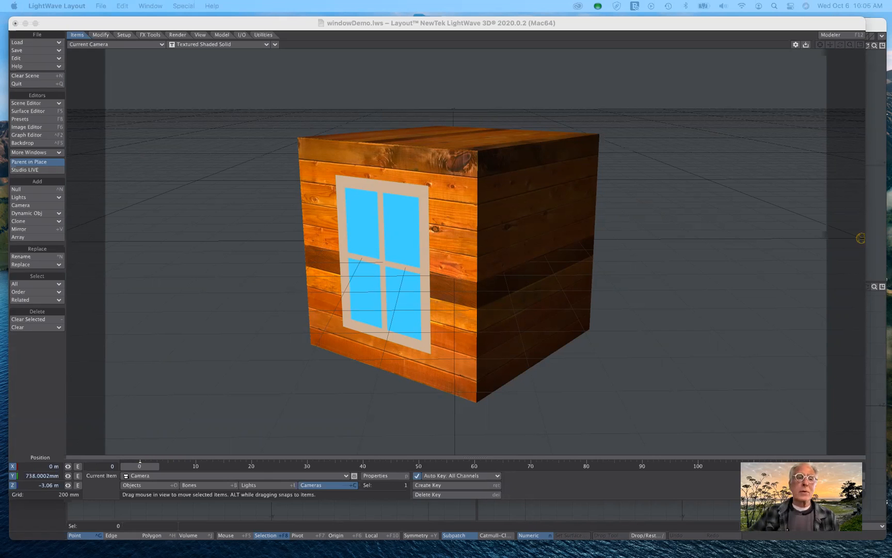
- Preview the scene in Wireframe, and return the viewport to Textured Shaded Solid
{"action": "left_click", "coordinate": [218, 47]}
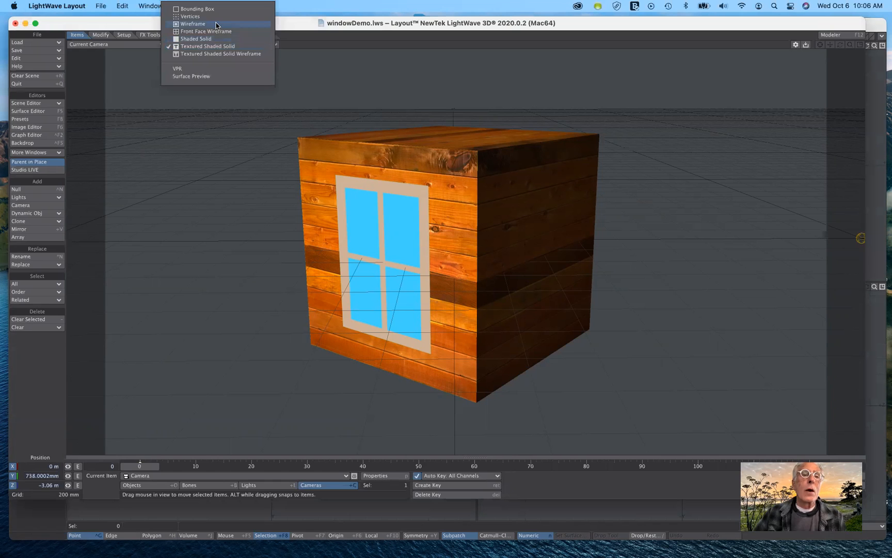
{"action": "left_click", "coordinate": [216, 25]}
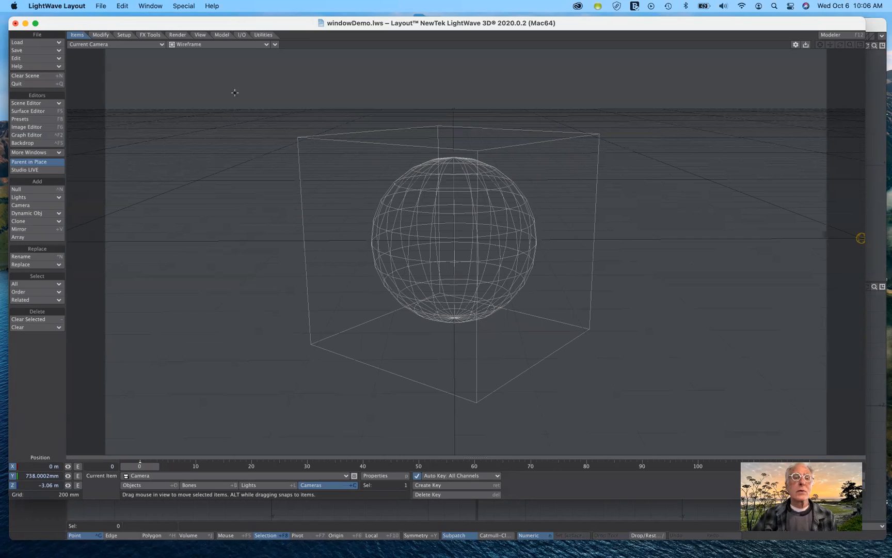
{"action": "left_click", "coordinate": [226, 44]}
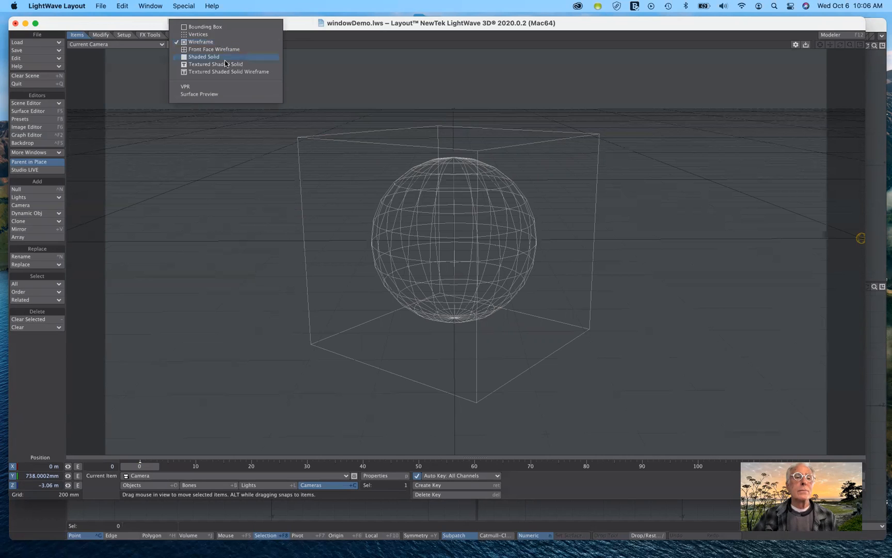
{"action": "left_click", "coordinate": [226, 65]}
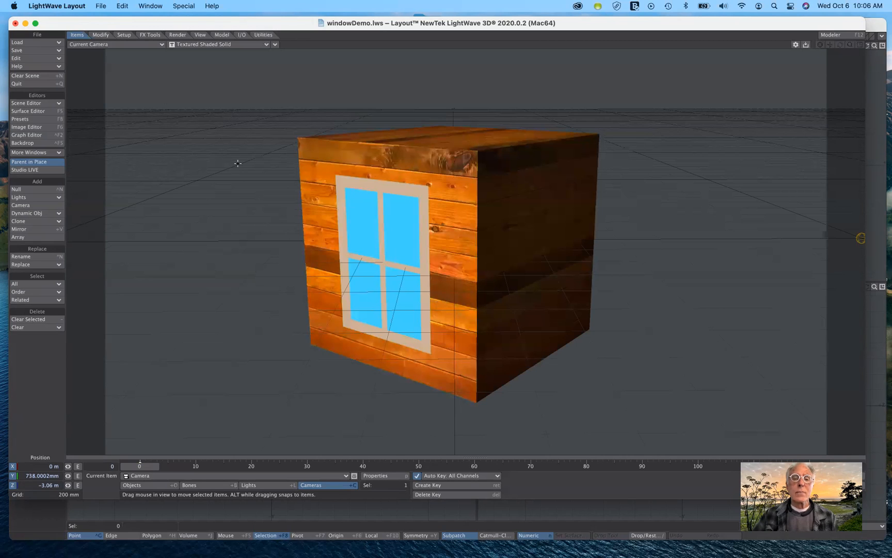
- Open the Surface Editor and review the material settings of the ball, box and window surfaces
{"action": "left_click", "coordinate": [31, 111]}
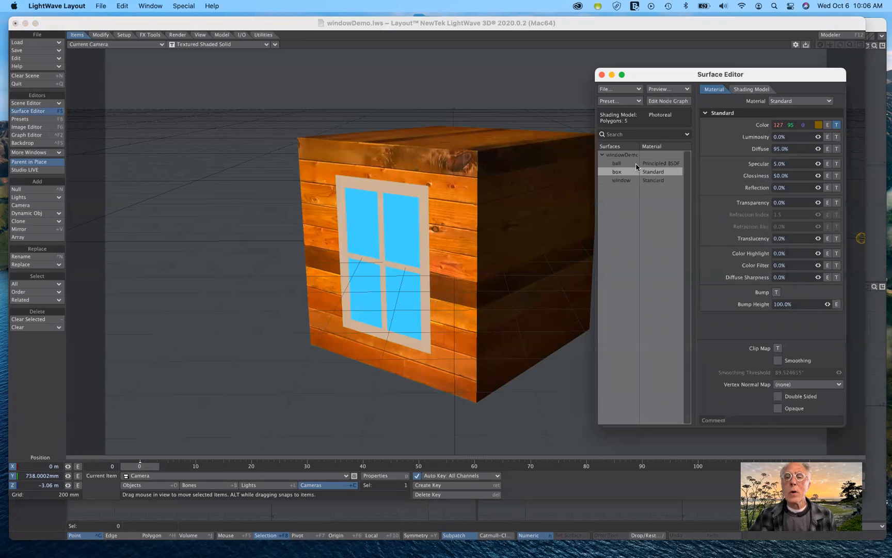
{"action": "left_click", "coordinate": [637, 165]}
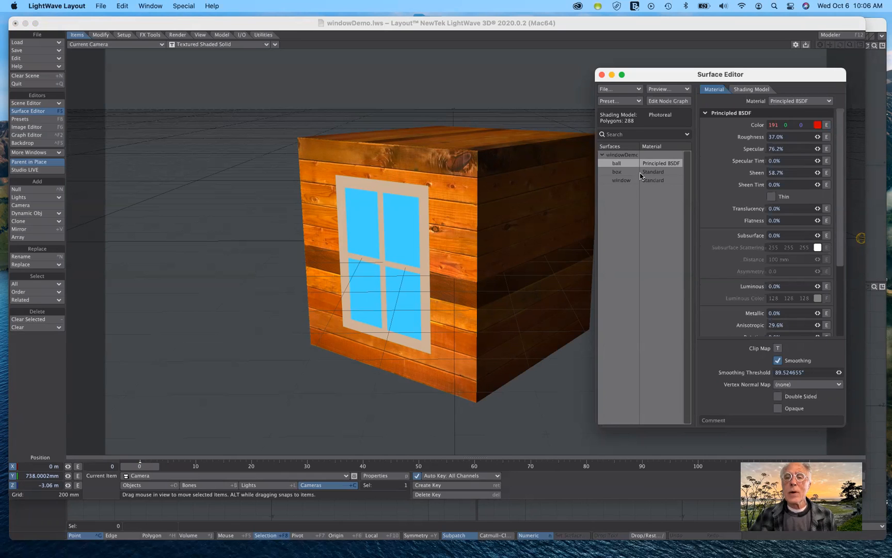
{"action": "left_click", "coordinate": [639, 175]}
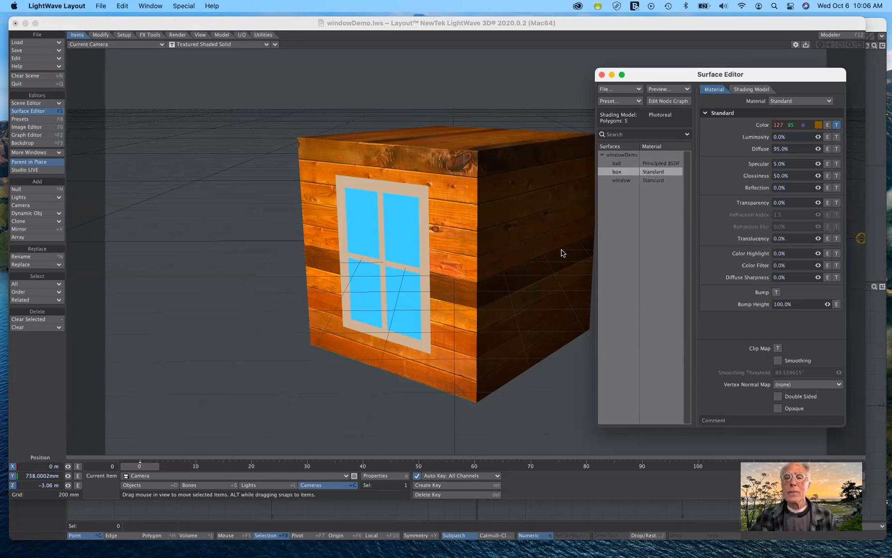
{"action": "left_click", "coordinate": [631, 181]}
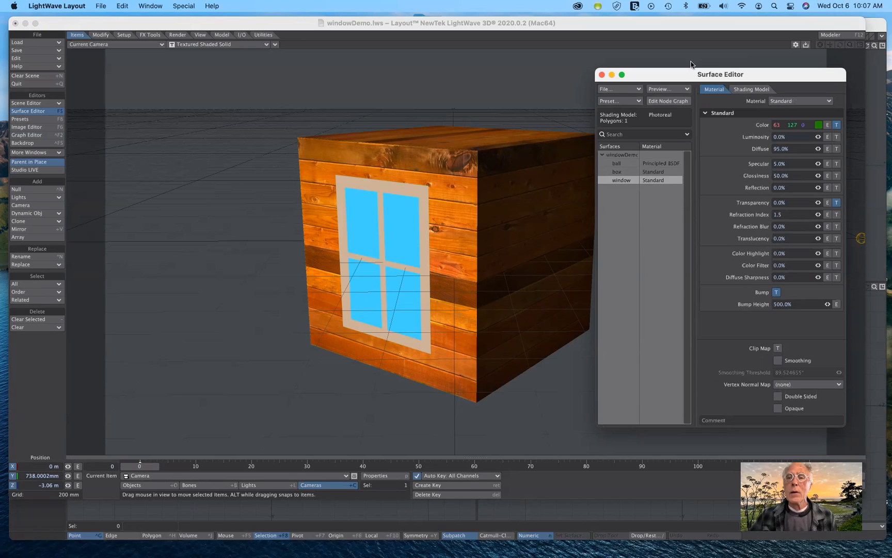
{"action": "left_click_drag", "start_coordinate": [675, 70], "coordinate": [626, 54]}
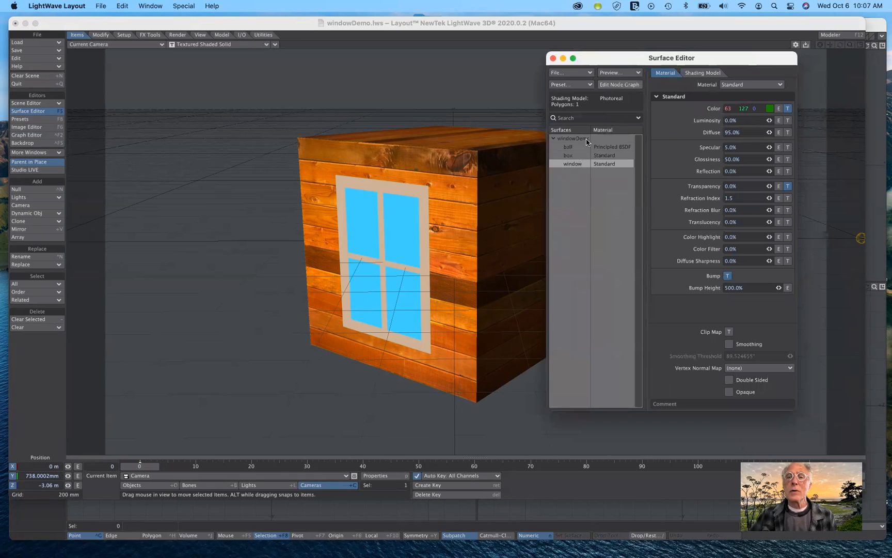
- Open the window surface's node graph, spread out the Principled BSDF, Standard and Surface nodes, and close the graph
{"action": "left_click", "coordinate": [615, 85]}
{"action": "left_click", "coordinate": [531, 86]}
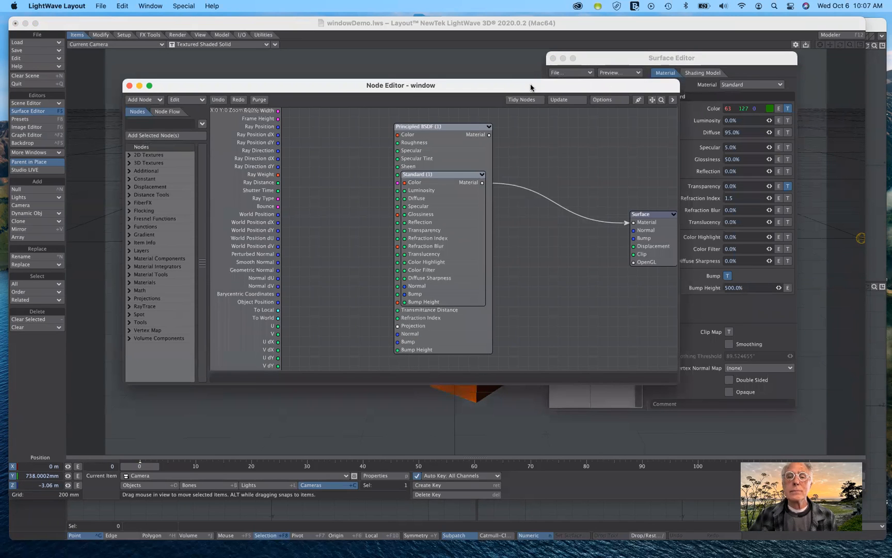
{"action": "left_click_drag", "start_coordinate": [465, 176], "coordinate": [554, 136]}
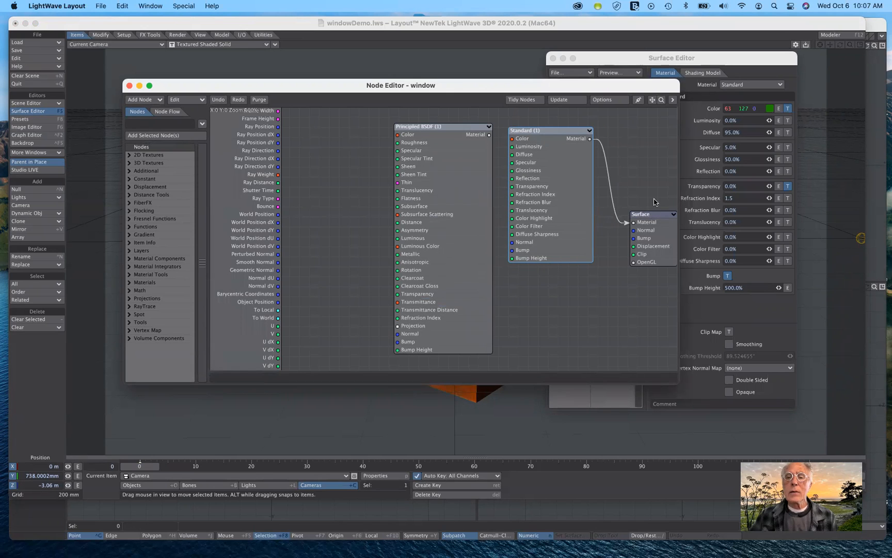
{"action": "left_click_drag", "start_coordinate": [662, 216], "coordinate": [651, 184]}
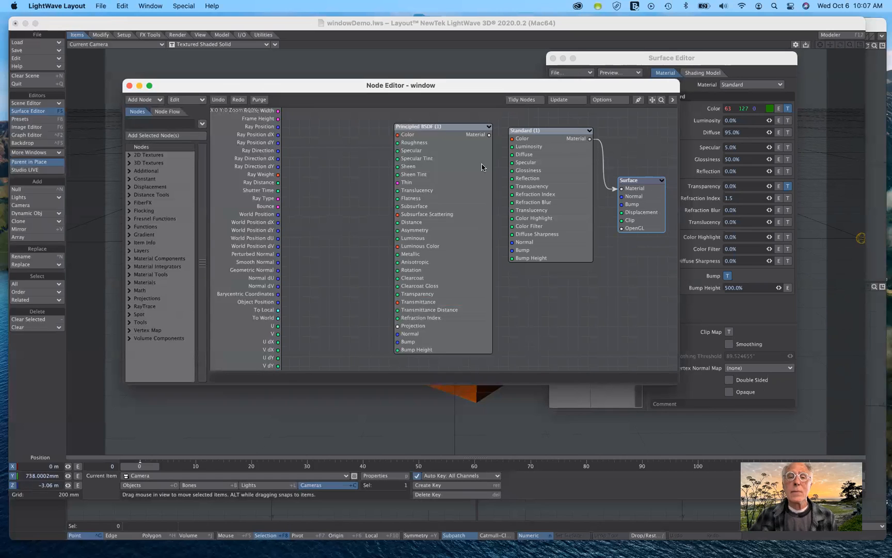
{"action": "left_click_drag", "start_coordinate": [457, 129], "coordinate": [368, 125]}
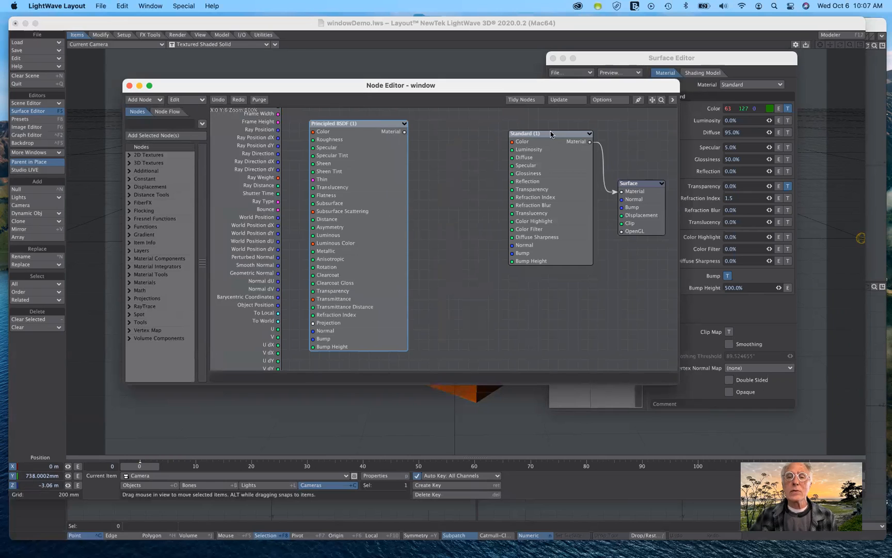
{"action": "left_click_drag", "start_coordinate": [550, 137], "coordinate": [520, 136]}
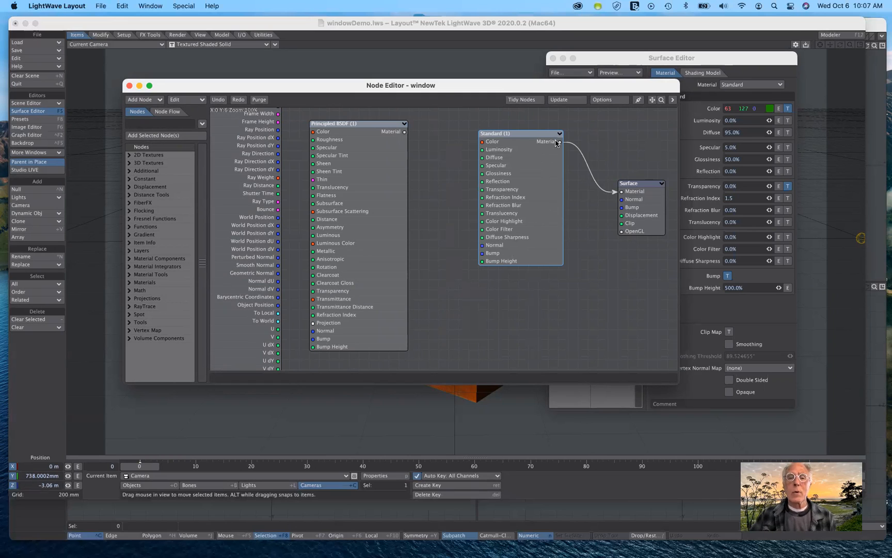
{"action": "left_click_drag", "start_coordinate": [545, 134], "coordinate": [532, 127]}
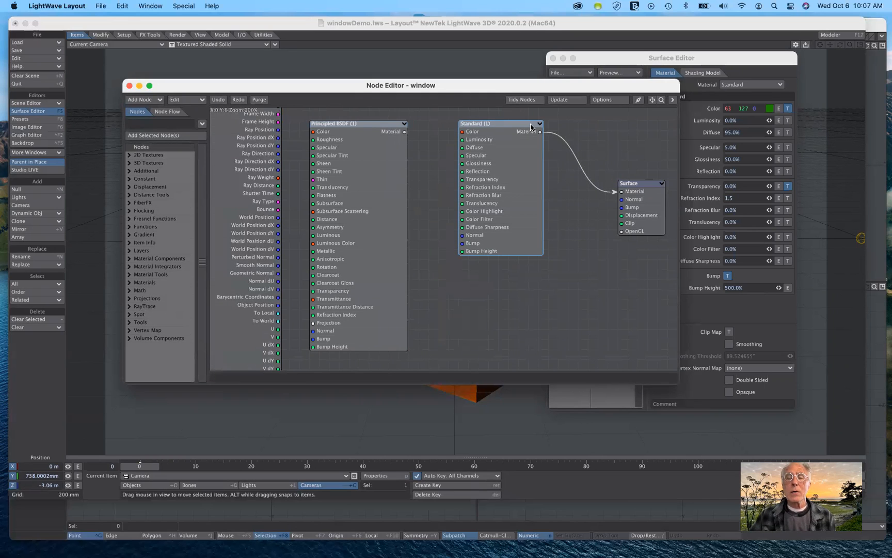
{"action": "left_click_drag", "start_coordinate": [529, 82], "coordinate": [561, 180]}
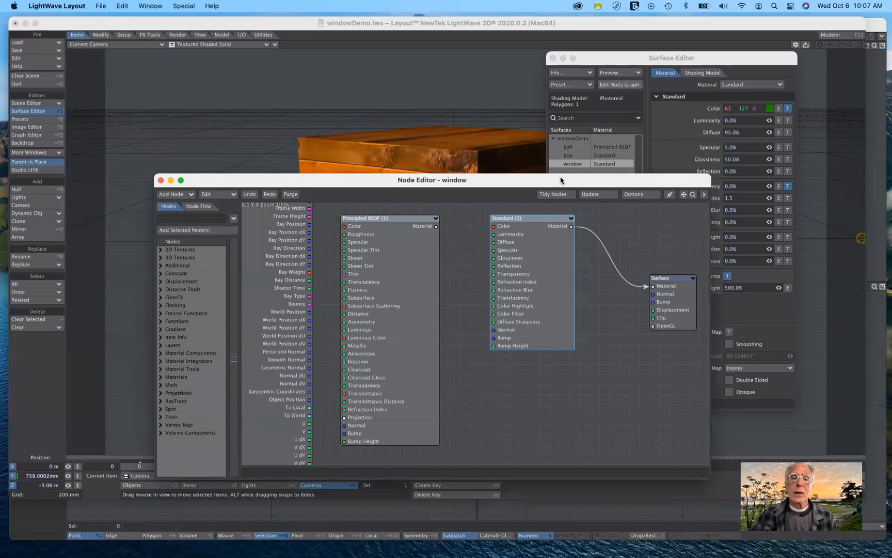
{"action": "left_click_drag", "start_coordinate": [561, 180], "coordinate": [541, 137]}
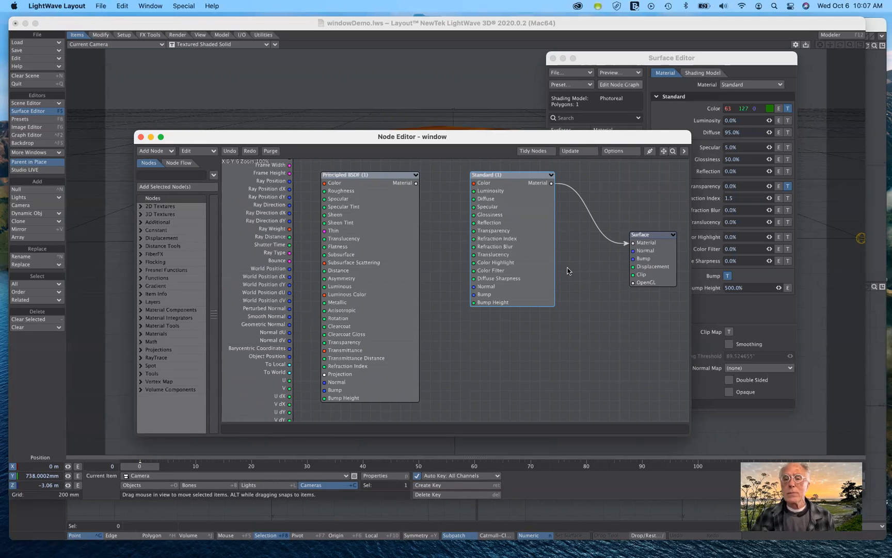
{"action": "left_click", "coordinate": [140, 137]}
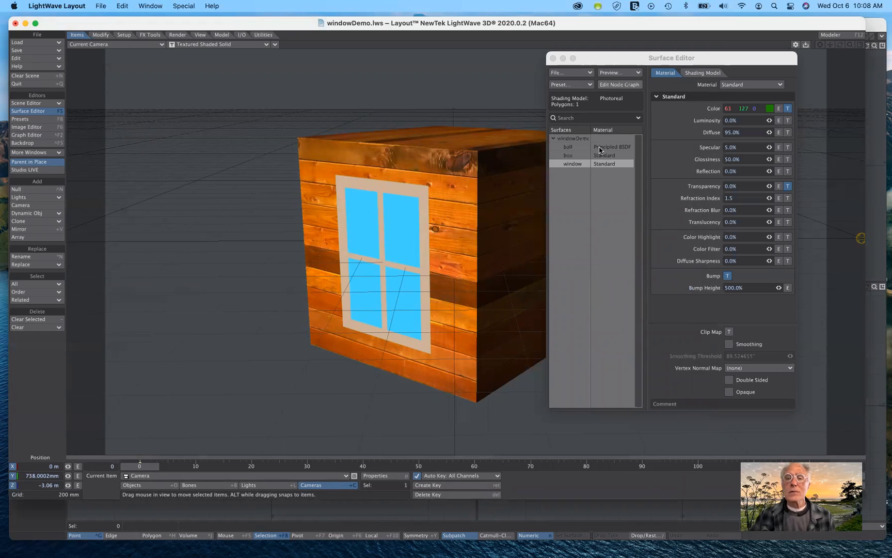
- Show the ball surface's Principled BSDF settings and switch the camera viewport to VPR
{"action": "left_click", "coordinate": [580, 148]}
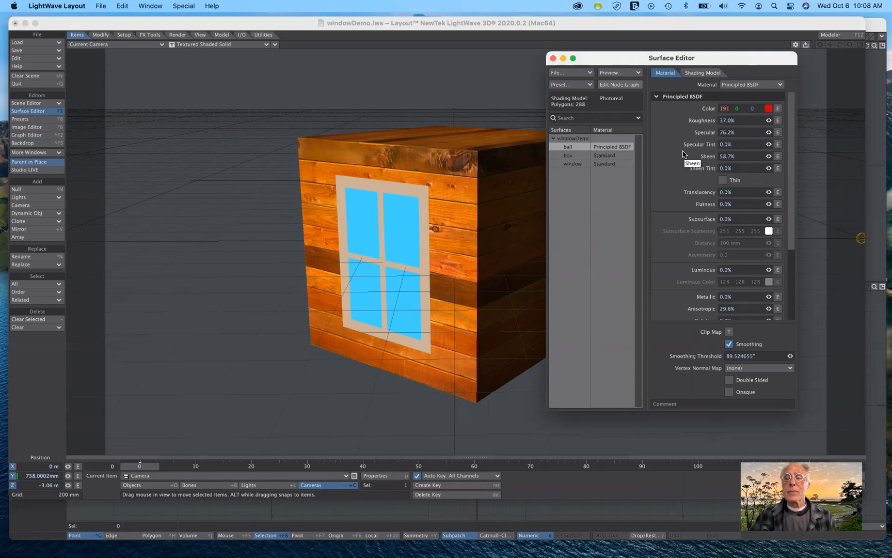
{"action": "left_click", "coordinate": [248, 47]}
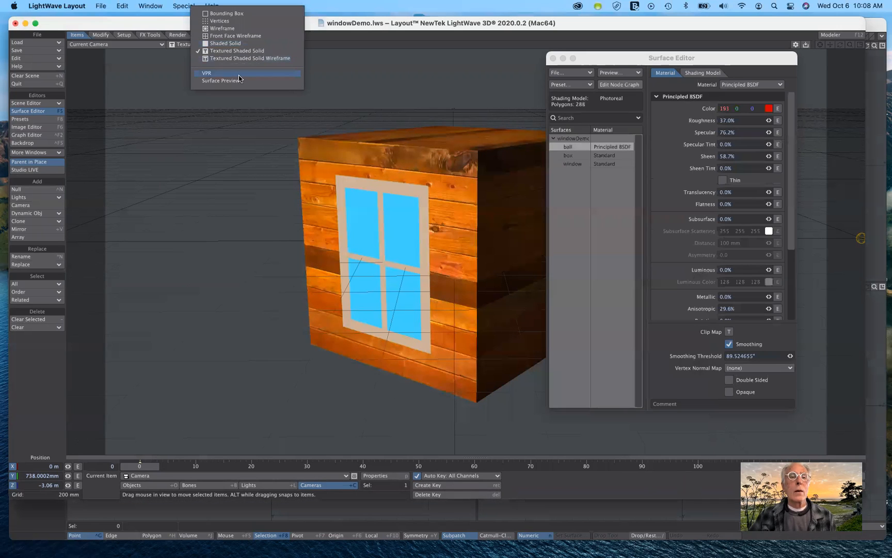
{"action": "left_click", "coordinate": [239, 75]}
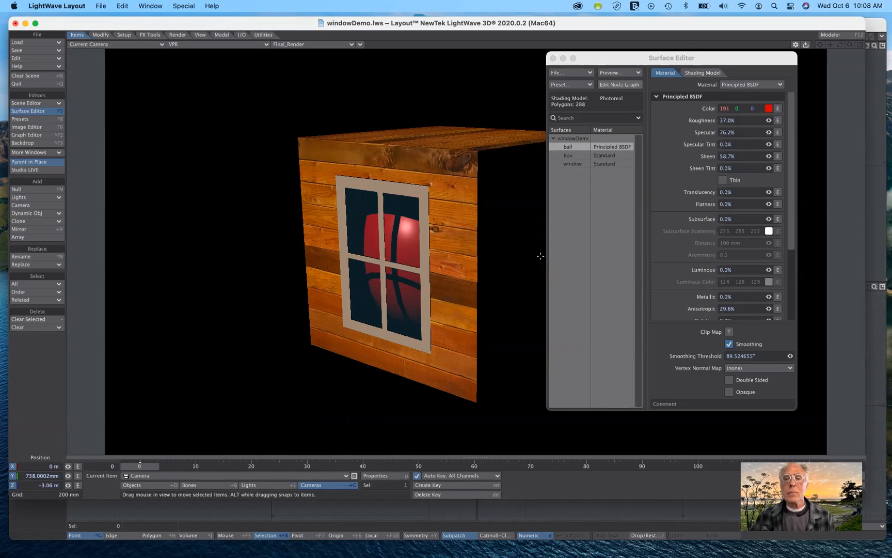
- Open the box surface's Color texture and place the Texture Editor clear of the Surface Editor
{"action": "left_click", "coordinate": [599, 162]}
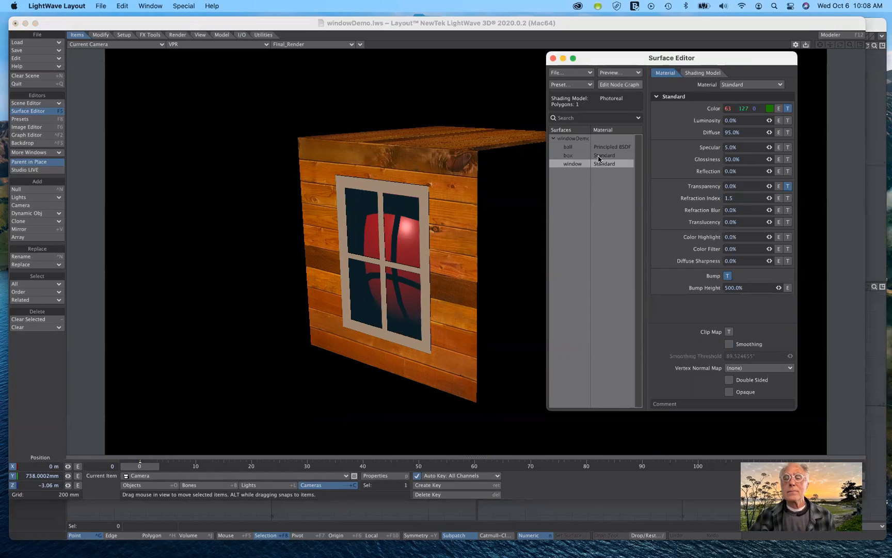
{"action": "left_click", "coordinate": [599, 156]}
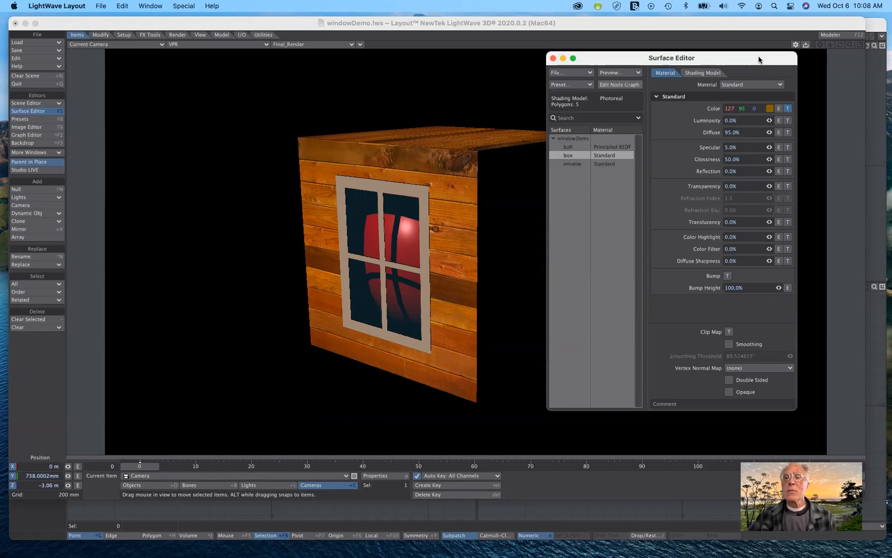
{"action": "left_click_drag", "start_coordinate": [707, 59], "coordinate": [630, 60]}
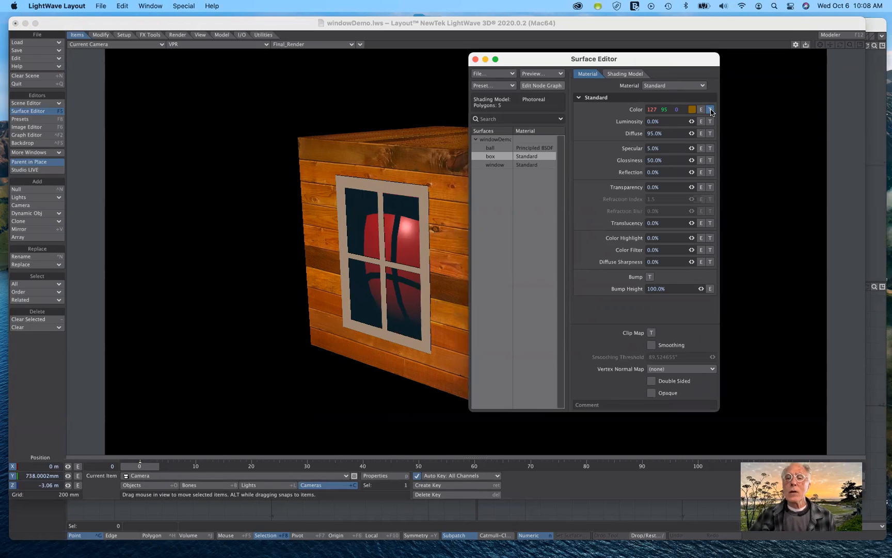
{"action": "left_click", "coordinate": [710, 110]}
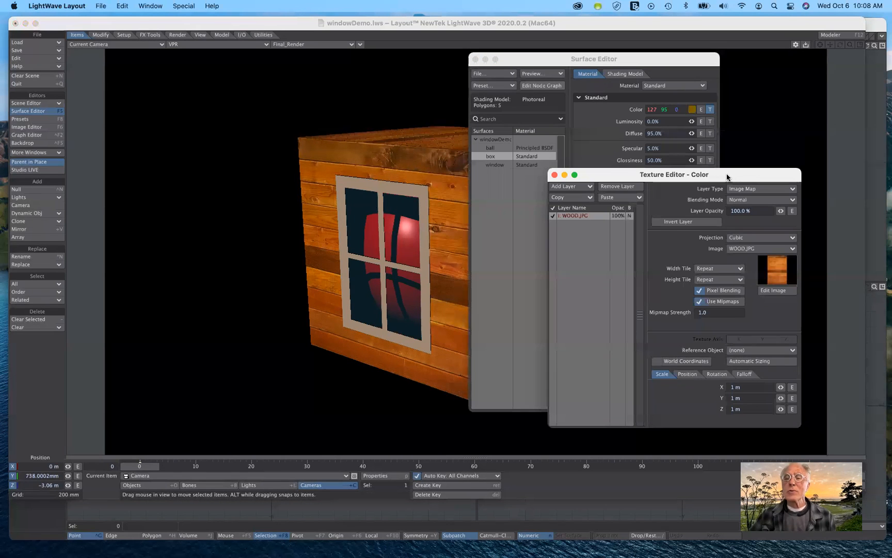
{"action": "left_click_drag", "start_coordinate": [726, 177], "coordinate": [682, 112]}
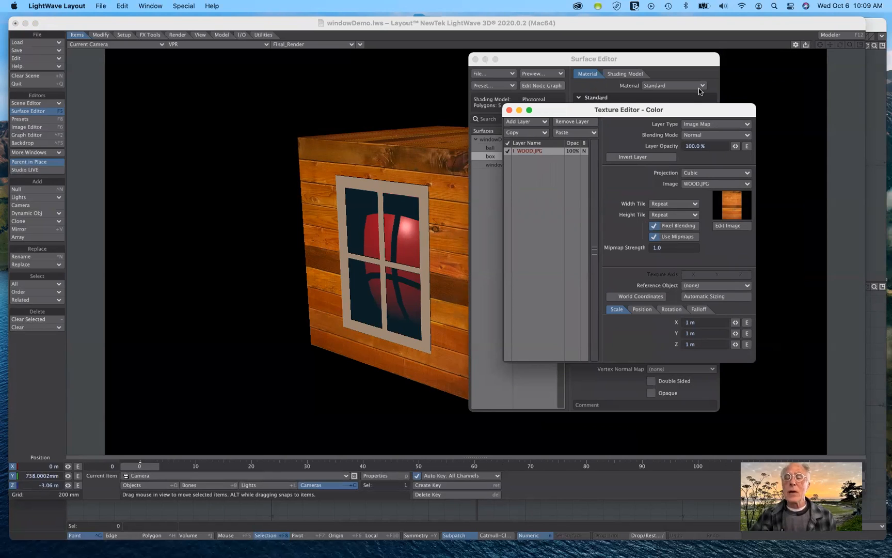
{"action": "left_click_drag", "start_coordinate": [685, 114], "coordinate": [695, 93]}
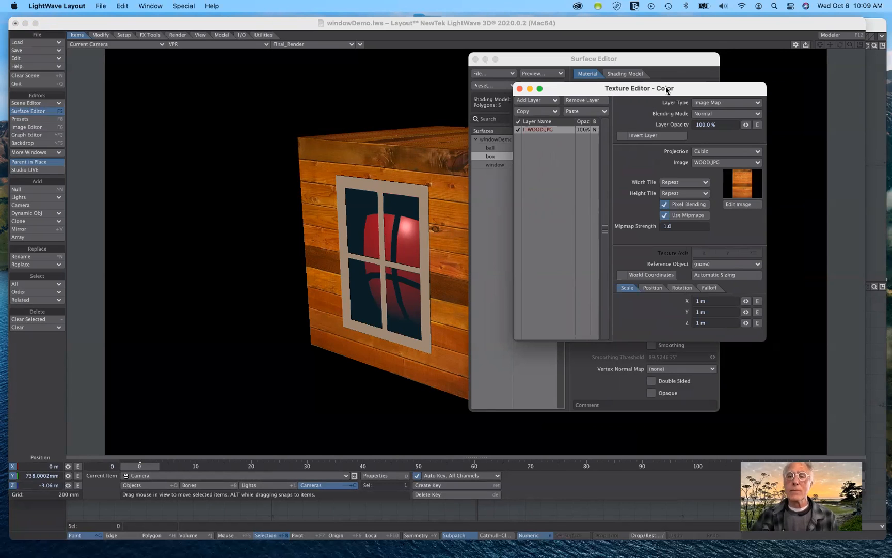
{"action": "left_click_drag", "start_coordinate": [672, 89], "coordinate": [300, 95]}
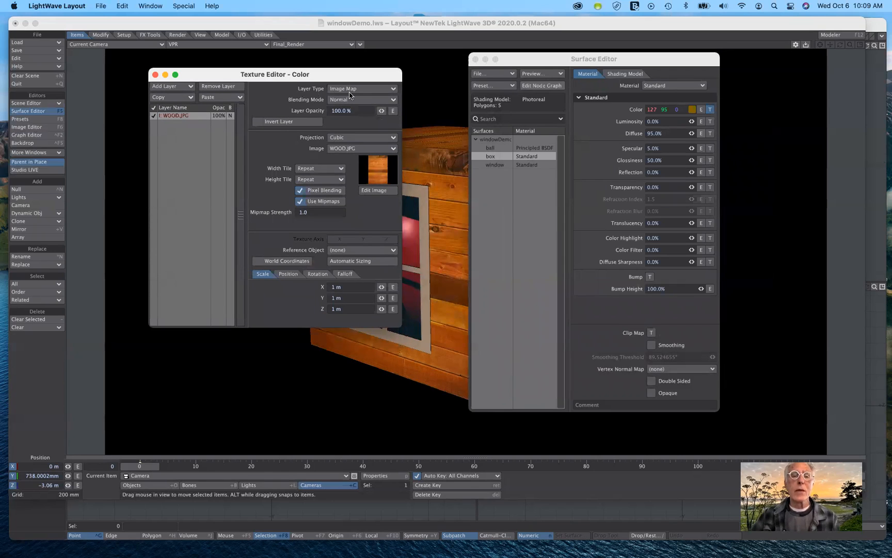
- Examine the layer types available for the box's WOOD.JPG color texture layer
{"action": "left_click", "coordinate": [390, 101]}
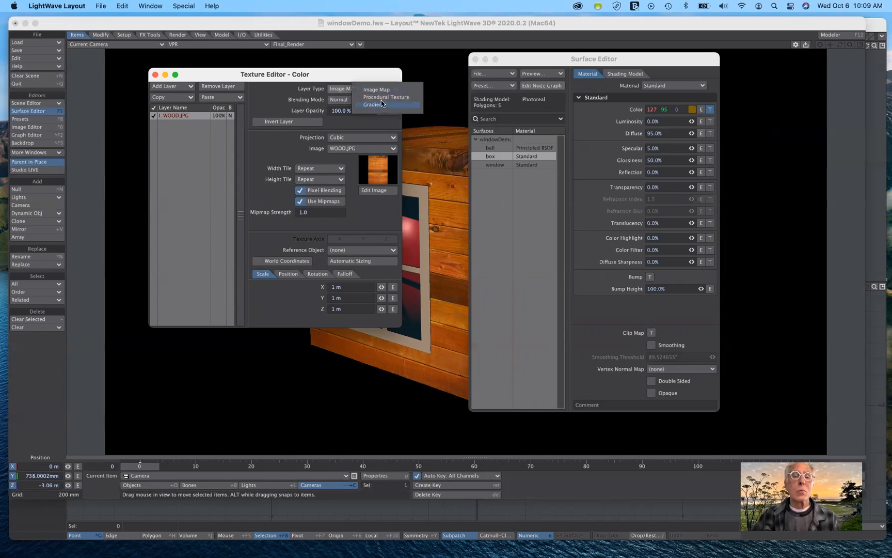
{"action": "left_click", "coordinate": [388, 70]}
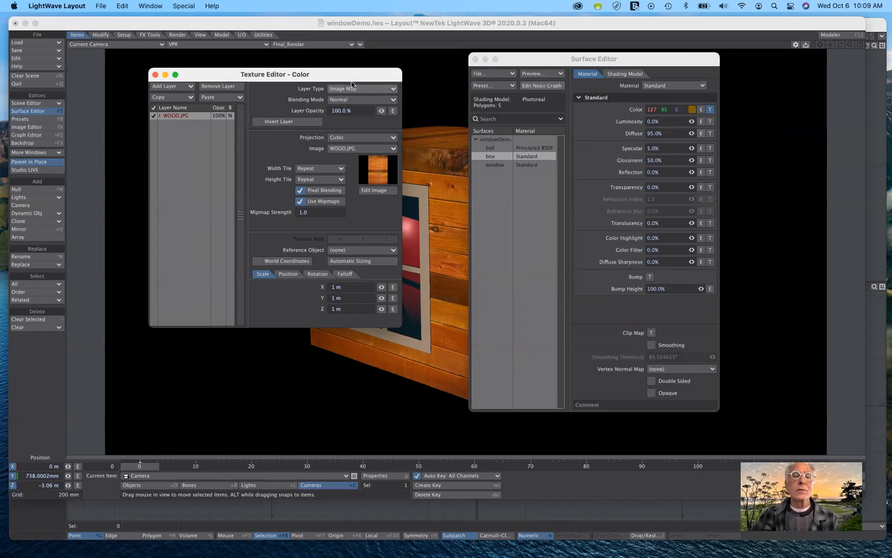
{"action": "left_click_drag", "start_coordinate": [352, 81], "coordinate": [358, 76]}
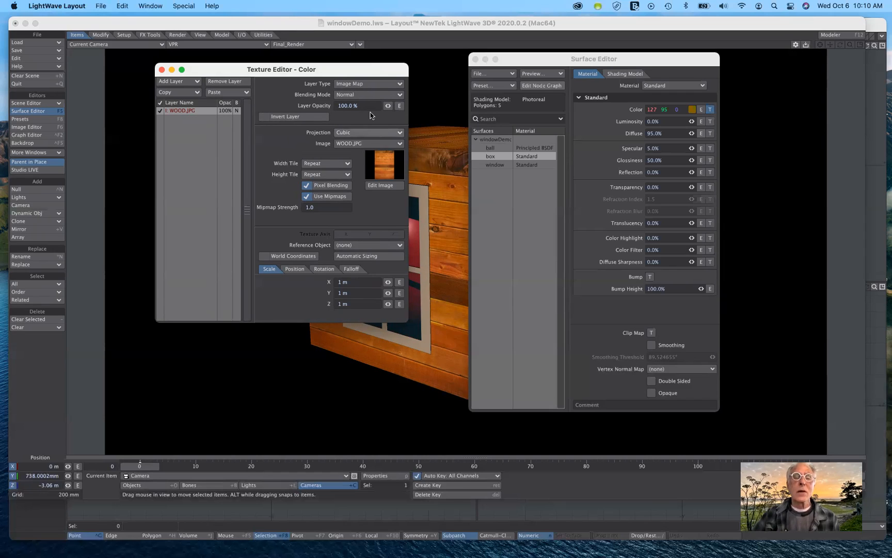
- Set the WOOD.JPG layer's projection to Planar and return the viewport to Textured Shaded Solid
{"action": "left_click", "coordinate": [370, 133]}
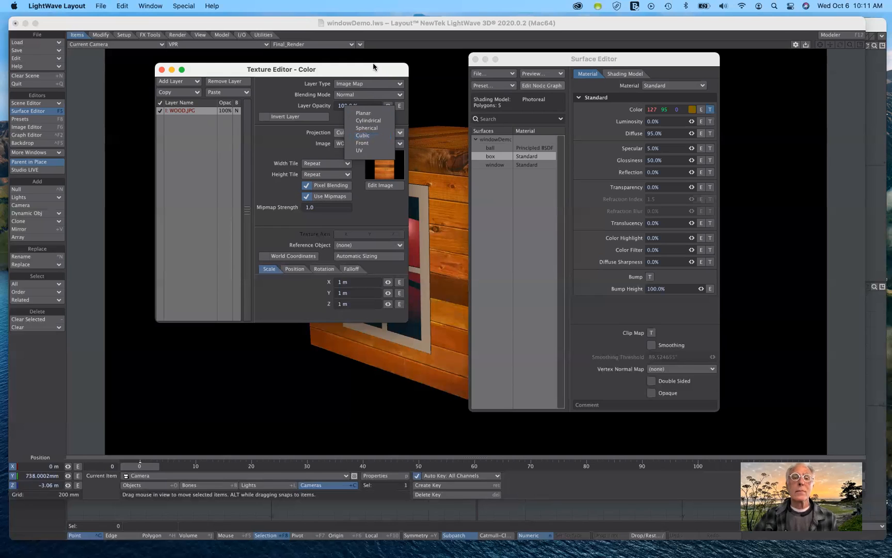
{"action": "left_click_drag", "start_coordinate": [375, 70], "coordinate": [298, 147]}
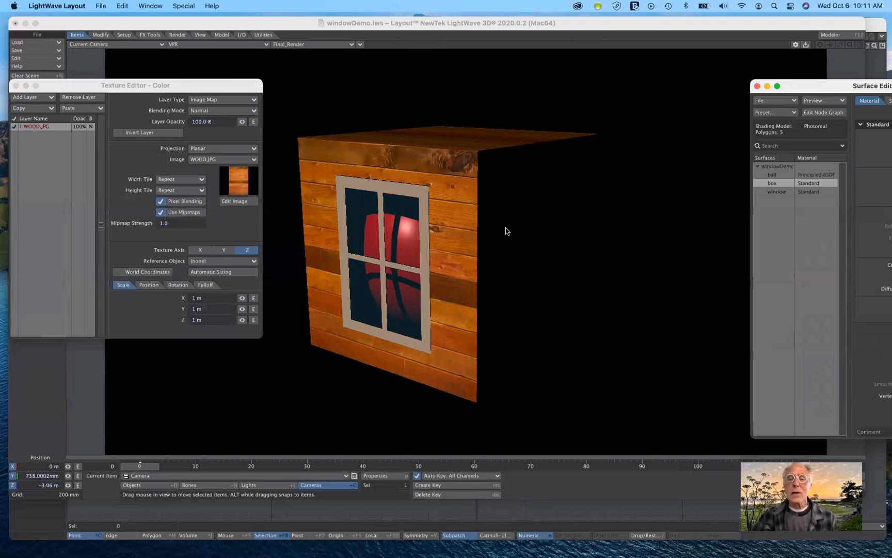
{"action": "left_click", "coordinate": [228, 45]}
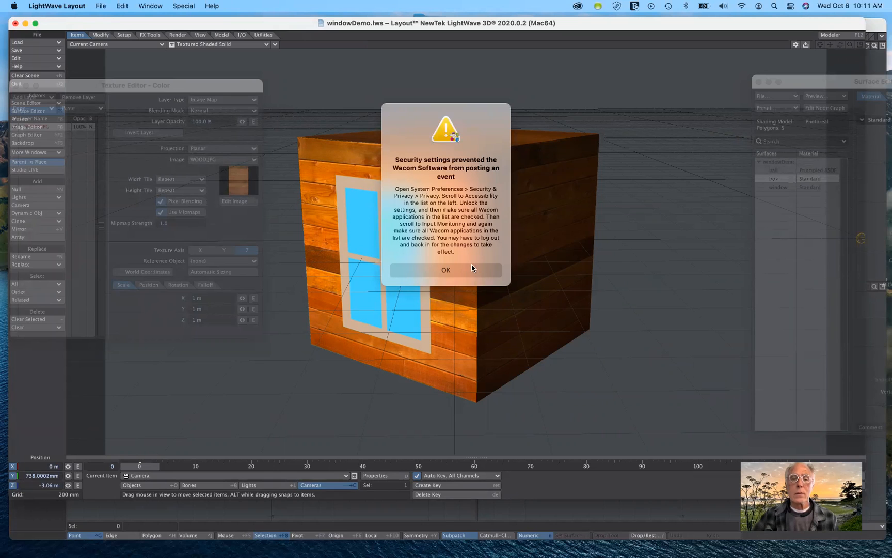
{"action": "left_click", "coordinate": [471, 268]}
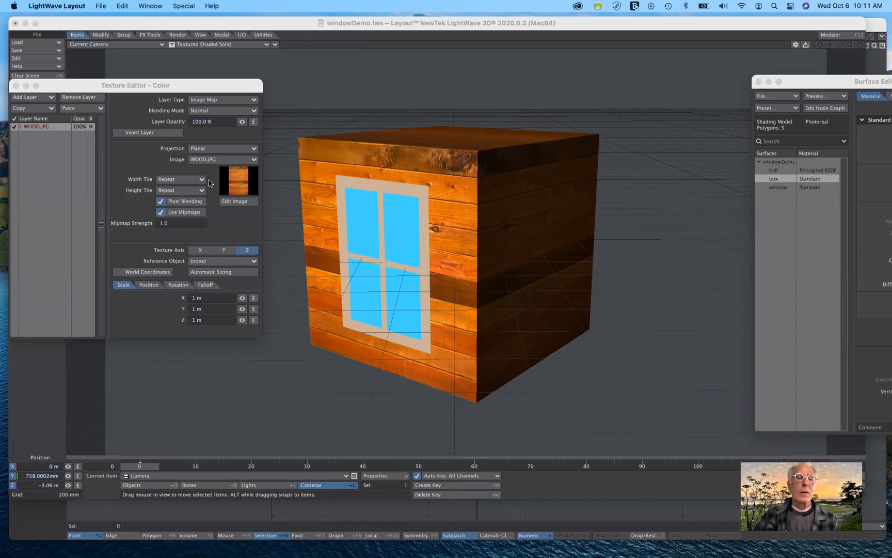
- Try the Y and X texture axes for the WOOD.JPG layer's planar projection and return it to Z
{"action": "left_click", "coordinate": [227, 252]}
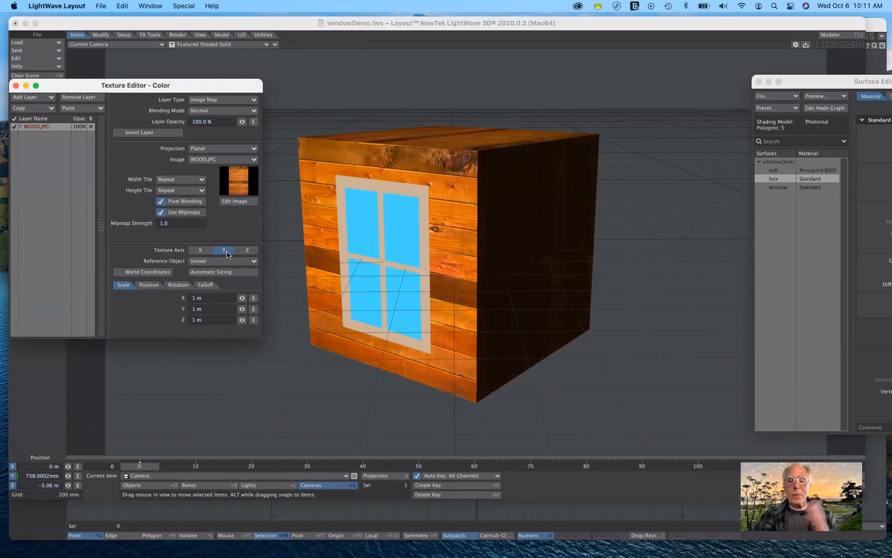
{"action": "left_click", "coordinate": [199, 251]}
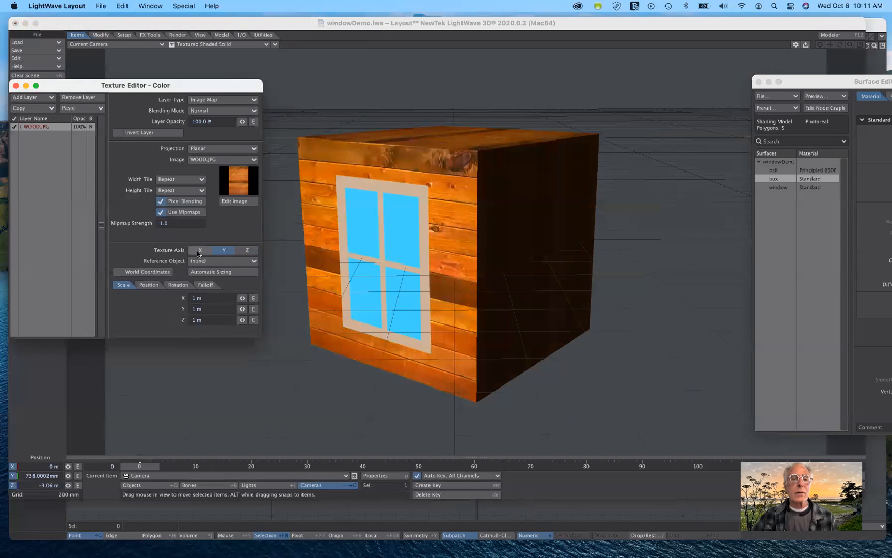
{"action": "left_click", "coordinate": [248, 250]}
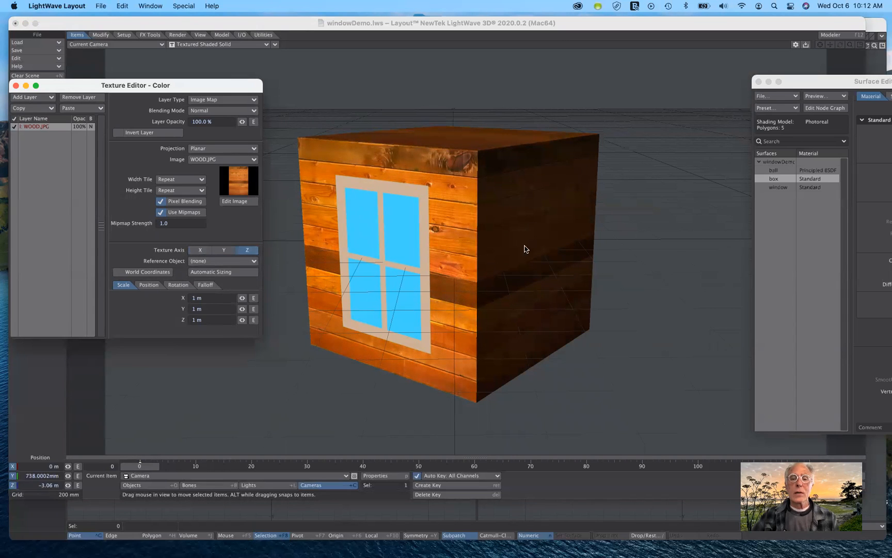
- Show the box from farther away in the Perspective view and move the Texture Editor clear of it
{"action": "left_click_drag", "start_coordinate": [118, 85], "coordinate": [134, 68]}
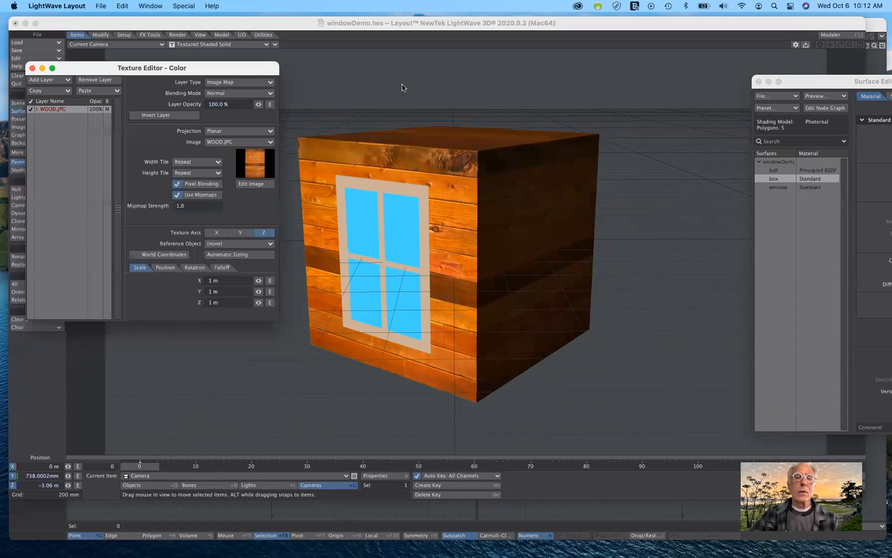
{"action": "left_click", "coordinate": [123, 45]}
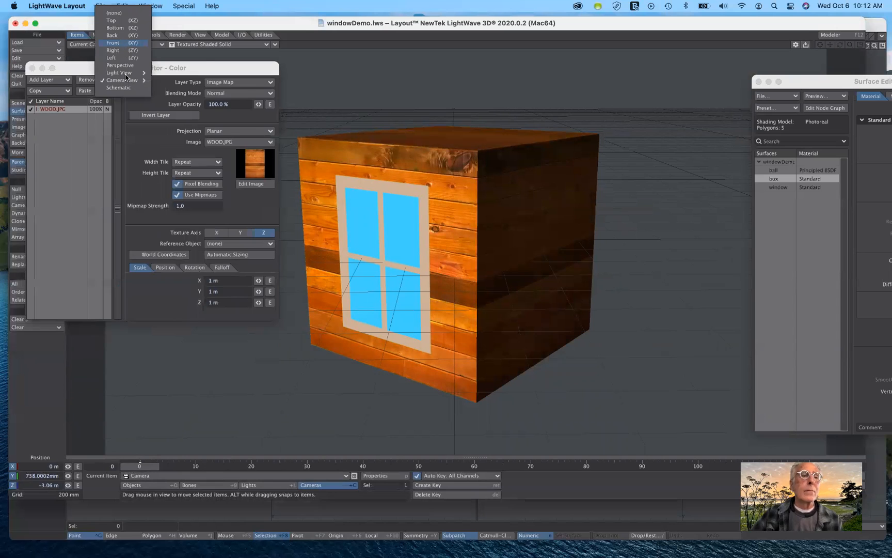
{"action": "left_click", "coordinate": [123, 65]}
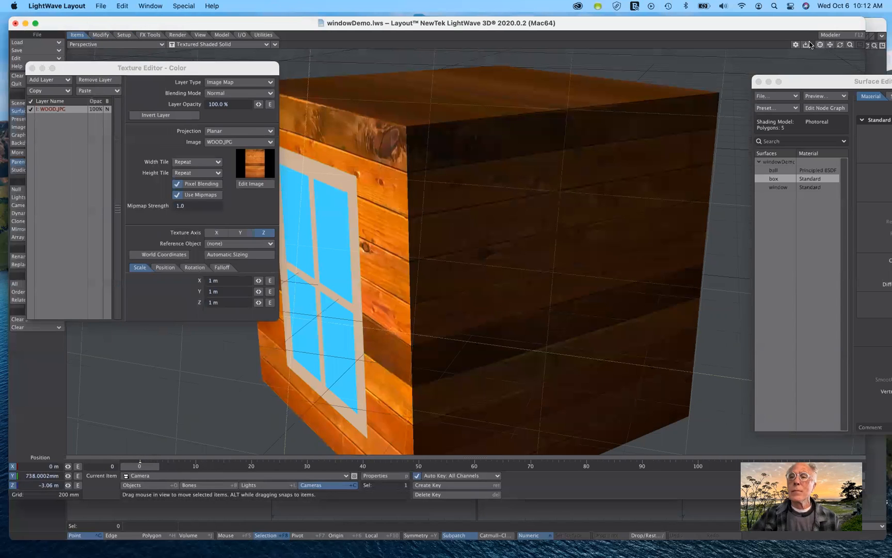
{"action": "mouse_move", "coordinate": [851, 47]}
{"action": "left_mouse_down"}
{"action": "mouse_move", "coordinate": [880, 51]}
{"action": "mouse_move", "coordinate": [853, 53]}
{"action": "left_mouse_up"}
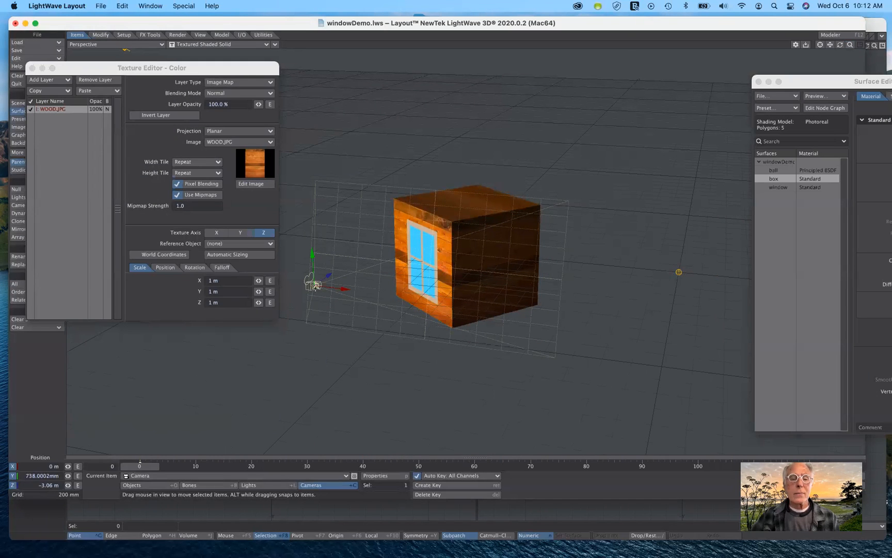
{"action": "left_click_drag", "start_coordinate": [264, 63], "coordinate": [288, 320]}
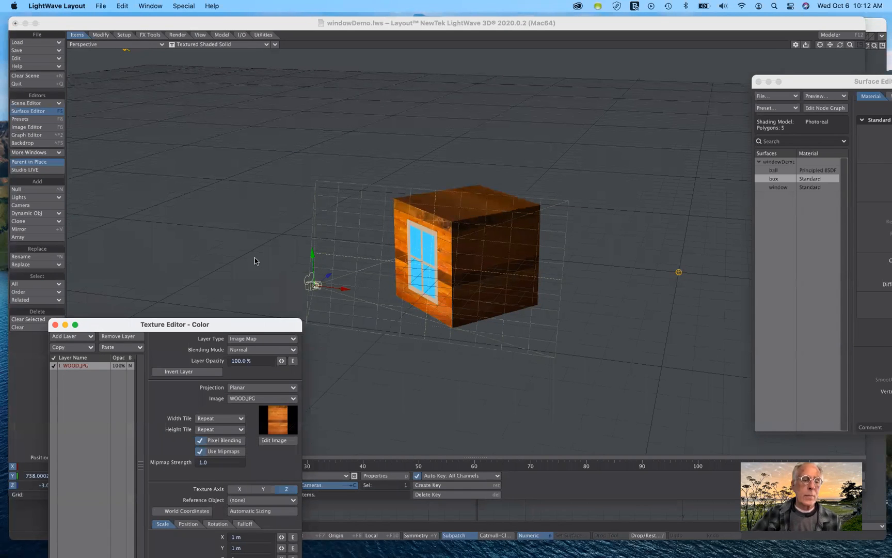
{"action": "left_click_drag", "start_coordinate": [222, 327], "coordinate": [701, 322]}
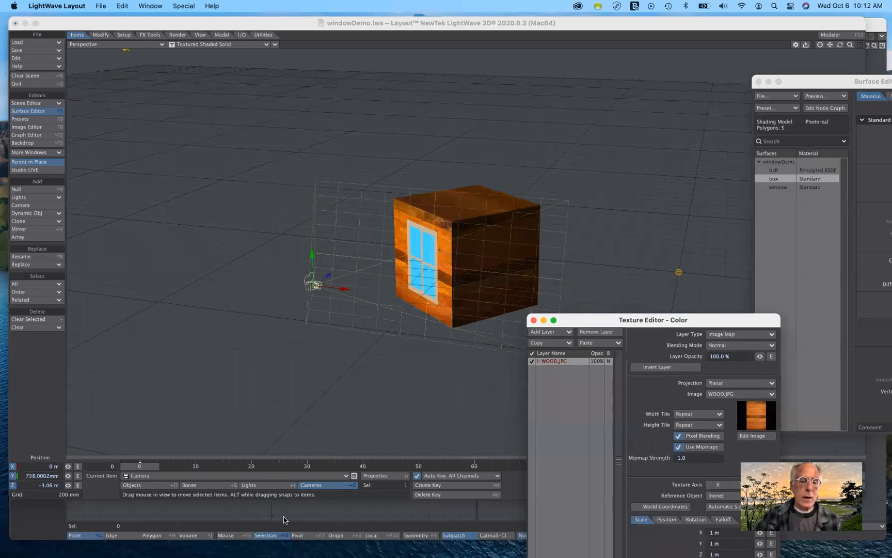
- Add a Point light to the scene and name it Fill
{"action": "left_click", "coordinate": [264, 486]}
{"action": "left_click", "coordinate": [264, 486]}
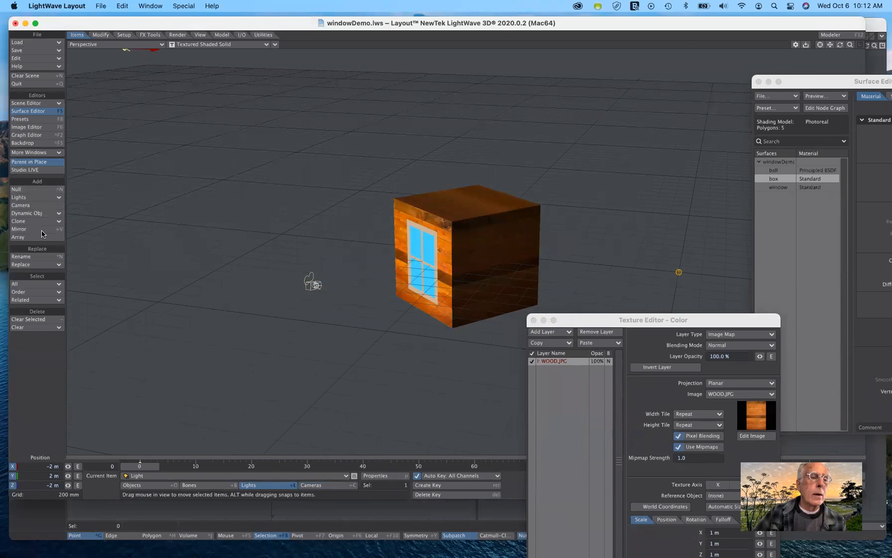
{"action": "left_click", "coordinate": [49, 198]}
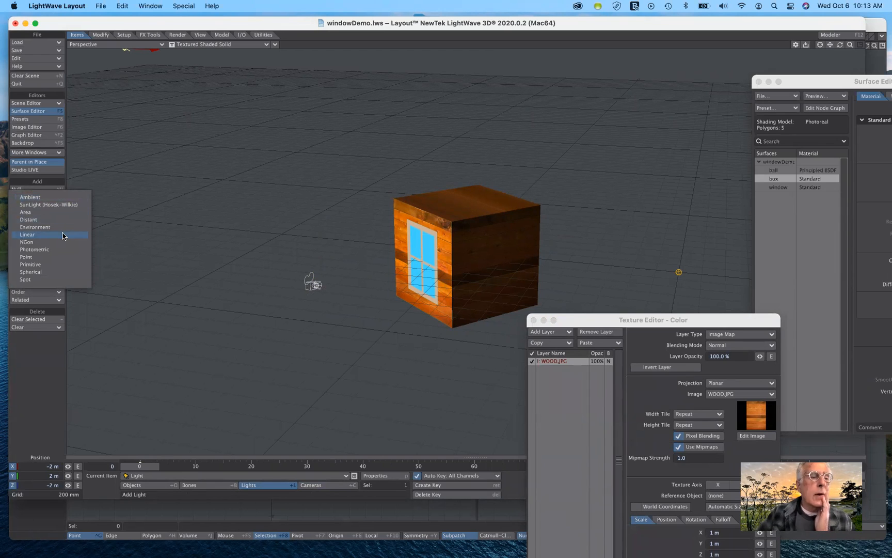
{"action": "left_click", "coordinate": [61, 259]}
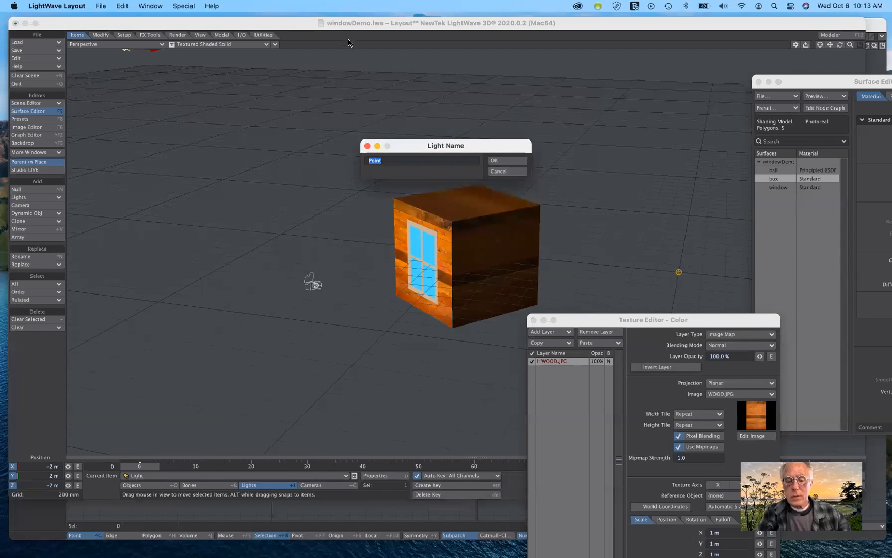
{"action": "type", "text": "Fil"}
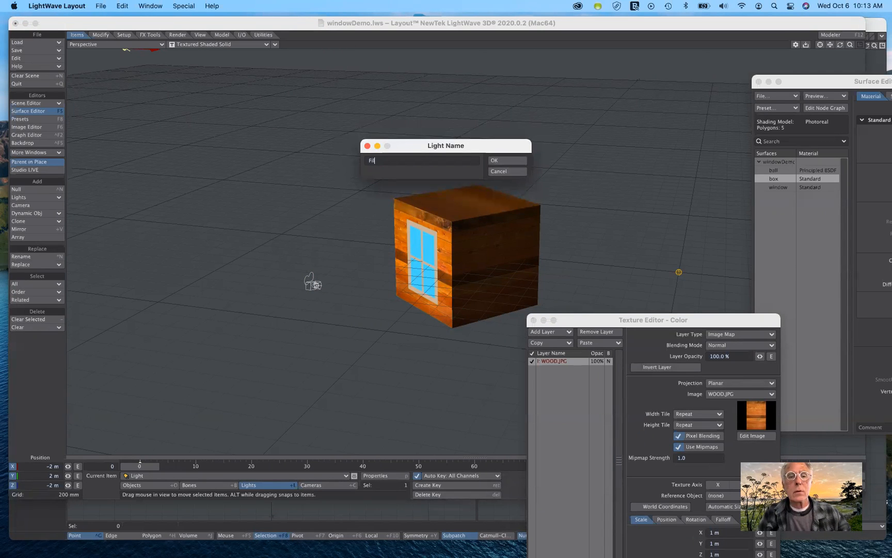
{"action": "left_click", "coordinate": [506, 161]}
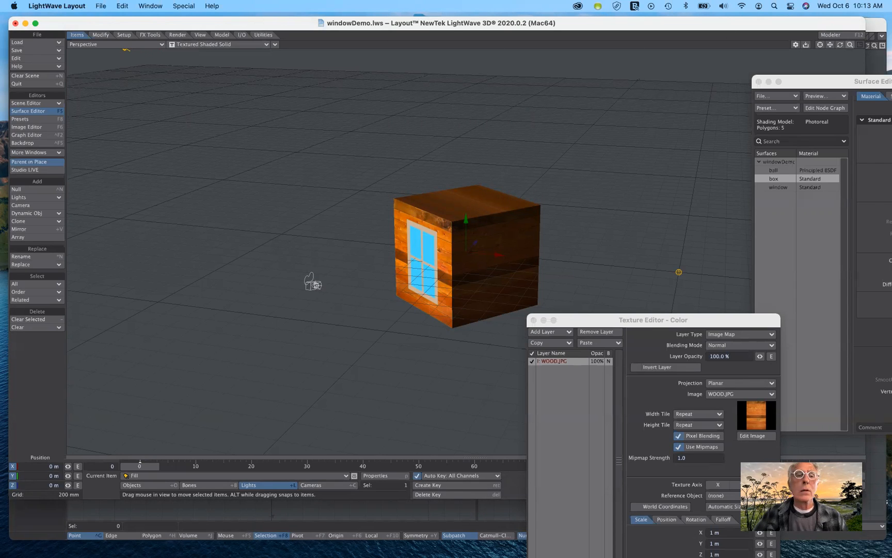
- Select the original scene light and inspect where it sits relative to the box
{"action": "left_click", "coordinate": [850, 46]}
{"action": "left_click_drag", "start_coordinate": [850, 45], "coordinate": [831, 45]}
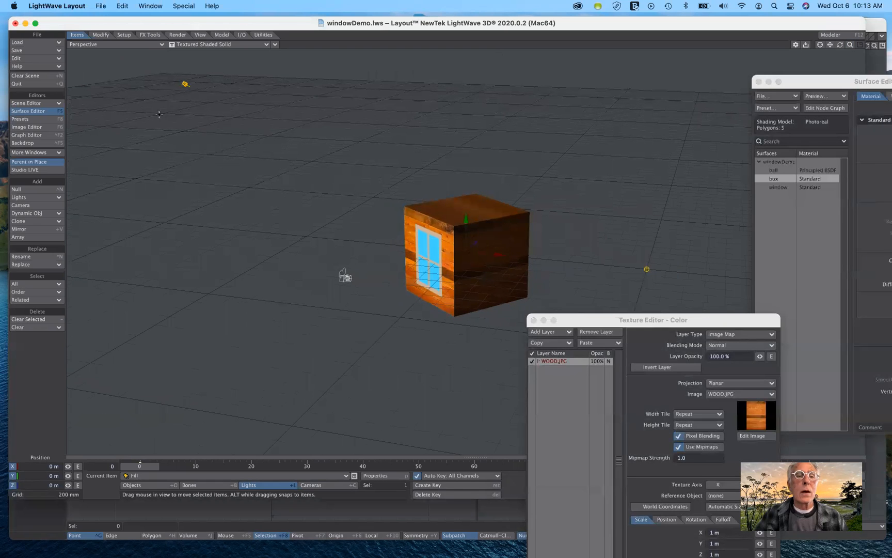
{"action": "left_click", "coordinate": [185, 84]}
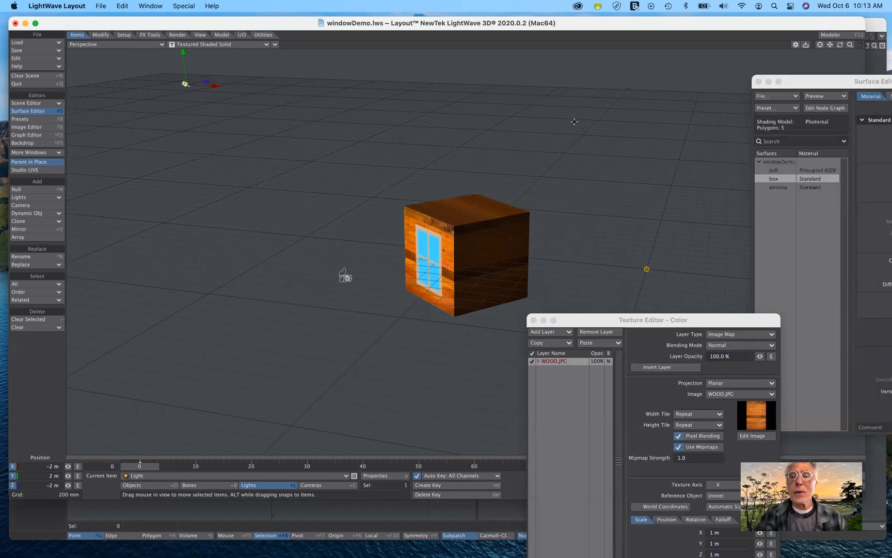
{"action": "left_click_drag", "start_coordinate": [851, 46], "coordinate": [472, 71]}
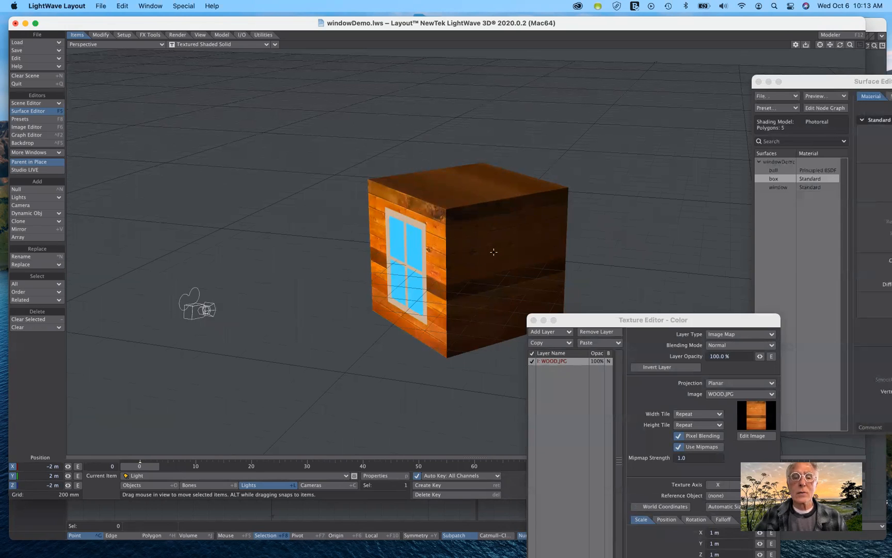
- Move the Texture Editor farther away from the box and display the Perspective viewport as Wireframe
{"action": "left_click_drag", "start_coordinate": [587, 320], "coordinate": [658, 329]}
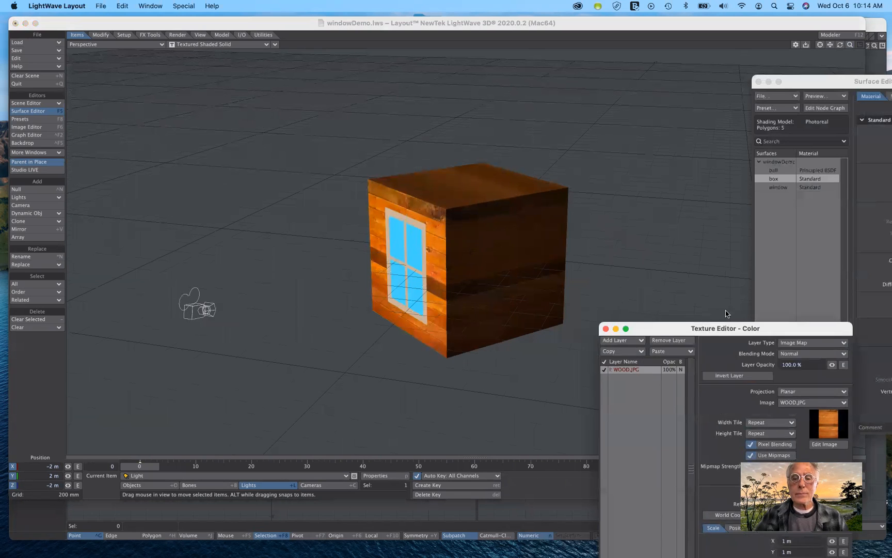
{"action": "left_click_drag", "start_coordinate": [726, 314], "coordinate": [727, 304]}
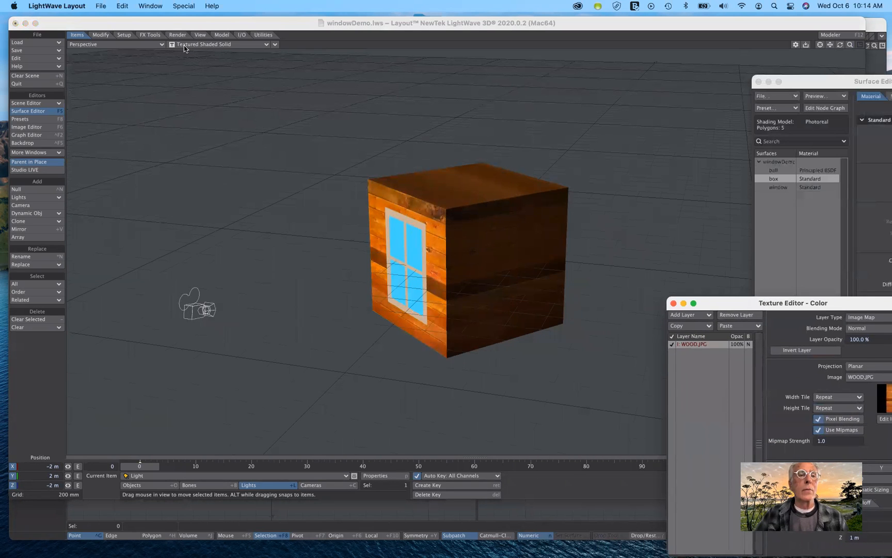
{"action": "left_click", "coordinate": [184, 46]}
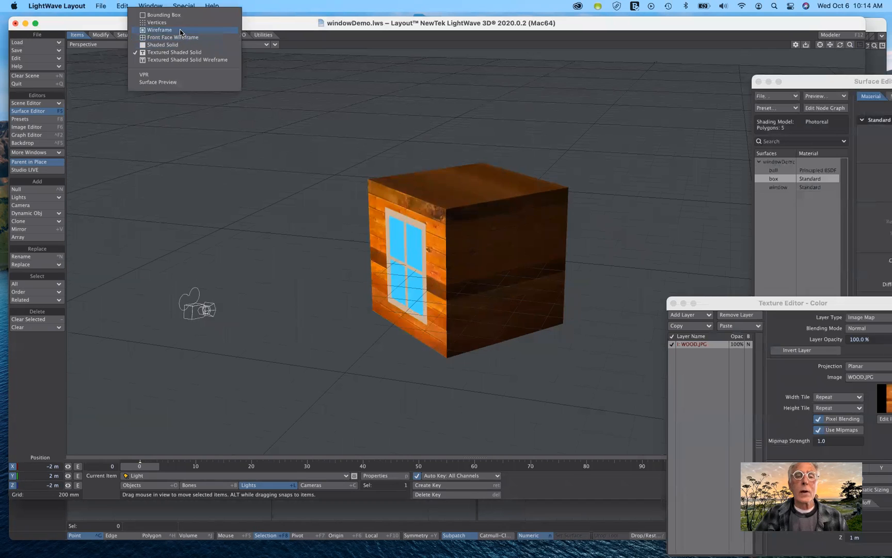
{"action": "left_click", "coordinate": [181, 31]}
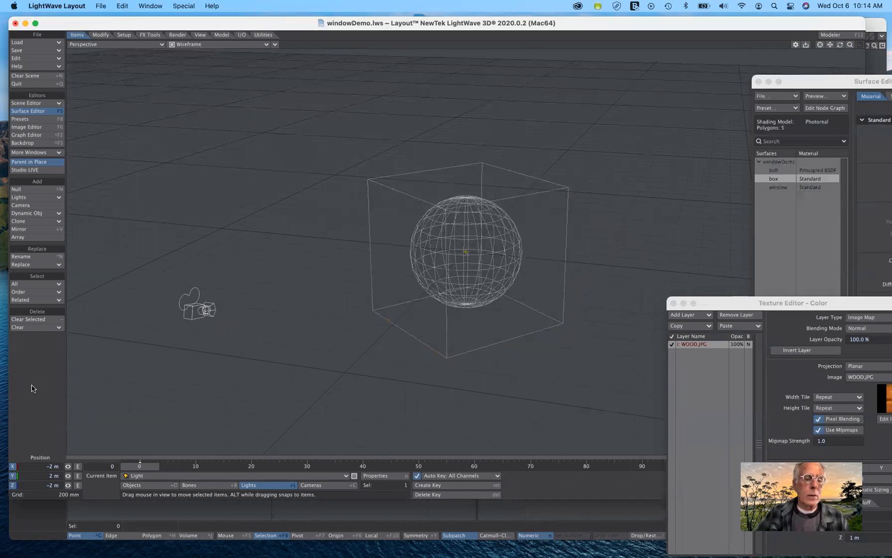
- Select the Fill light and move it out of the box to about X 1.14 m, Z -1.53 m
{"action": "left_click", "coordinate": [268, 478]}
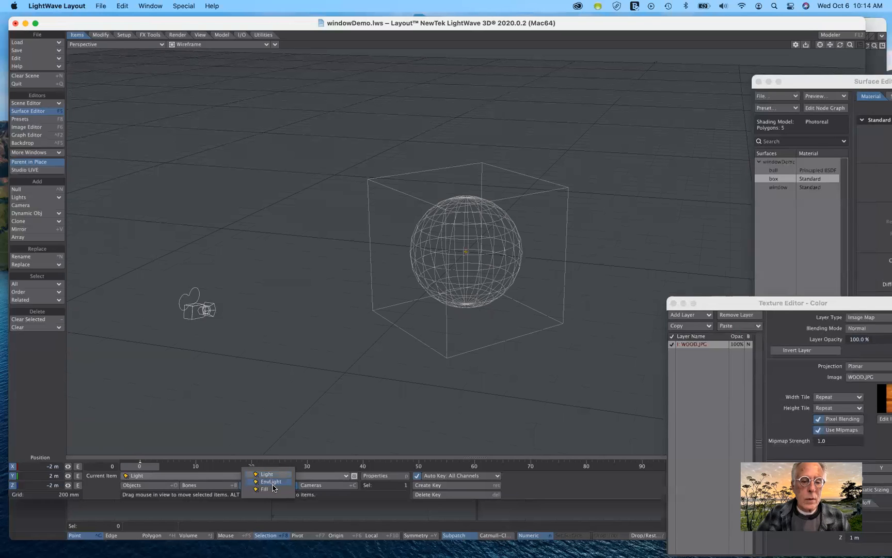
{"action": "left_click", "coordinate": [268, 489]}
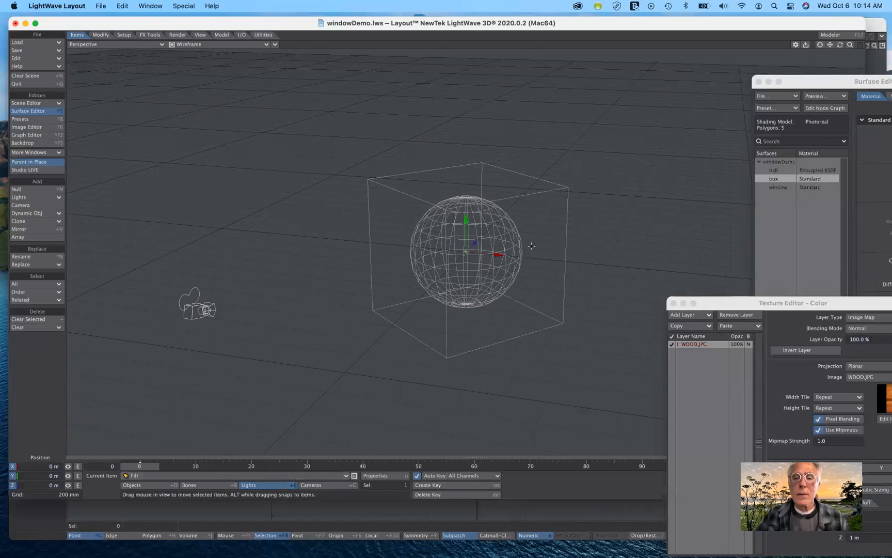
{"action": "left_click_drag", "start_coordinate": [499, 254], "coordinate": [664, 270]}
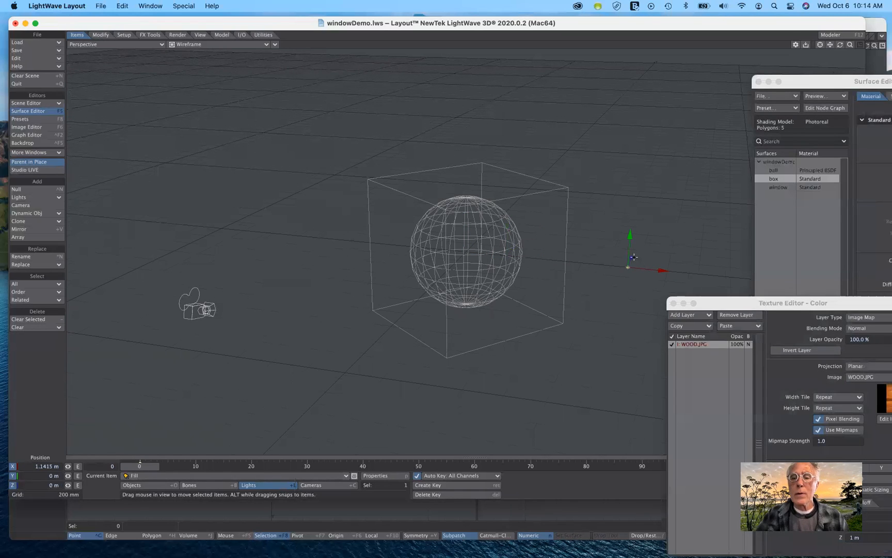
{"action": "left_click_drag", "start_coordinate": [631, 258], "coordinate": [597, 349]}
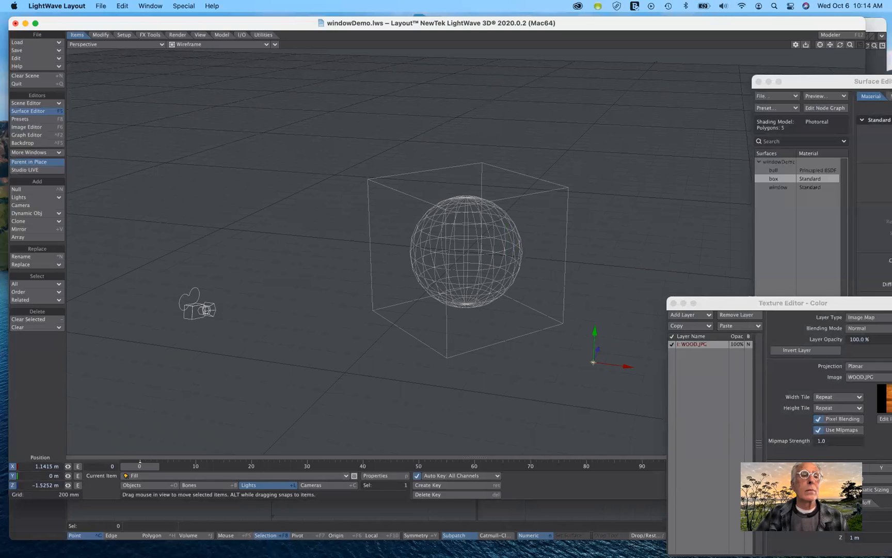
- In the Top view, move the Fill light closer to the box, to about X 971 mm, Z -655 mm
{"action": "left_click", "coordinate": [114, 44]}
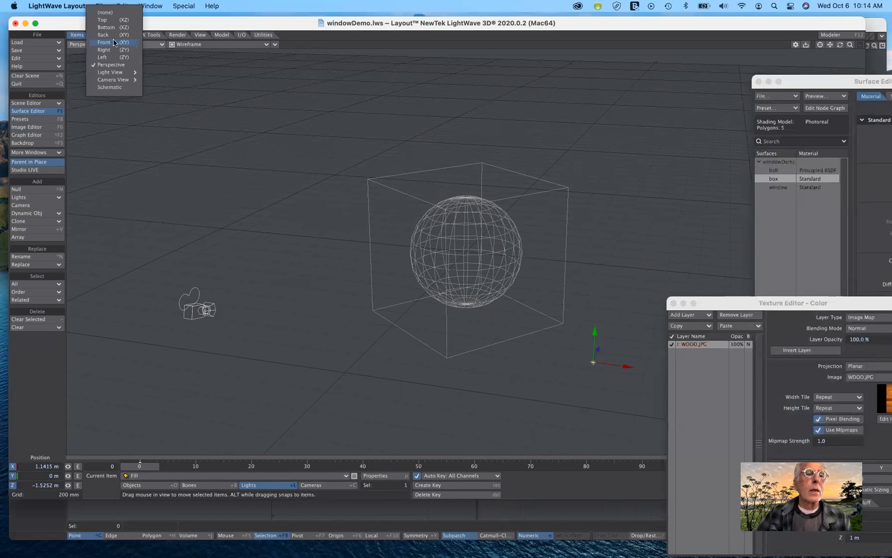
{"action": "left_click", "coordinate": [106, 20]}
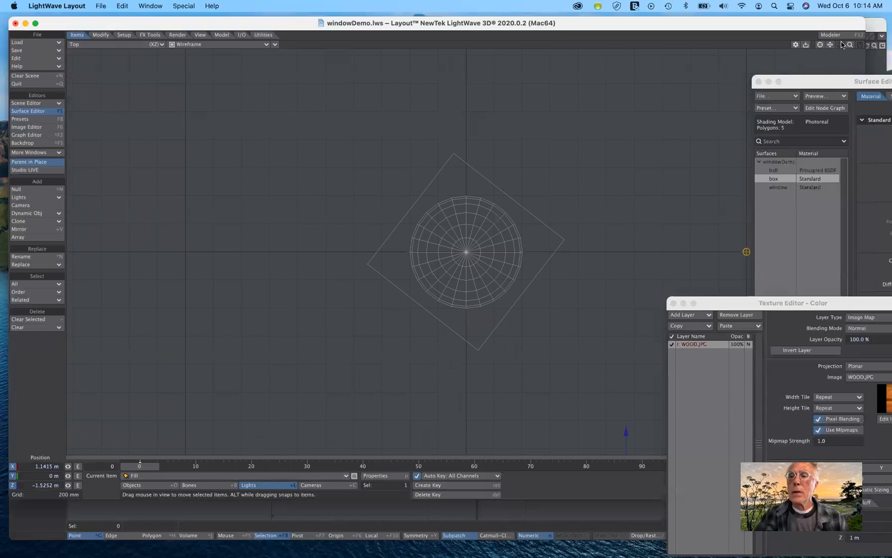
{"action": "left_click_drag", "start_coordinate": [824, 85], "coordinate": [889, 100]}
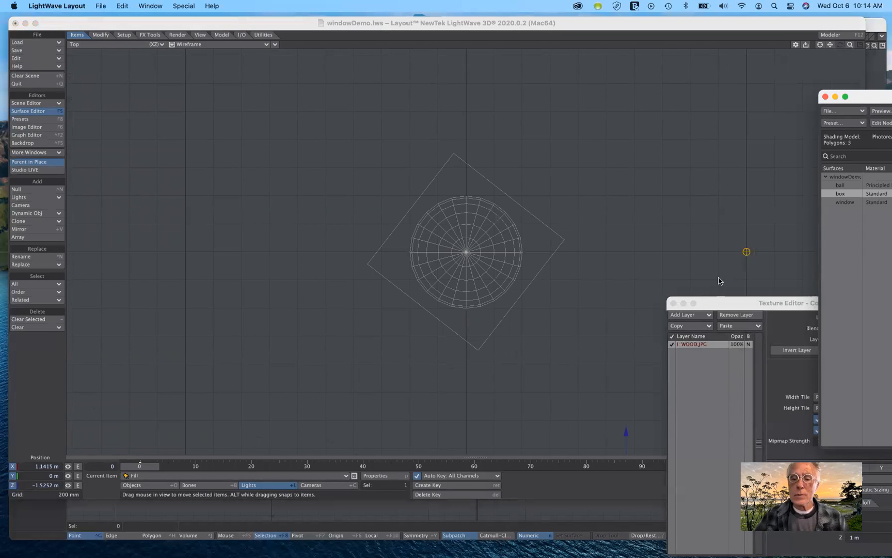
{"action": "left_click_drag", "start_coordinate": [628, 438], "coordinate": [626, 328]}
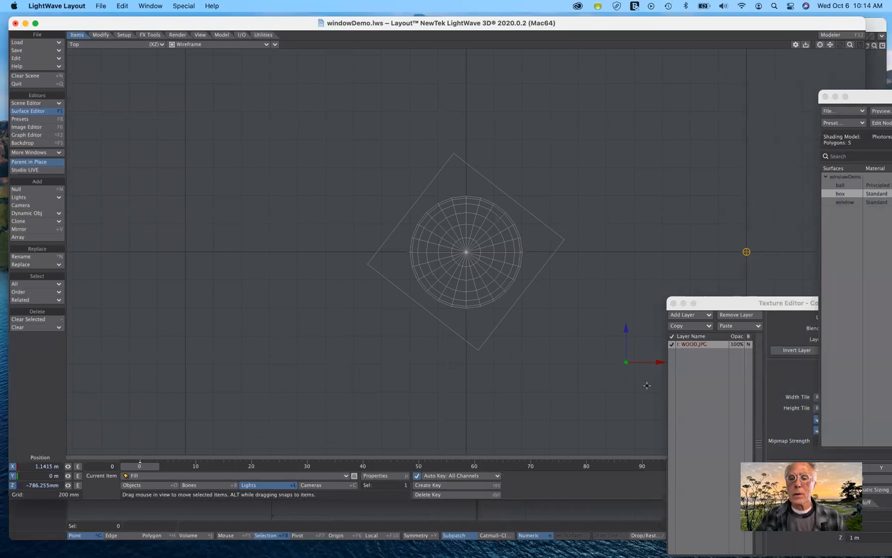
{"action": "left_click_drag", "start_coordinate": [660, 362], "coordinate": [635, 362]}
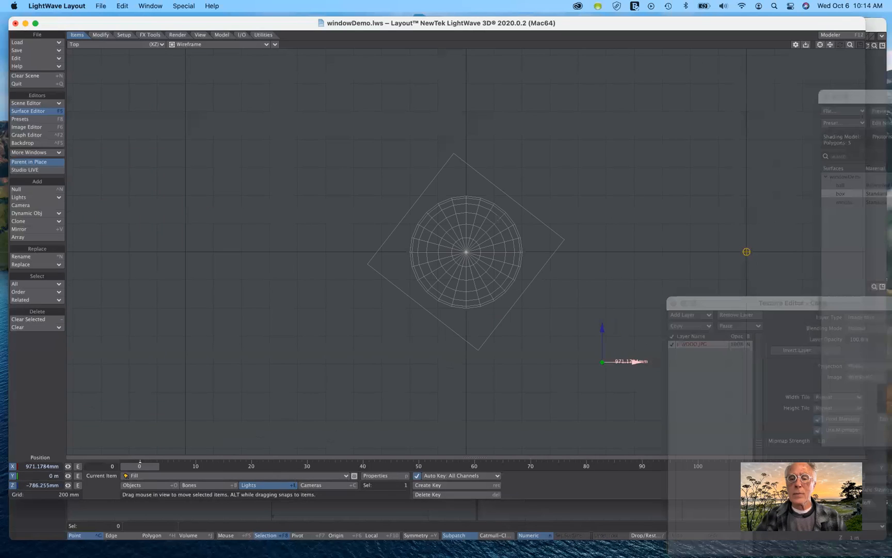
{"action": "left_click_drag", "start_coordinate": [602, 329], "coordinate": [602, 311]}
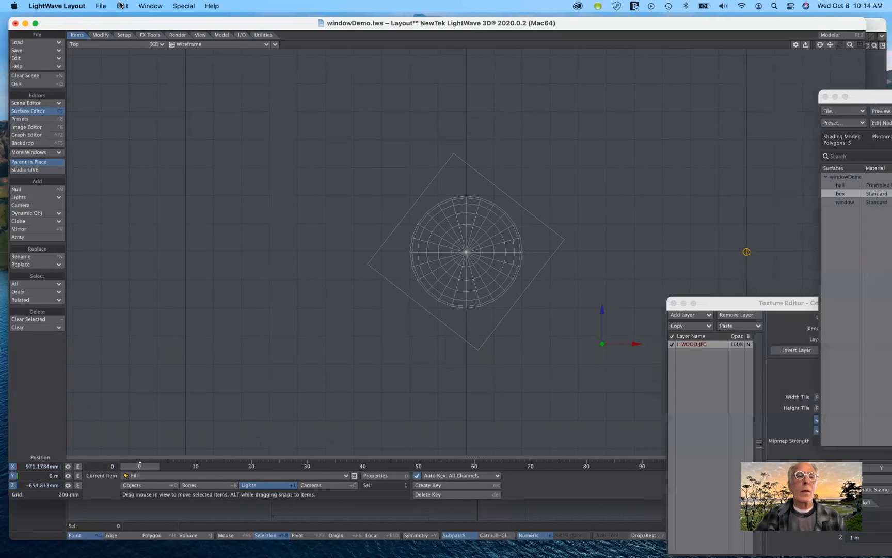
- Check the Fill light's placement in the Front view and return the viewport to the current camera
{"action": "left_click", "coordinate": [131, 44]}
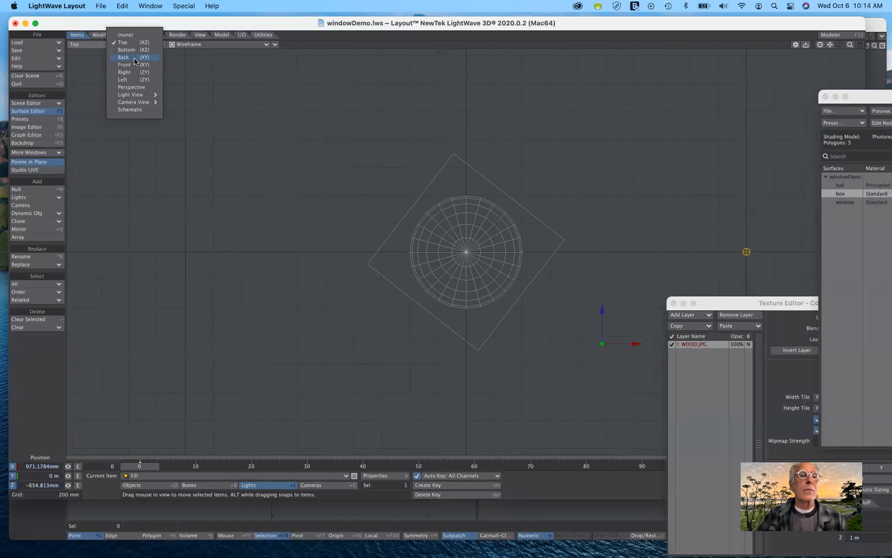
{"action": "left_click", "coordinate": [134, 65]}
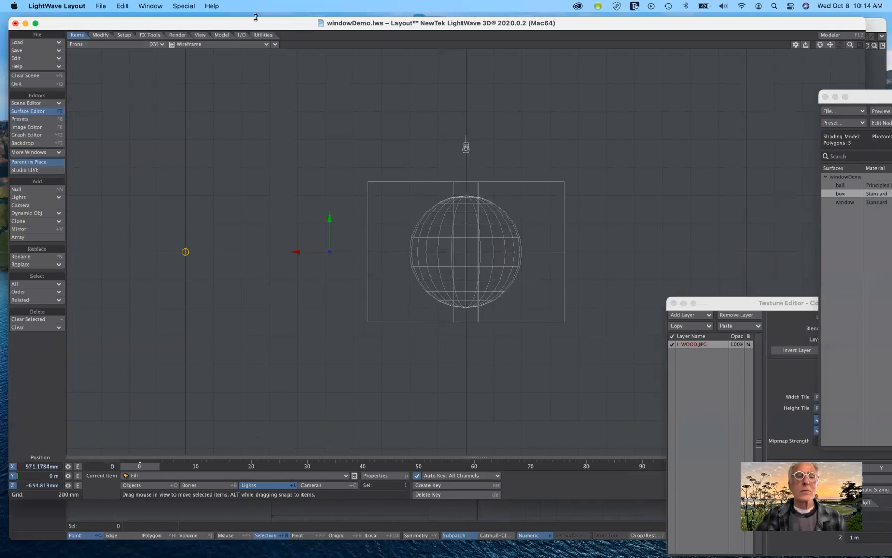
{"action": "left_click", "coordinate": [143, 43]}
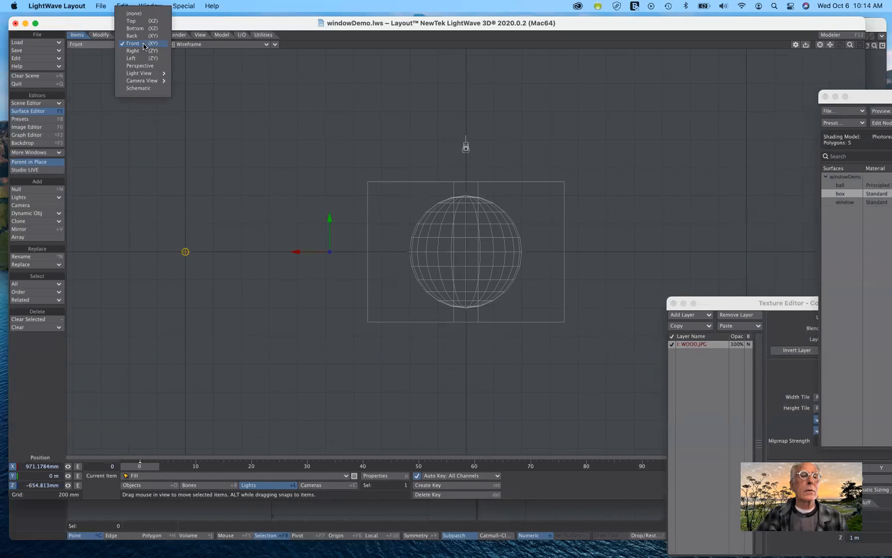
{"action": "mouse_move", "coordinate": [146, 82]}
{"action": "left_click", "coordinate": [200, 81]}
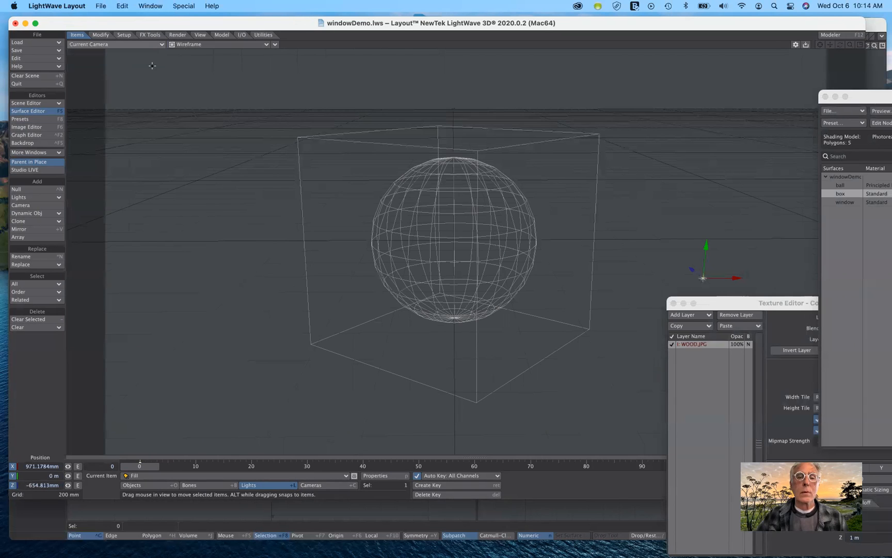
- Display the current camera viewport as a VPR render and move the Texture Editor clear of the lower controls
{"action": "left_click", "coordinate": [202, 45]}
{"action": "left_click", "coordinate": [188, 90]}
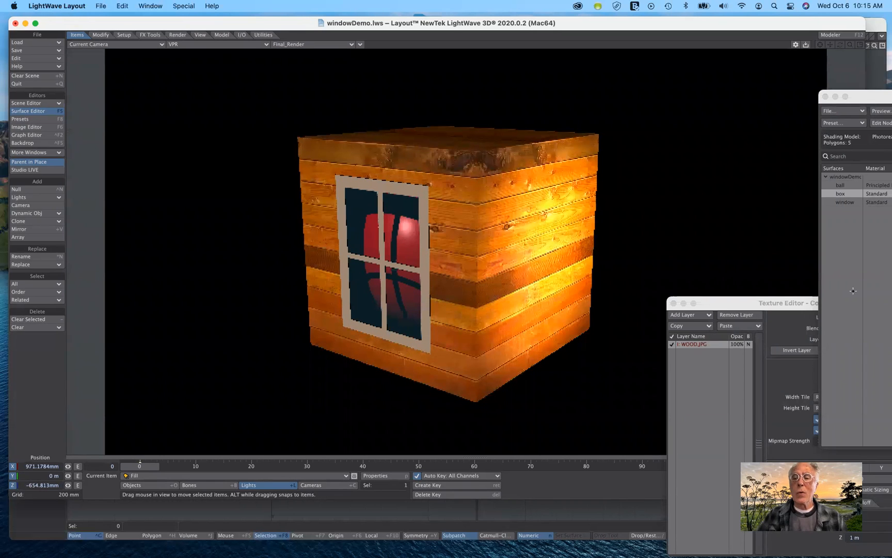
{"action": "left_click_drag", "start_coordinate": [735, 304], "coordinate": [772, 150]}
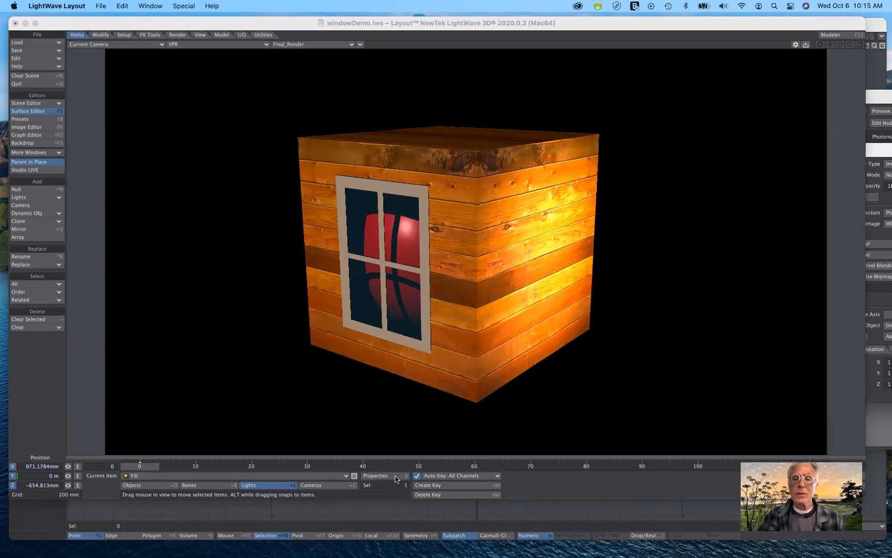
- Set the Fill light's intensity to 1 lx and close its Light Properties
{"action": "left_click", "coordinate": [395, 476]}
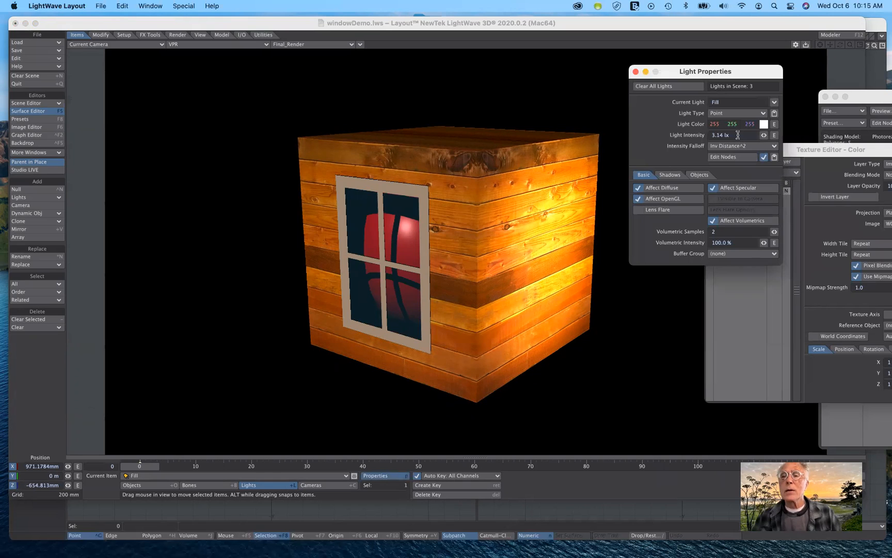
{"action": "left_click", "coordinate": [703, 133]}
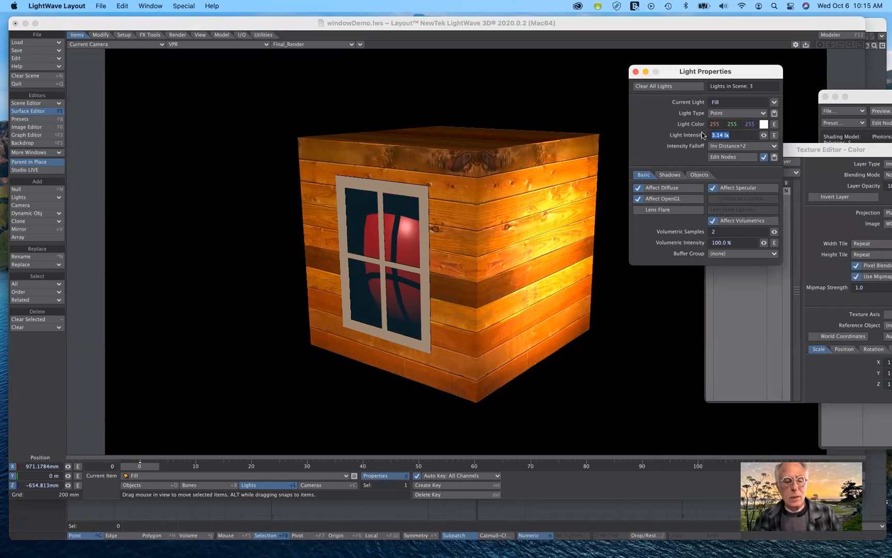
{"action": "type", "text": "1"}
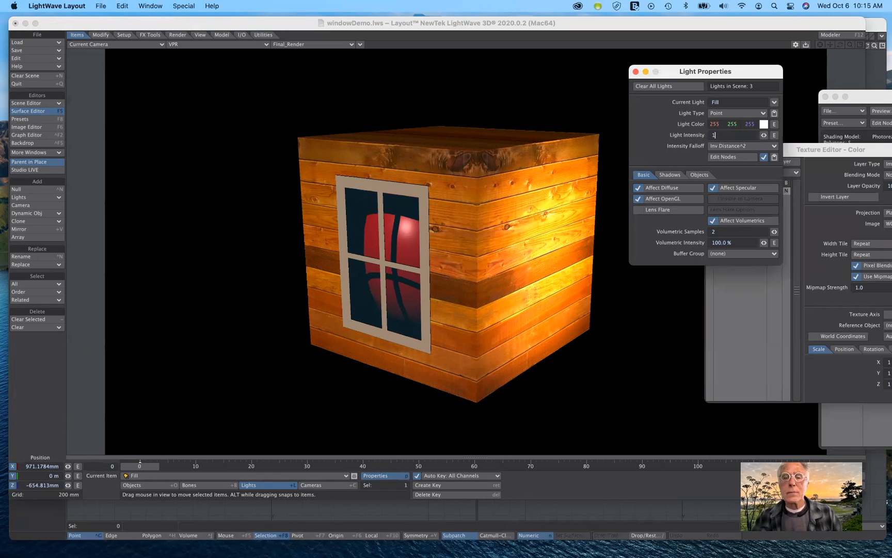
{"action": "key", "text": "Tab"}
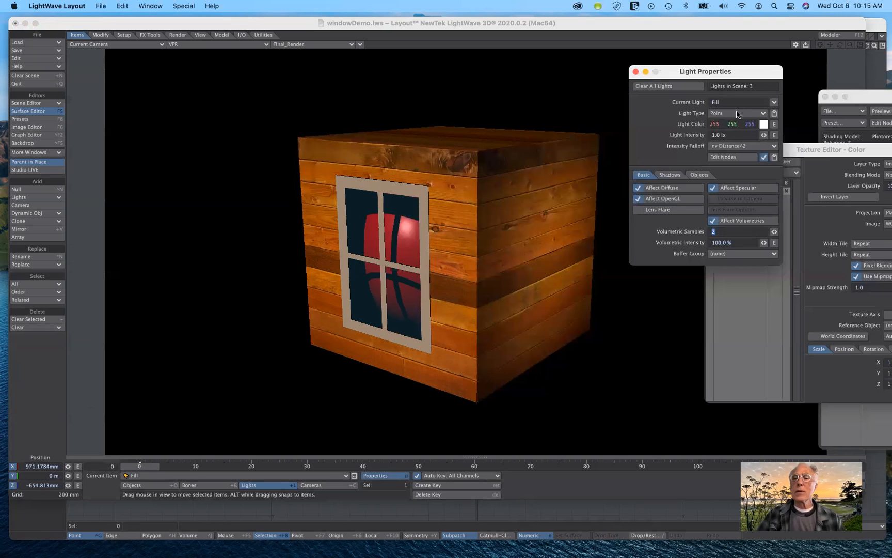
{"action": "left_click_drag", "start_coordinate": [732, 71], "coordinate": [729, 203]}
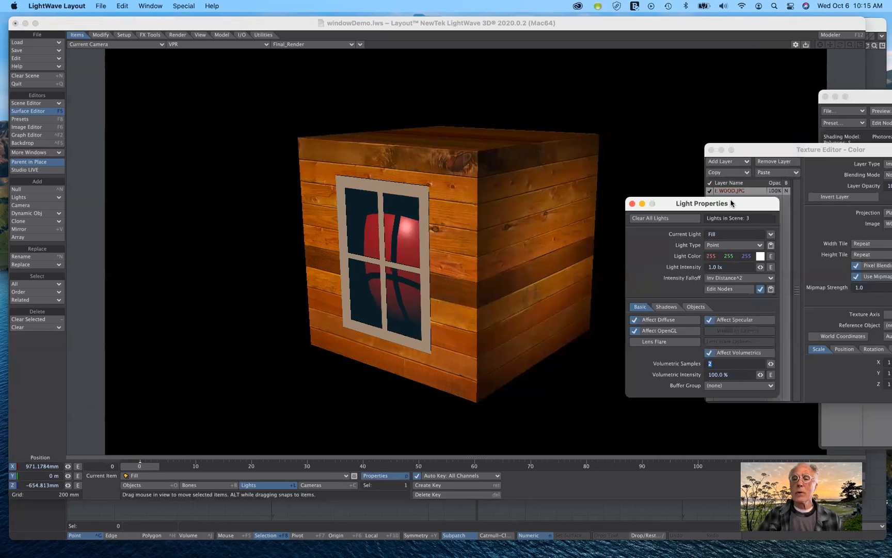
{"action": "left_click", "coordinate": [633, 203]}
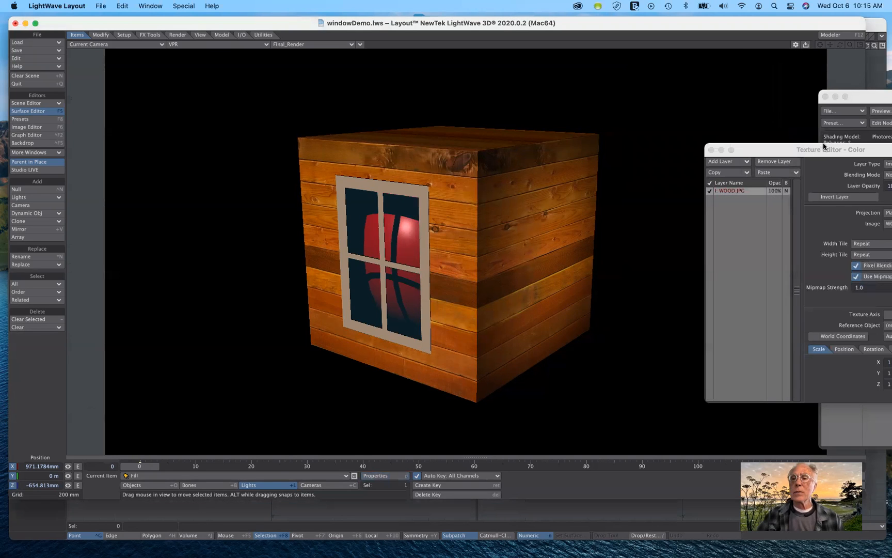
- Try the Y texture axis for the box's planar WOOD.JPG projection
{"action": "left_click_drag", "start_coordinate": [805, 146], "coordinate": [741, 90]}
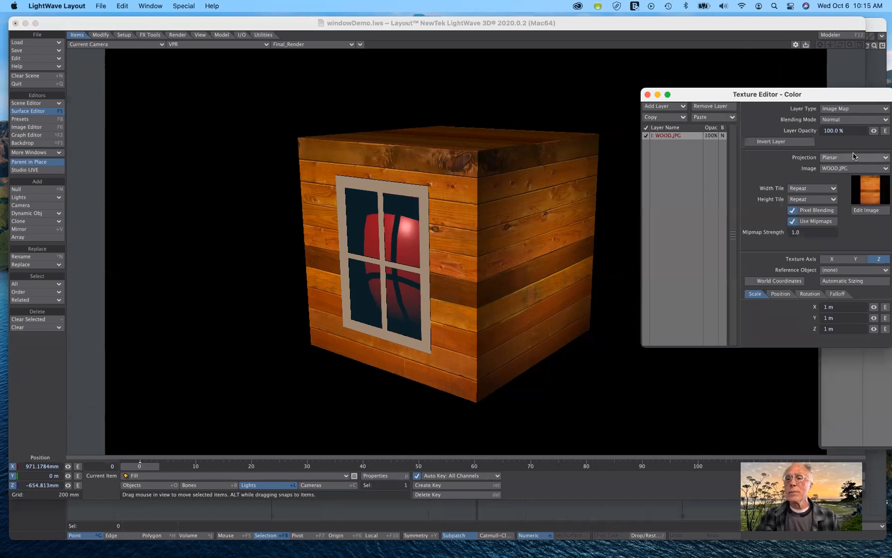
{"action": "left_click", "coordinate": [855, 158]}
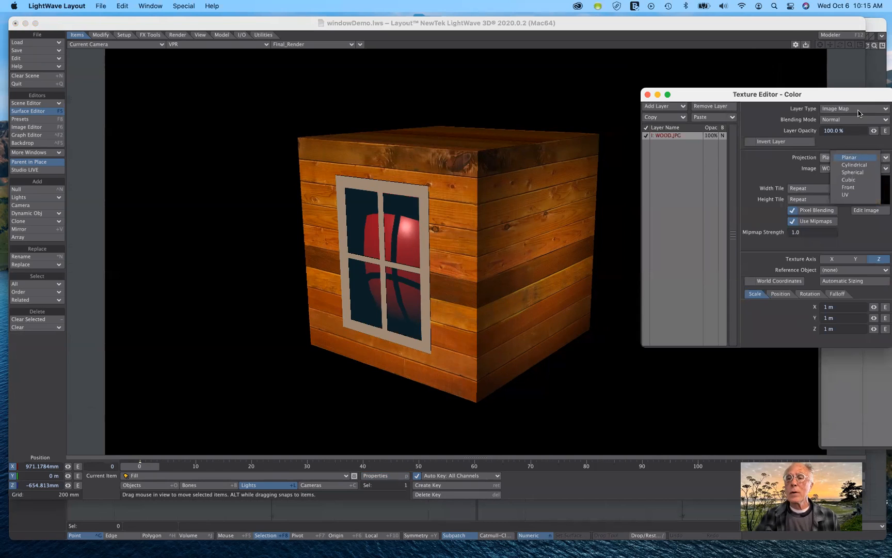
{"action": "left_click", "coordinate": [859, 86]}
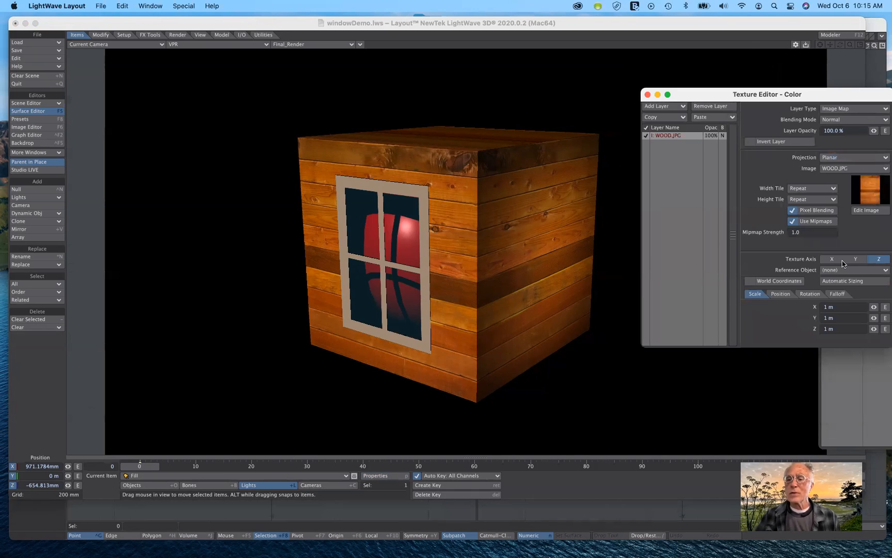
{"action": "left_click", "coordinate": [858, 259]}
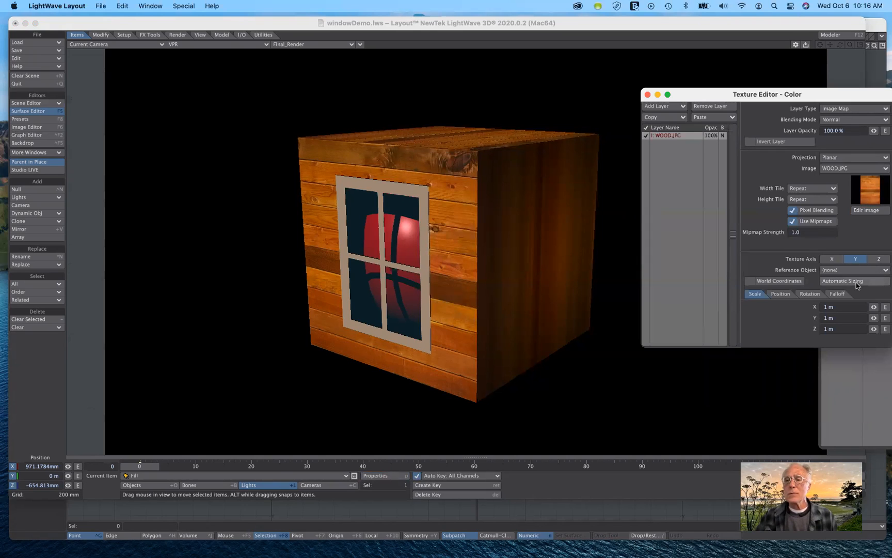
- Set the box's WOOD.JPG layer to Cubic projection and close the Texture Editor
{"action": "left_click", "coordinate": [851, 161]}
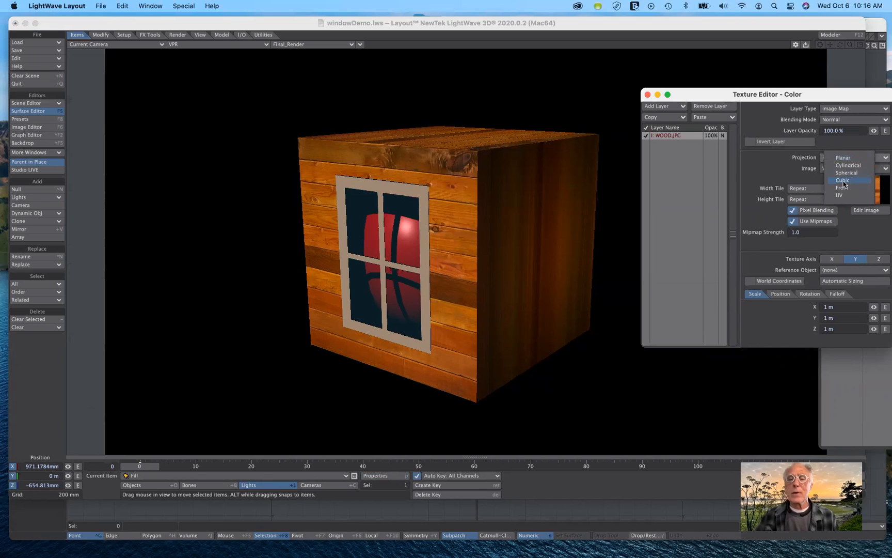
{"action": "left_click", "coordinate": [844, 180]}
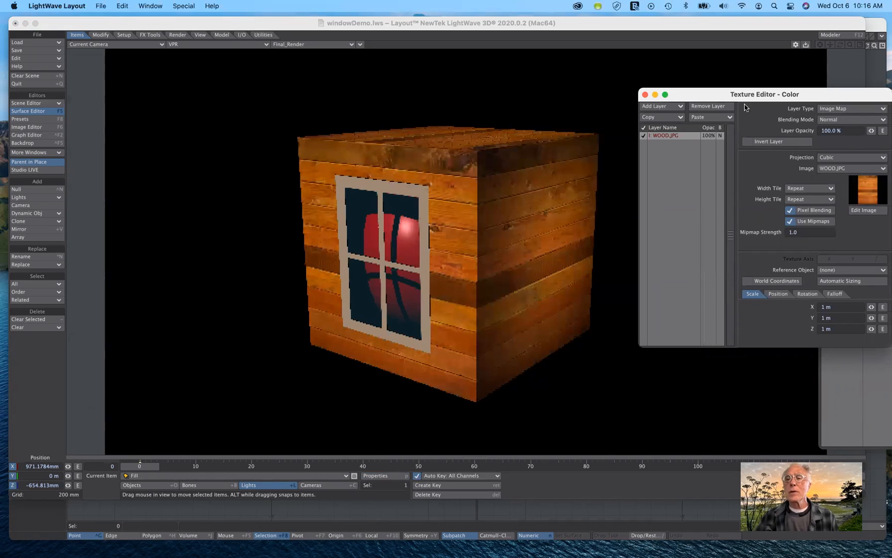
{"action": "left_click_drag", "start_coordinate": [750, 97], "coordinate": [750, 193]}
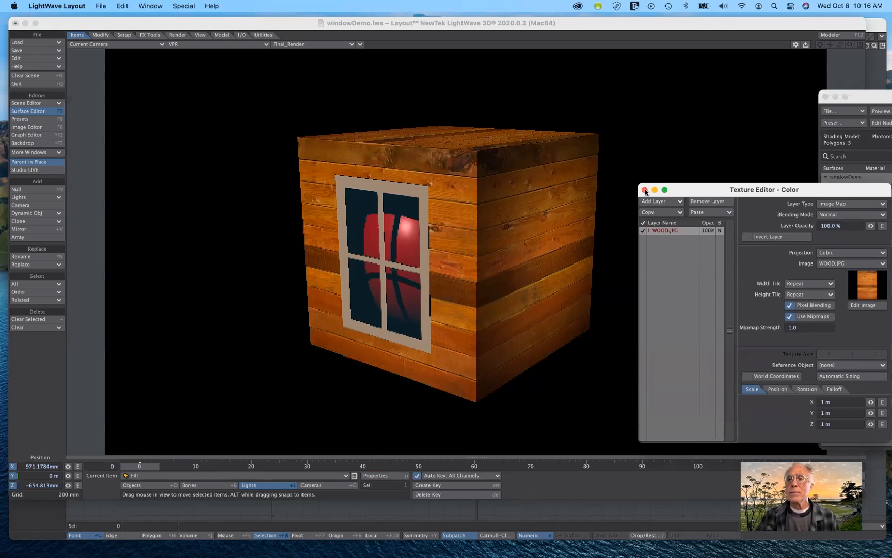
{"action": "left_click", "coordinate": [645, 190]}
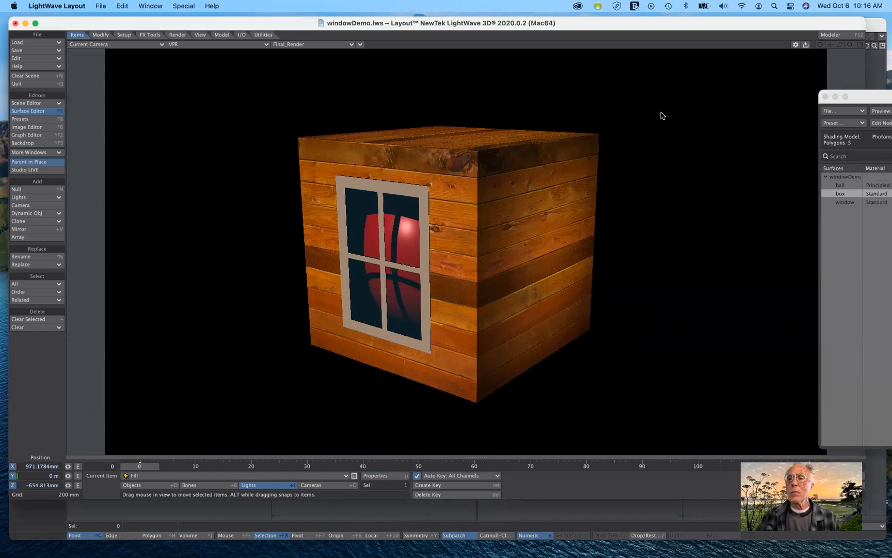
- Select the window surface in the Surface Editor and open its Color texture layers beside the rendered window
{"action": "left_click_drag", "start_coordinate": [876, 95], "coordinate": [798, 109]}
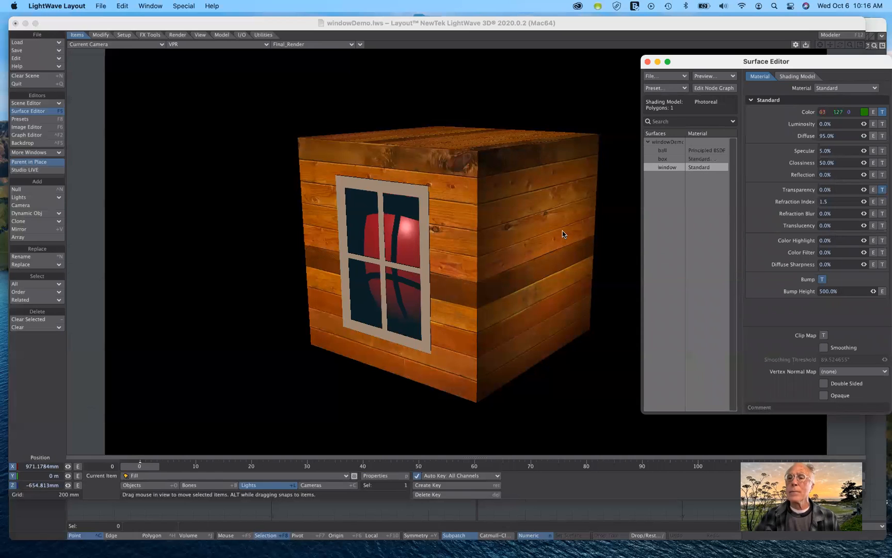
{"action": "left_click_drag", "start_coordinate": [795, 56], "coordinate": [718, 53]}
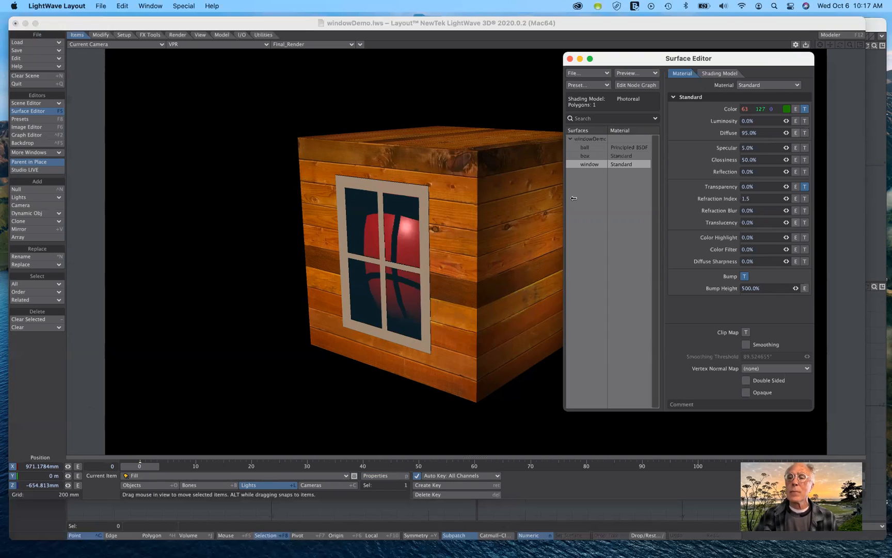
{"action": "left_click", "coordinate": [805, 109]}
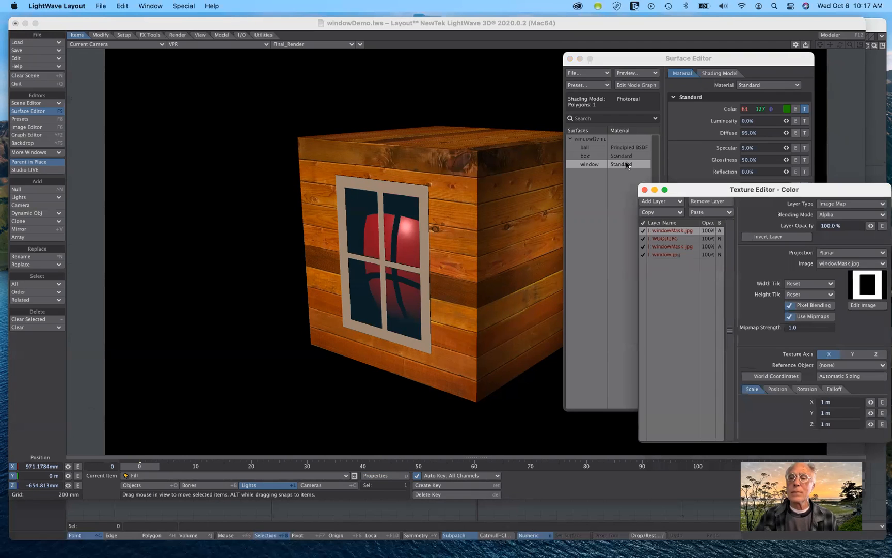
{"action": "left_click_drag", "start_coordinate": [699, 193], "coordinate": [627, 110]}
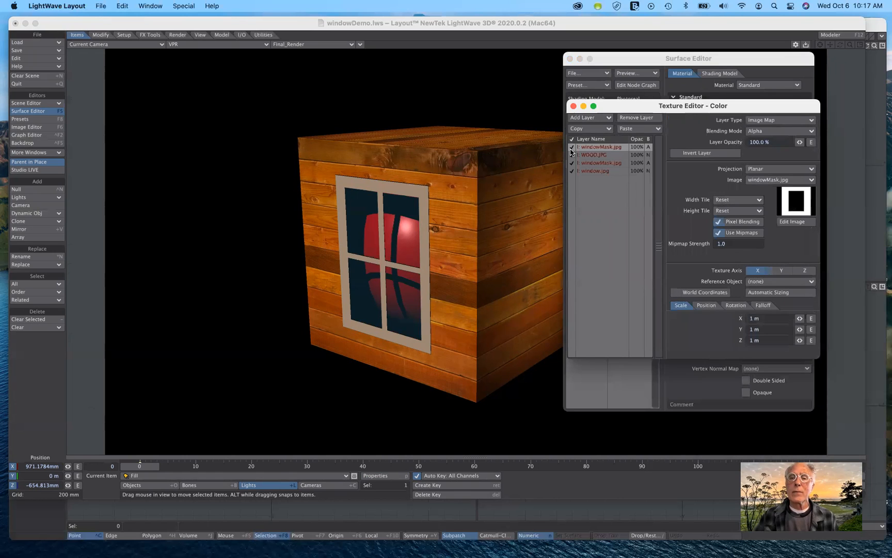
{"action": "left_click_drag", "start_coordinate": [628, 109], "coordinate": [646, 114]}
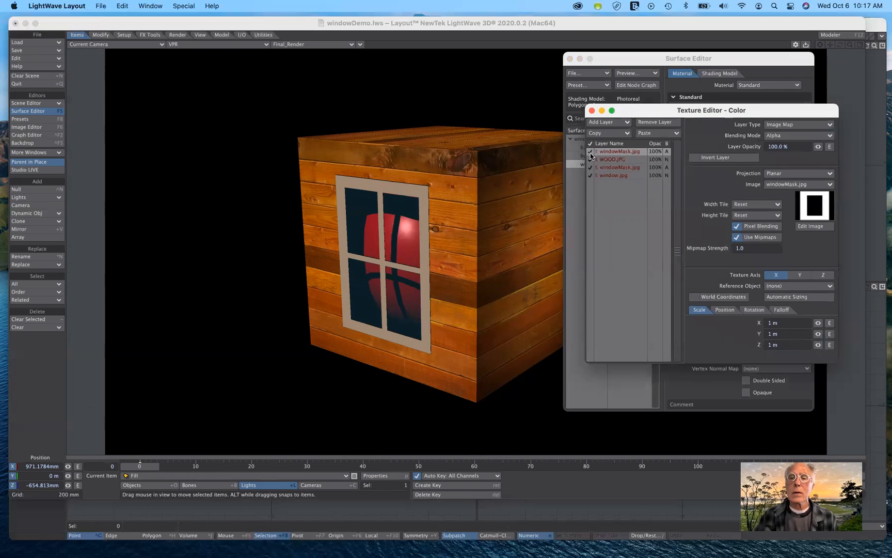
- Disable all four Color layers of the window surface, moving the inverted windowMask.jpg layer below window.jpg
{"action": "left_click", "coordinate": [591, 162]}
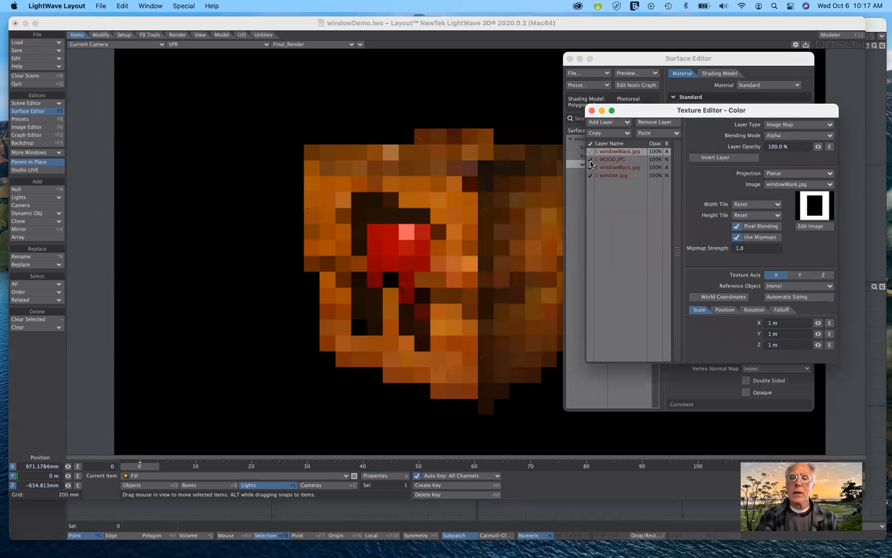
{"action": "left_click", "coordinate": [594, 161]}
{"action": "left_click", "coordinate": [590, 167]}
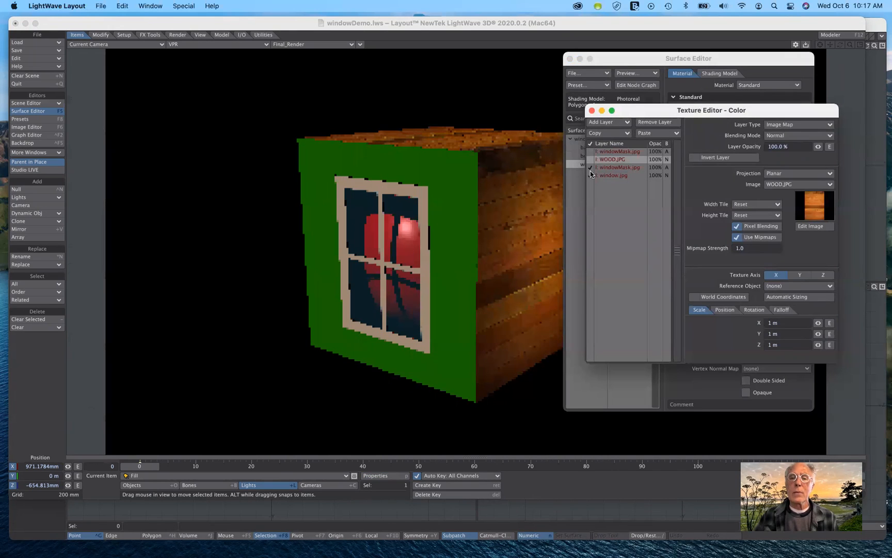
{"action": "left_click", "coordinate": [590, 168]}
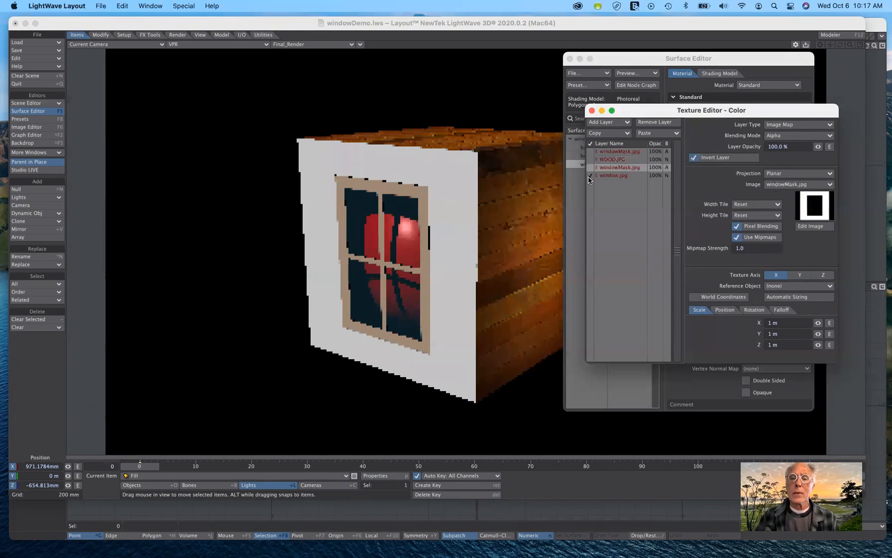
{"action": "left_click_drag", "start_coordinate": [590, 177], "coordinate": [592, 195]}
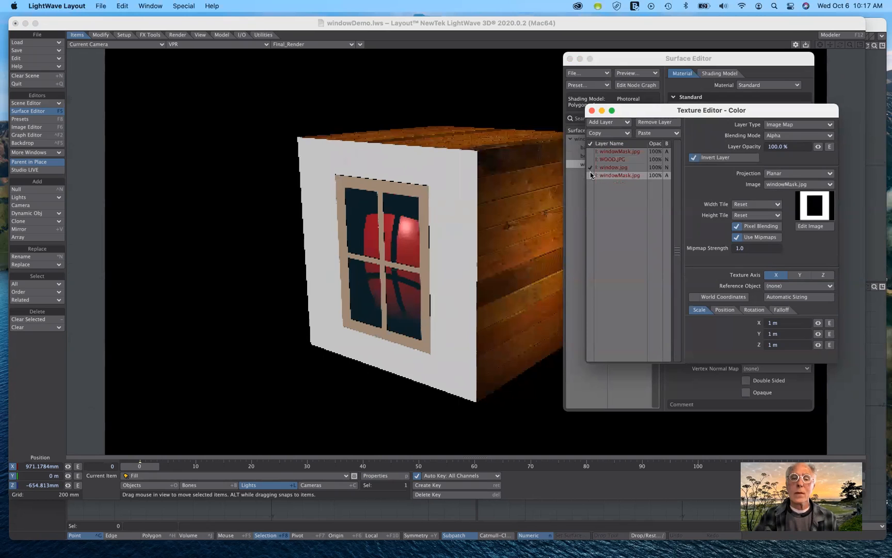
{"action": "left_click", "coordinate": [592, 167]}
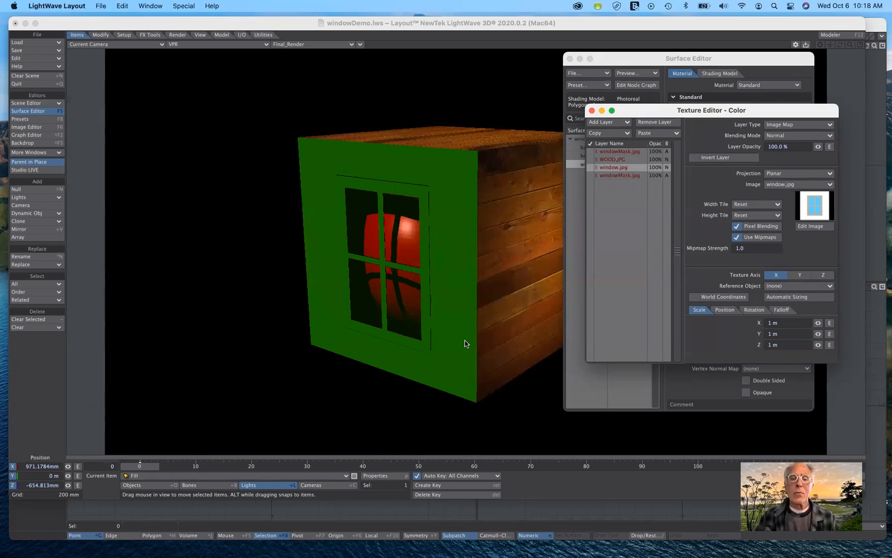
- Enable the inverted windowMask.jpg and window.jpg layers, and place window.jpg below that mask
{"action": "left_click", "coordinate": [591, 177]}
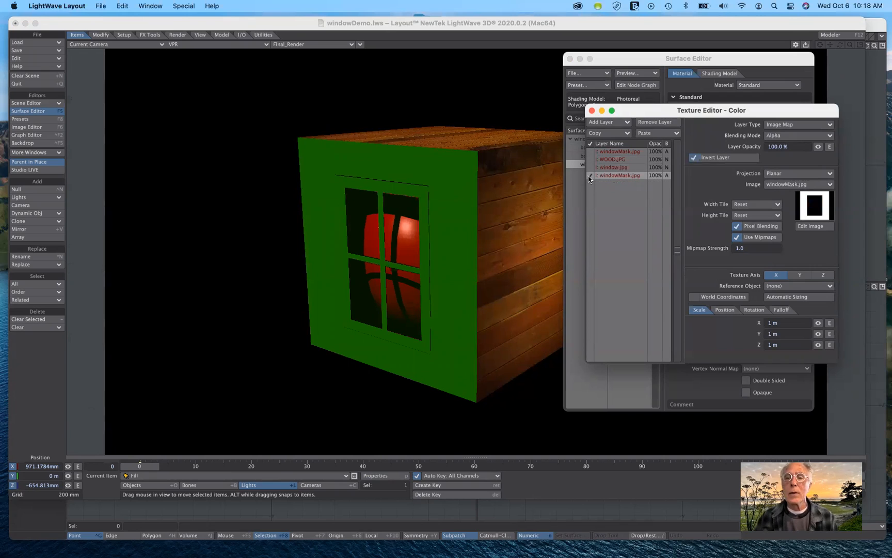
{"action": "left_click", "coordinate": [590, 176]}
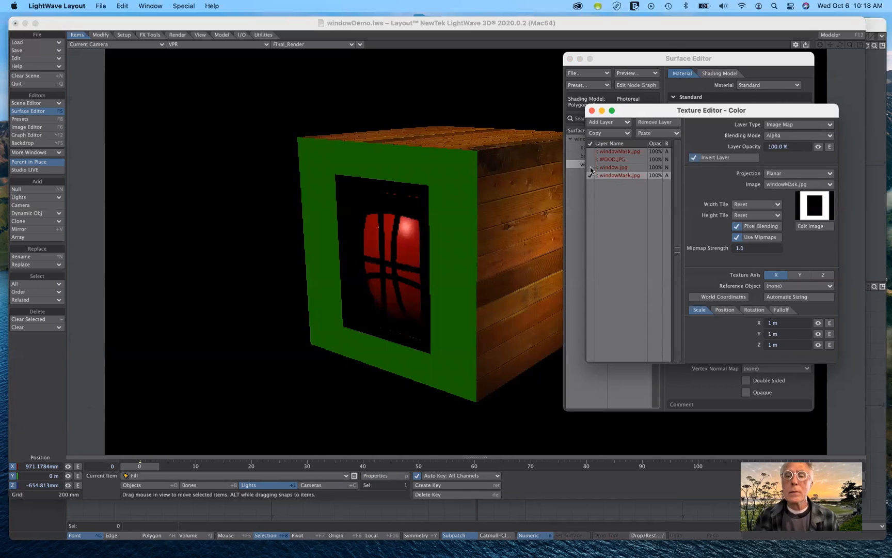
{"action": "left_click", "coordinate": [590, 170]}
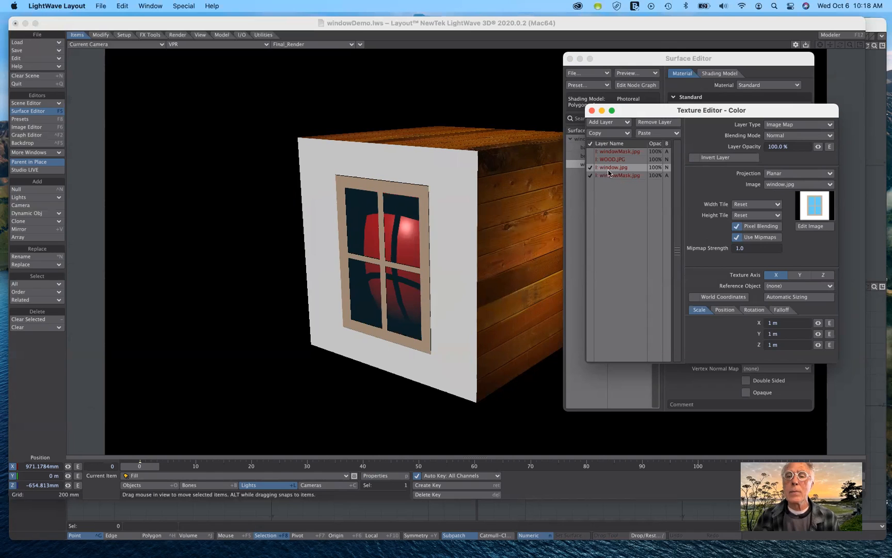
{"action": "left_click_drag", "start_coordinate": [609, 172], "coordinate": [609, 168]}
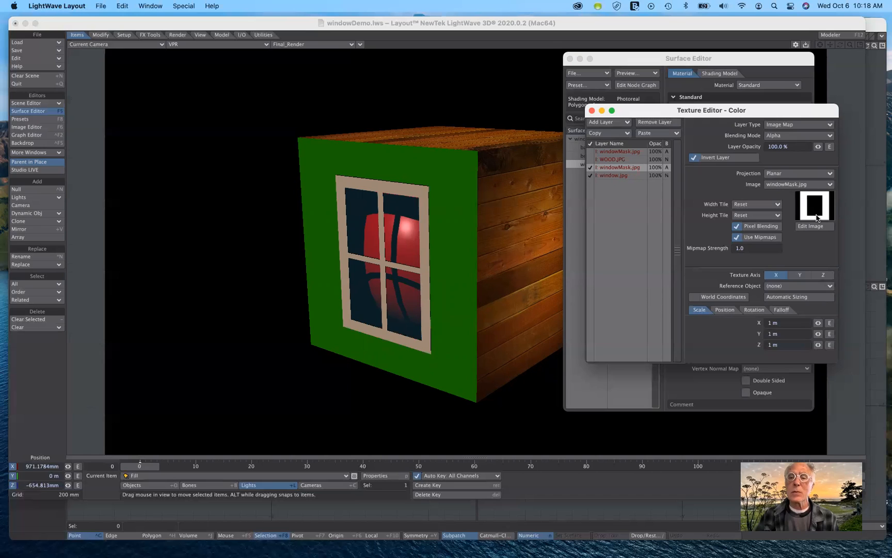
- Switch the inverted windowMask.jpg layer off and on again to compare the window image with and without its mask
{"action": "left_click", "coordinate": [591, 175]}
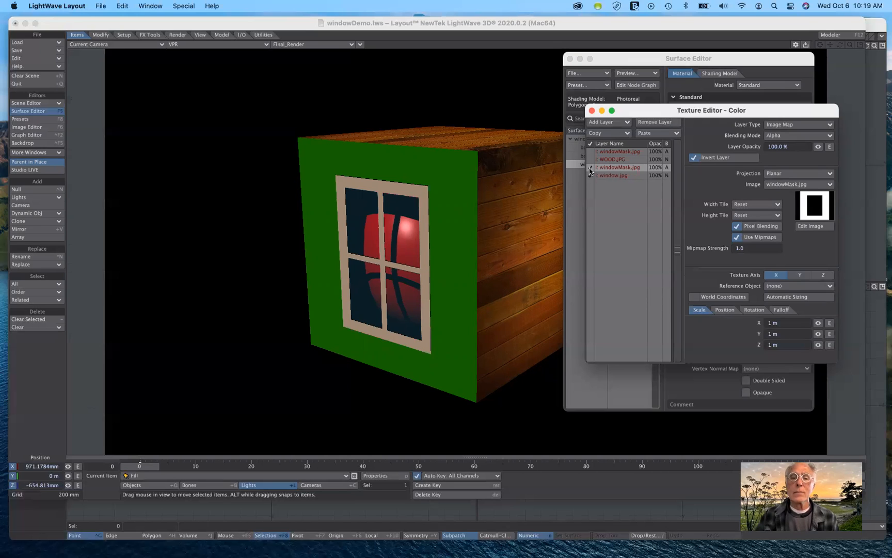
{"action": "left_click", "coordinate": [591, 174]}
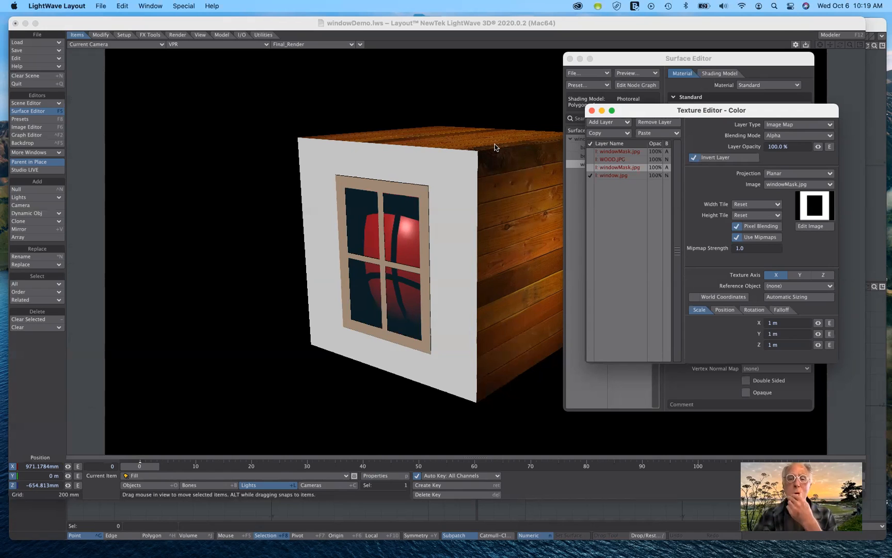
{"action": "left_click", "coordinate": [590, 175]}
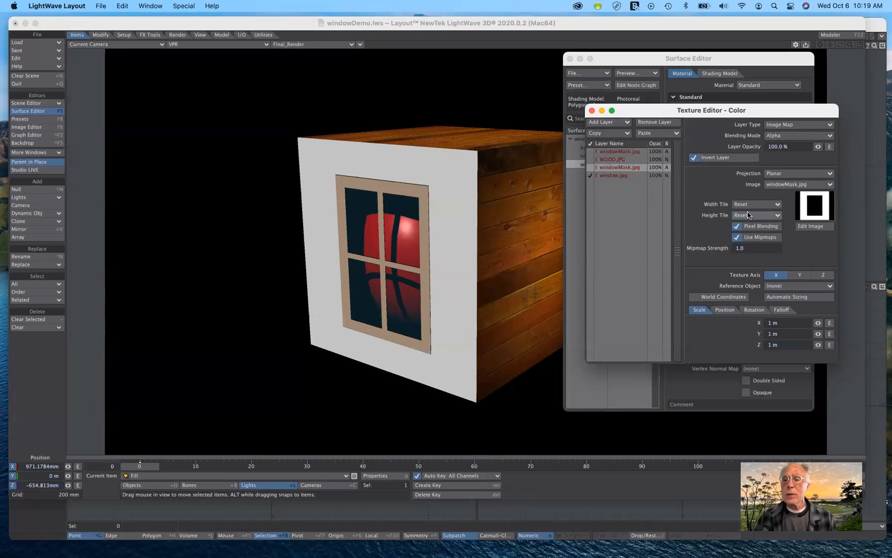
{"action": "left_click", "coordinate": [802, 301]}
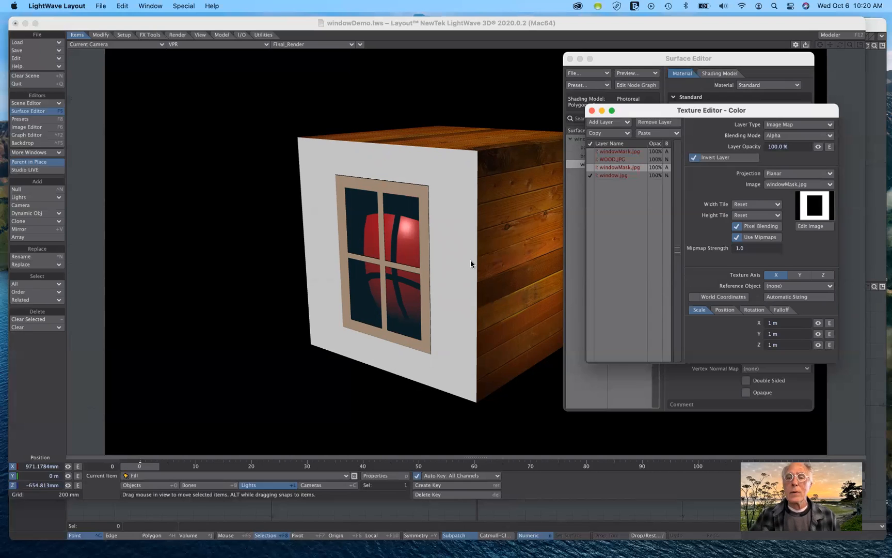
{"action": "left_click", "coordinate": [591, 167]}
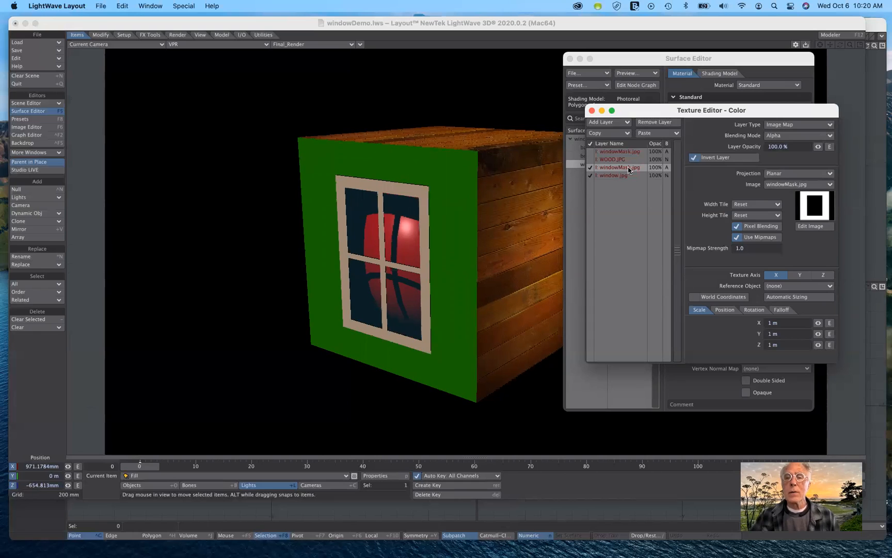
- Enable the WOOD.JPG and upper windowMask.jpg Color layers of the window surface and close its Color texture
{"action": "left_click", "coordinate": [591, 159]}
{"action": "left_click", "coordinate": [602, 160]}
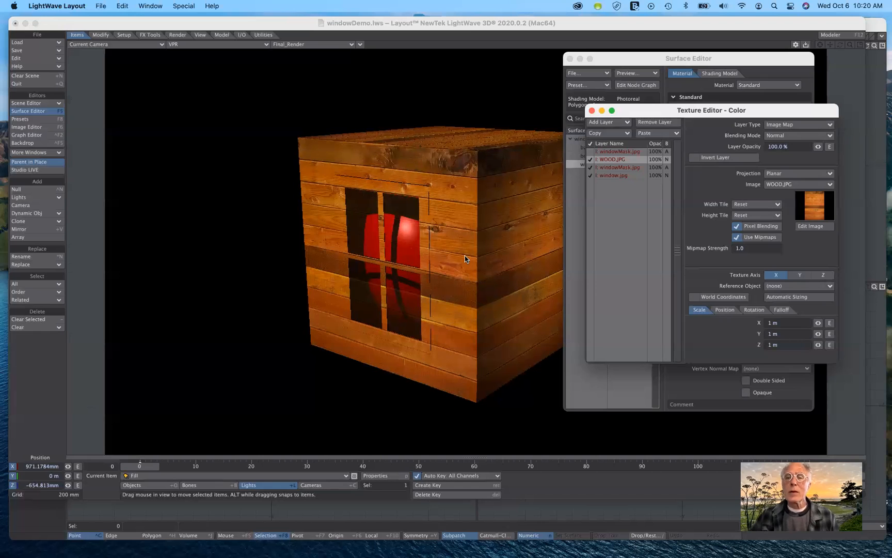
{"action": "left_click", "coordinate": [615, 151]}
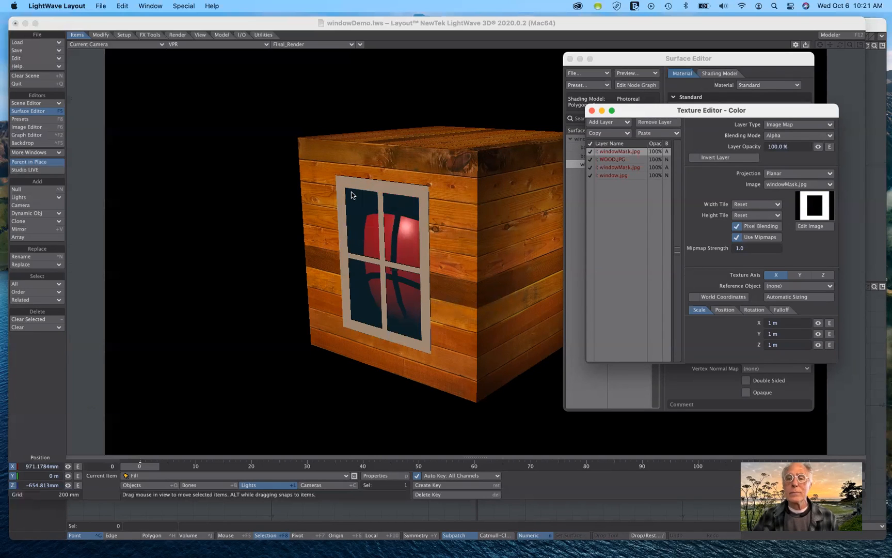
{"action": "left_click_drag", "start_coordinate": [644, 112], "coordinate": [581, 153]}
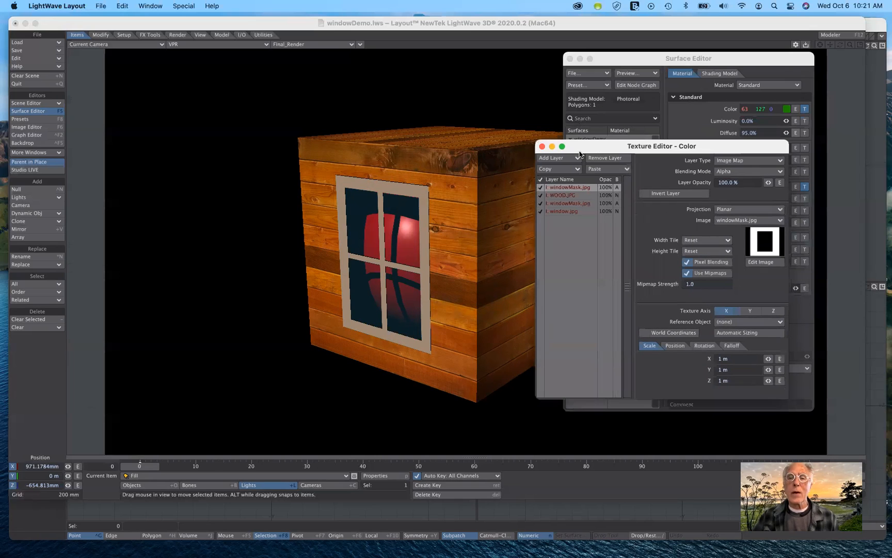
{"action": "left_click", "coordinate": [542, 147]}
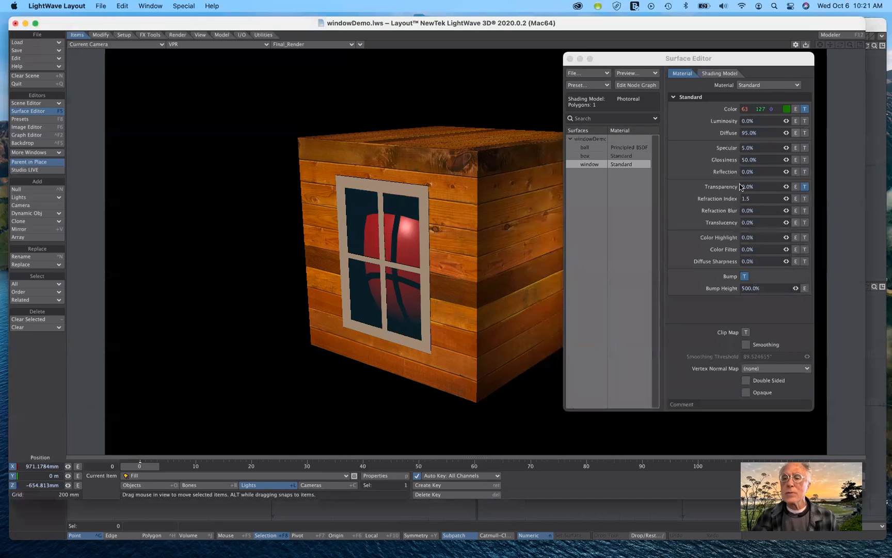
- Open the window surface's Transparency texture, compare windowPanesMask.jpg with Invert Layer off and on, and close the texture
{"action": "left_click", "coordinate": [806, 187]}
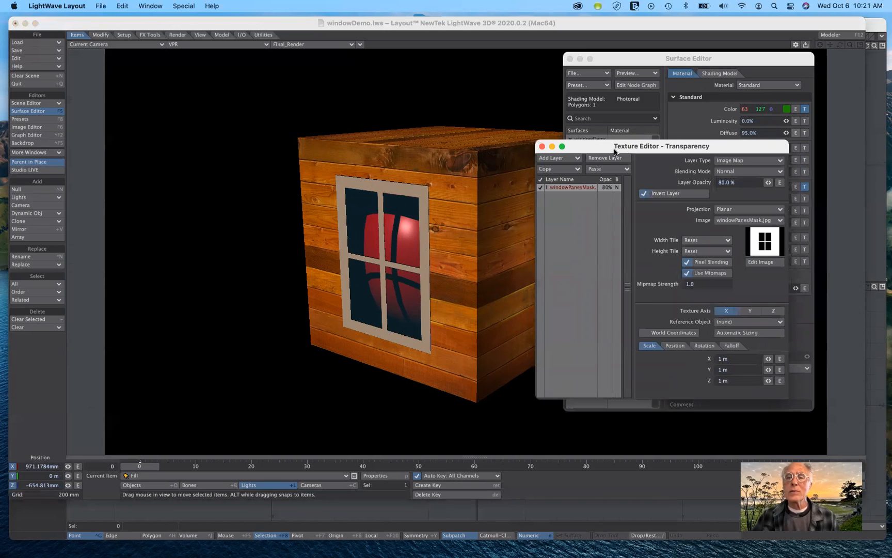
{"action": "left_click_drag", "start_coordinate": [659, 152], "coordinate": [665, 119]}
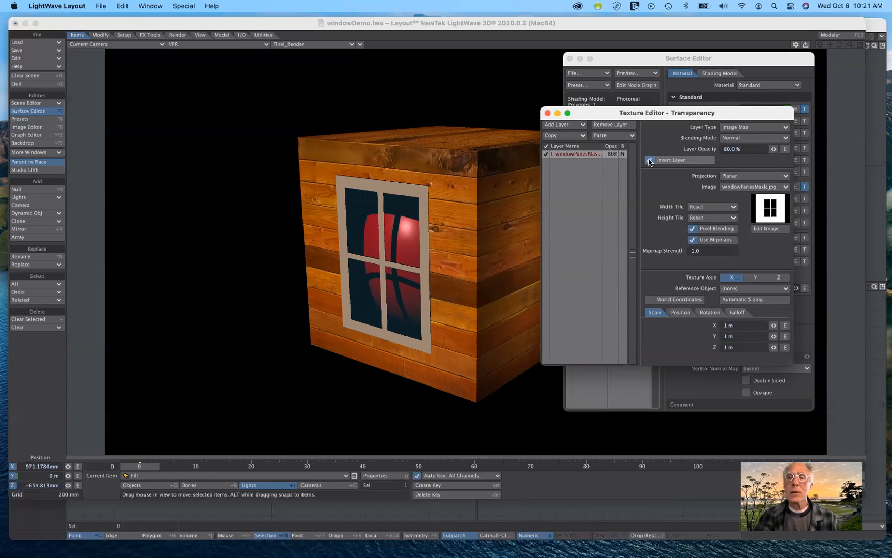
{"action": "left_click", "coordinate": [649, 161]}
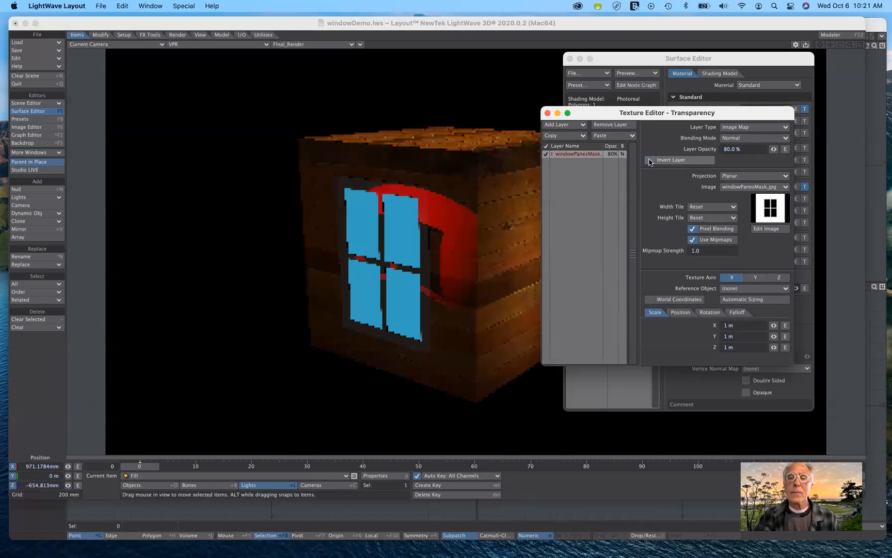
{"action": "left_click", "coordinate": [650, 160]}
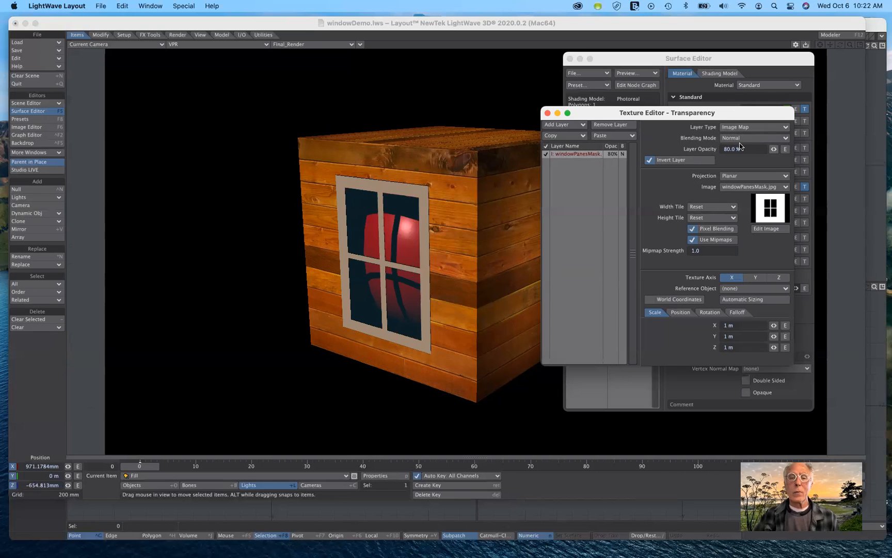
{"action": "left_click_drag", "start_coordinate": [732, 110], "coordinate": [725, 162]}
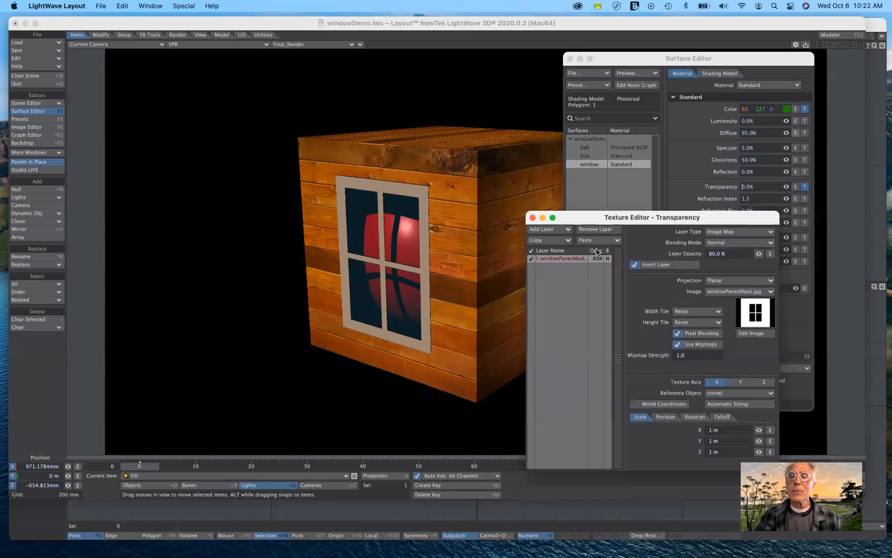
{"action": "left_click_drag", "start_coordinate": [596, 249], "coordinate": [613, 139]}
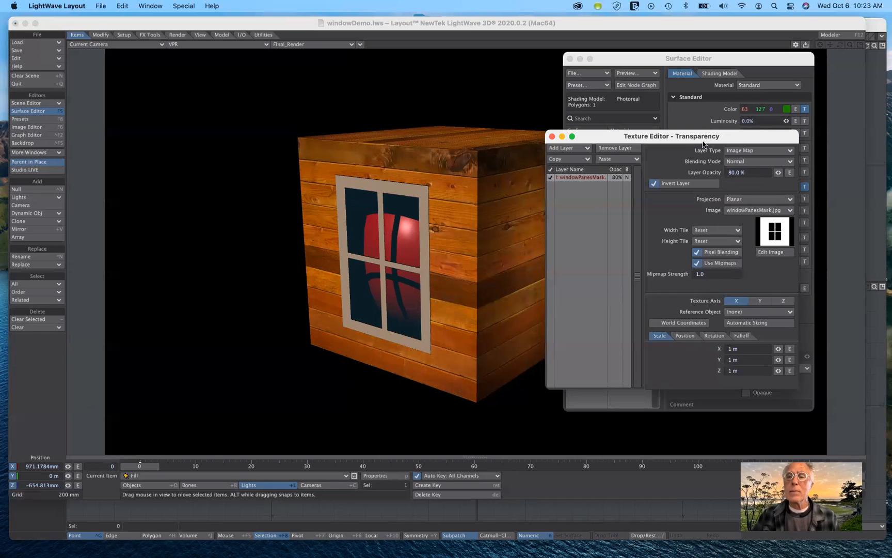
{"action": "left_click_drag", "start_coordinate": [704, 139], "coordinate": [697, 165]}
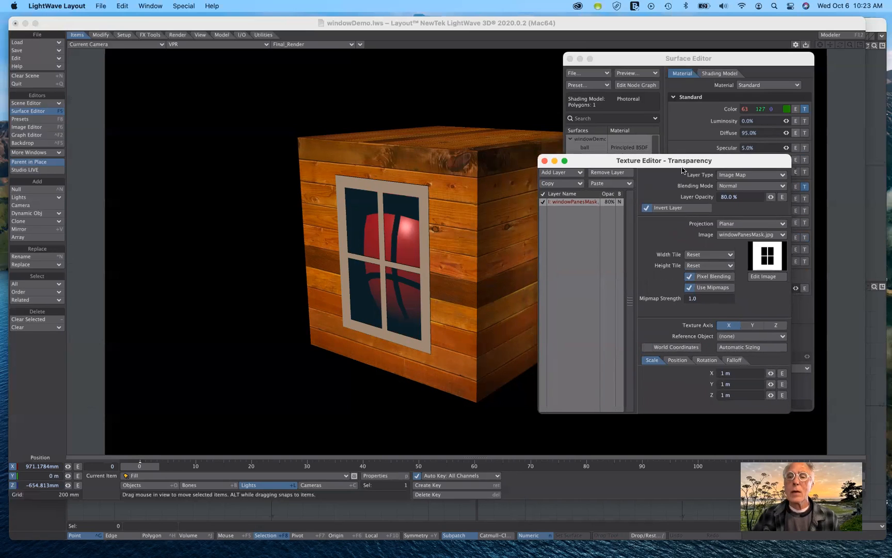
{"action": "left_click", "coordinate": [545, 162]}
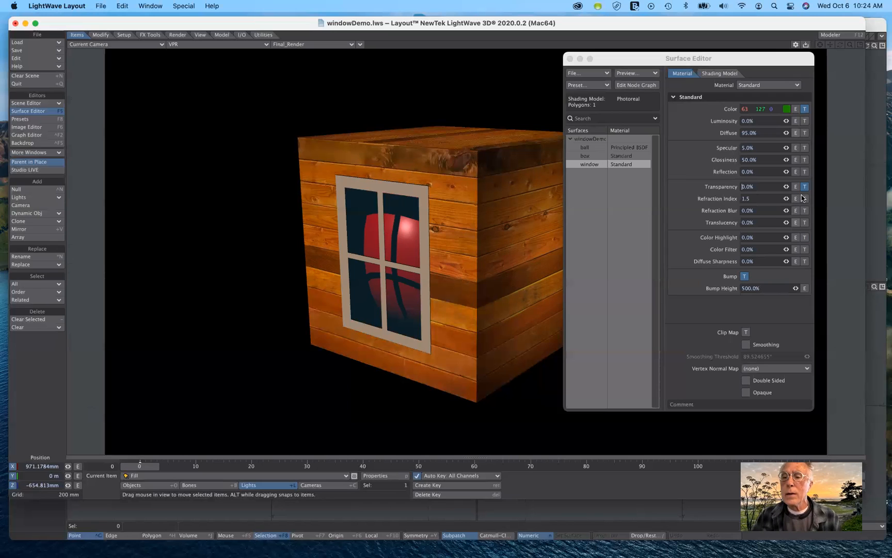
- Open the window surface's Bump texture and compare the windowFrameMask.jpg layer with Invert Layer on and off
{"action": "left_click", "coordinate": [745, 277]}
{"action": "left_click", "coordinate": [745, 277]}
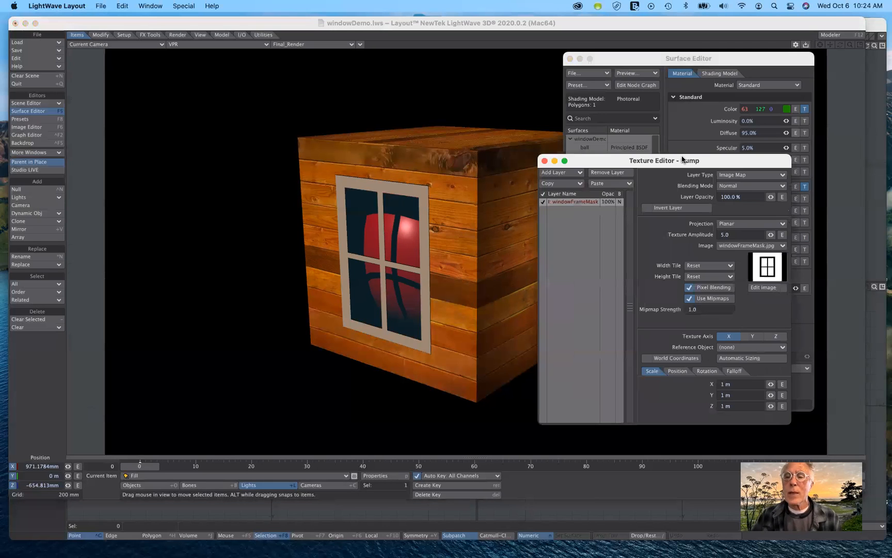
{"action": "left_click_drag", "start_coordinate": [682, 159], "coordinate": [691, 63]}
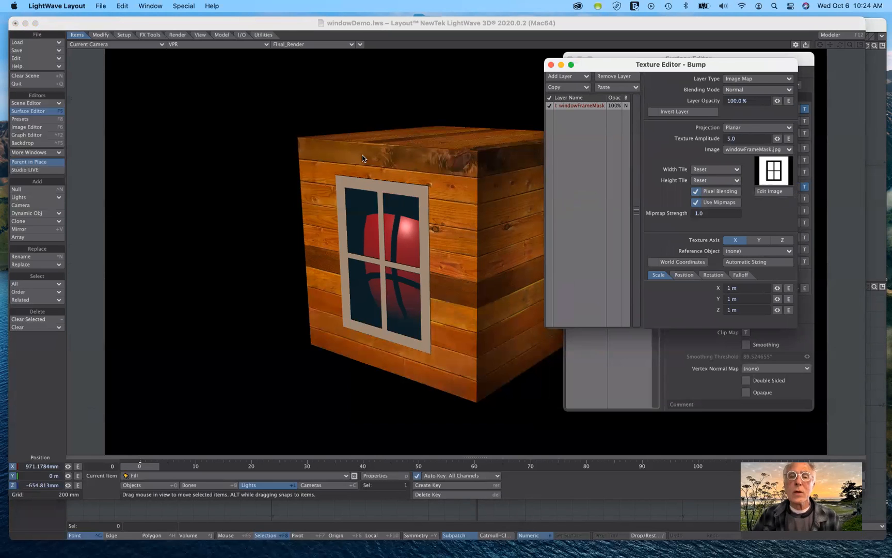
{"action": "left_click", "coordinate": [654, 113]}
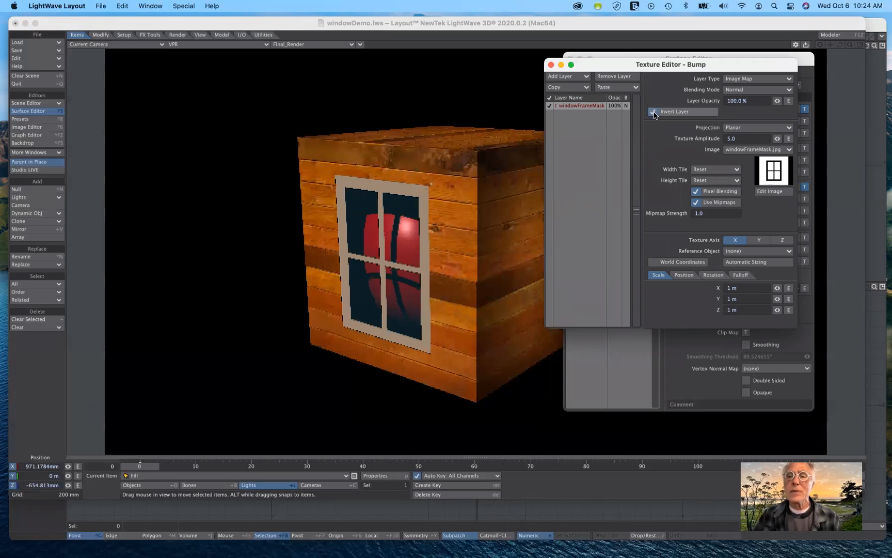
{"action": "left_click", "coordinate": [654, 114]}
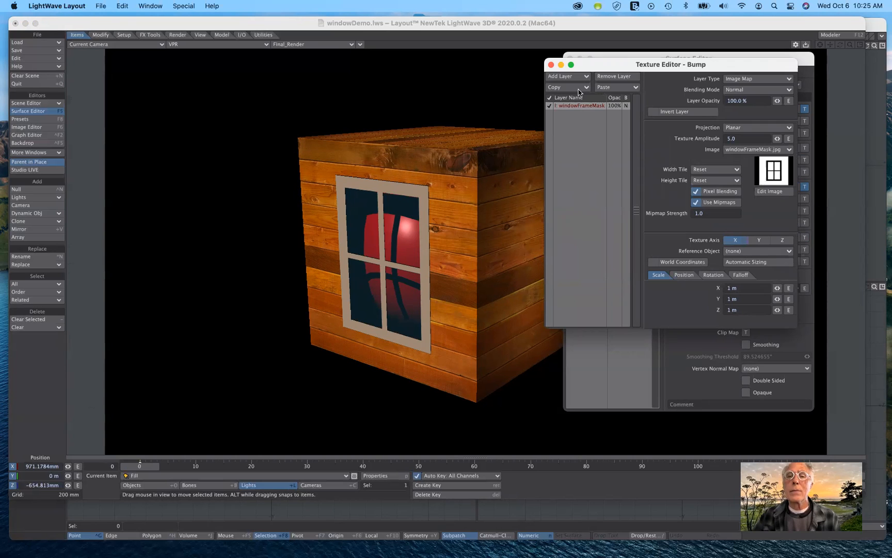
- Duplicate the windowFrameMask.jpg Bump layer and set the copy to the windowPanesMask.jpg image with Invert Layer on
{"action": "left_click", "coordinate": [579, 90]}
{"action": "left_click", "coordinate": [577, 89]}
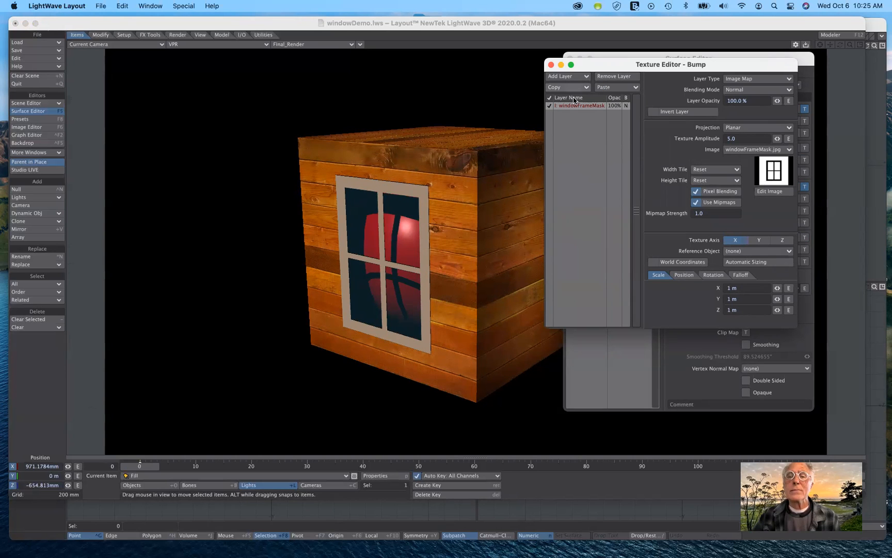
{"action": "left_click", "coordinate": [615, 87]}
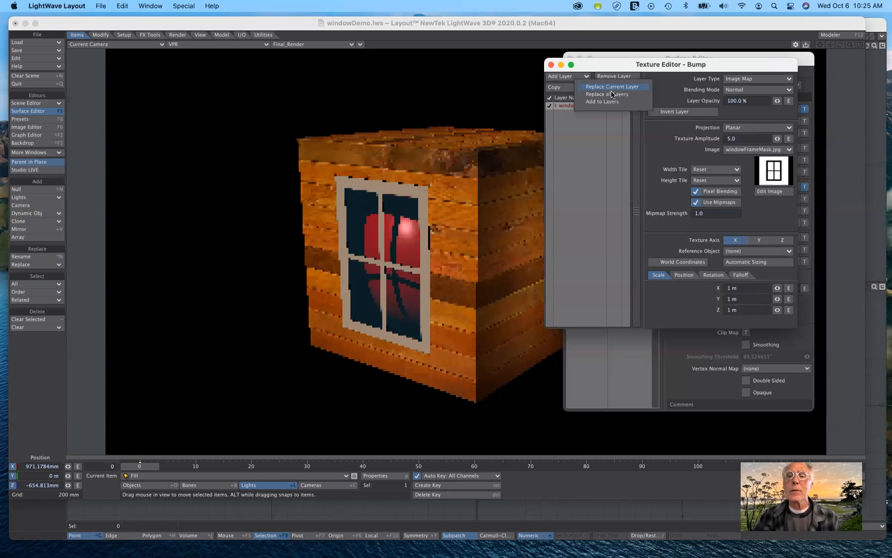
{"action": "left_click", "coordinate": [611, 103]}
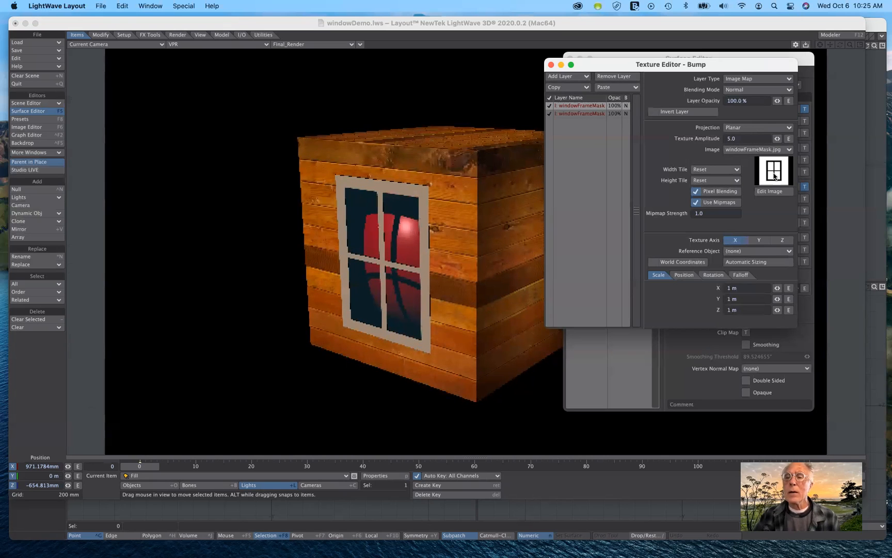
{"action": "left_click", "coordinate": [757, 150]}
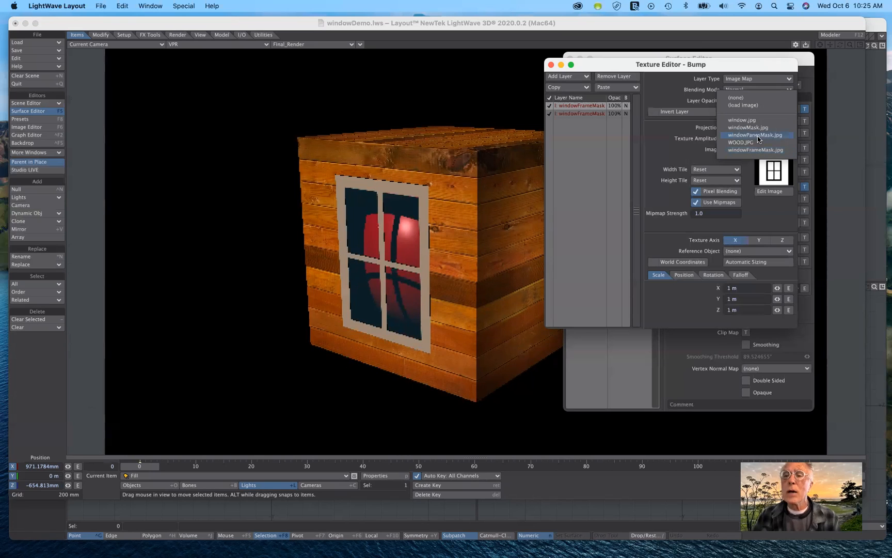
{"action": "left_click", "coordinate": [757, 135]}
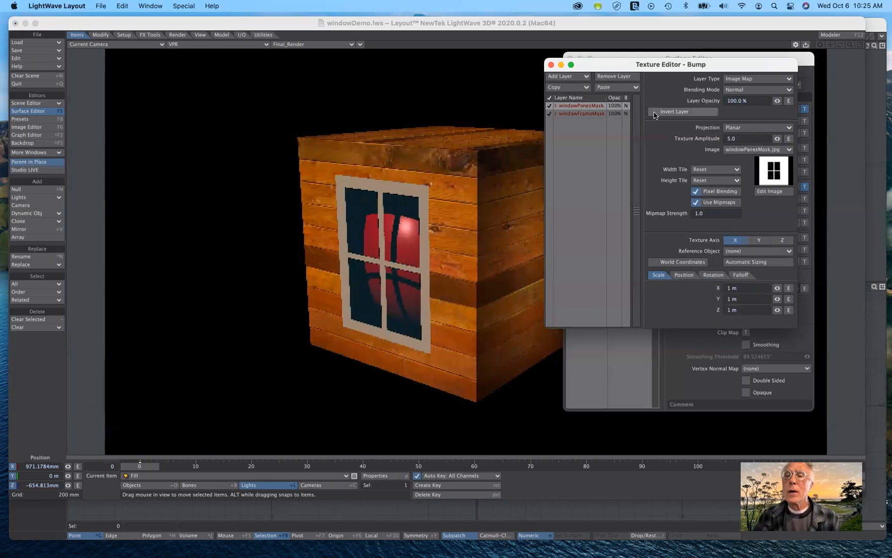
{"action": "left_click", "coordinate": [671, 112]}
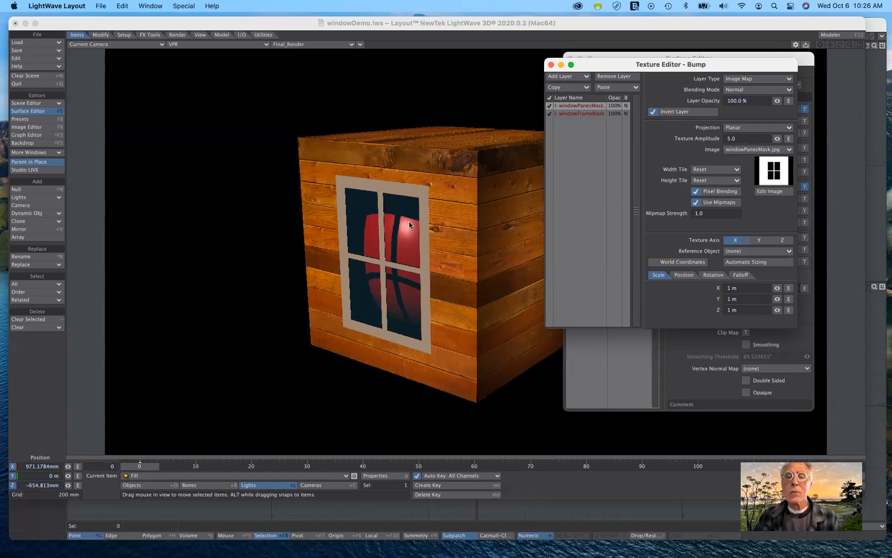
- Disable the windowPanesMask.jpg Bump layer and add a copy of the windowFrameMask.jpg layer to the layer list
{"action": "left_click", "coordinate": [550, 106]}
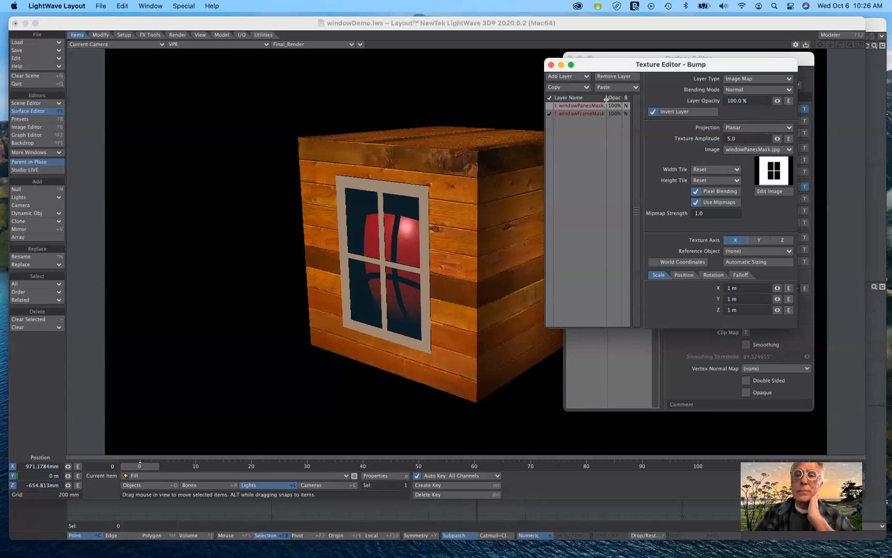
{"action": "left_click", "coordinate": [582, 89]}
{"action": "left_click", "coordinate": [602, 89]}
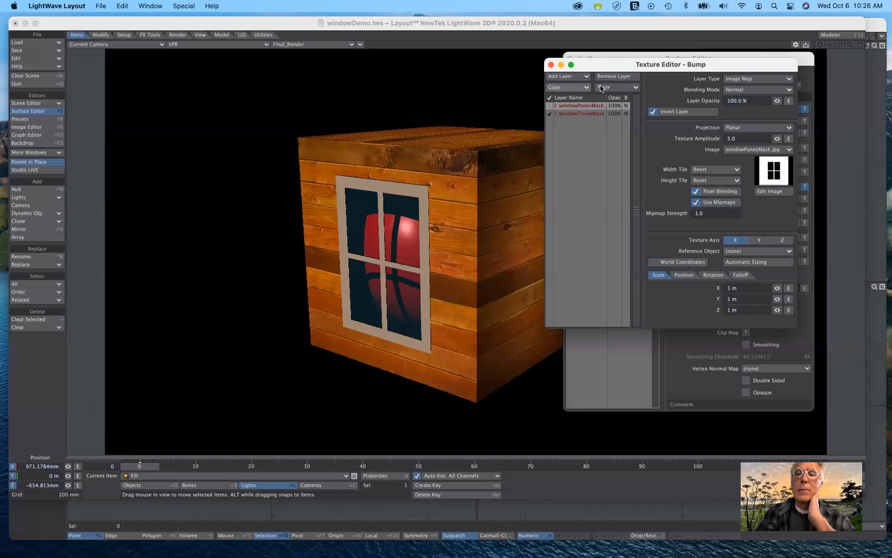
{"action": "left_click", "coordinate": [592, 116]}
{"action": "left_click", "coordinate": [575, 88]}
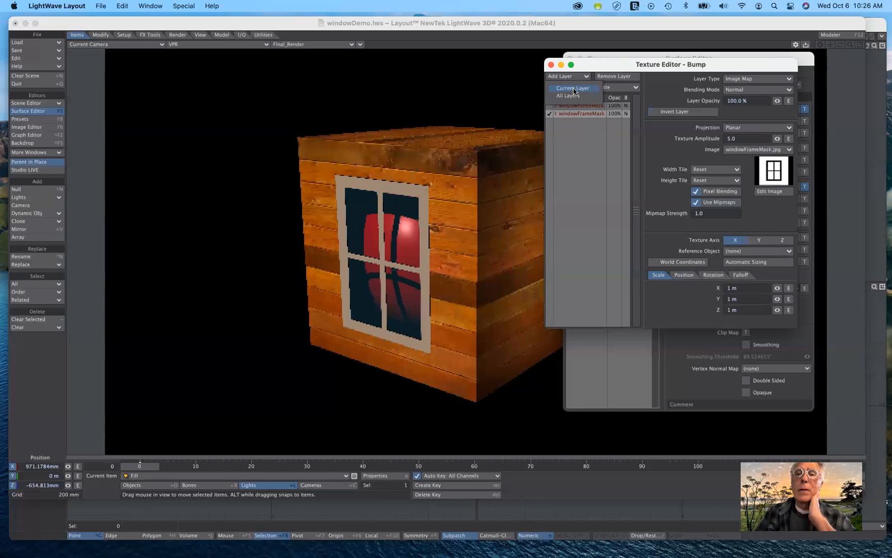
{"action": "left_click", "coordinate": [573, 88]}
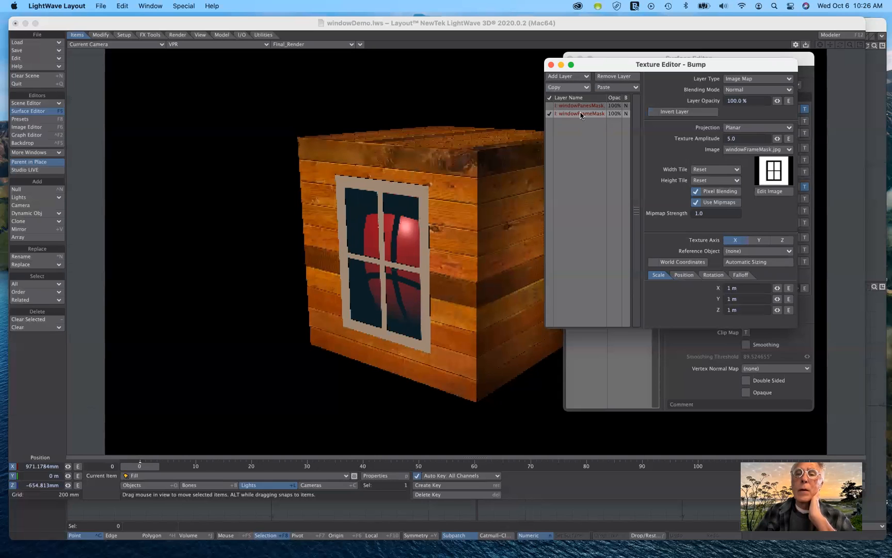
{"action": "left_click", "coordinate": [598, 89]}
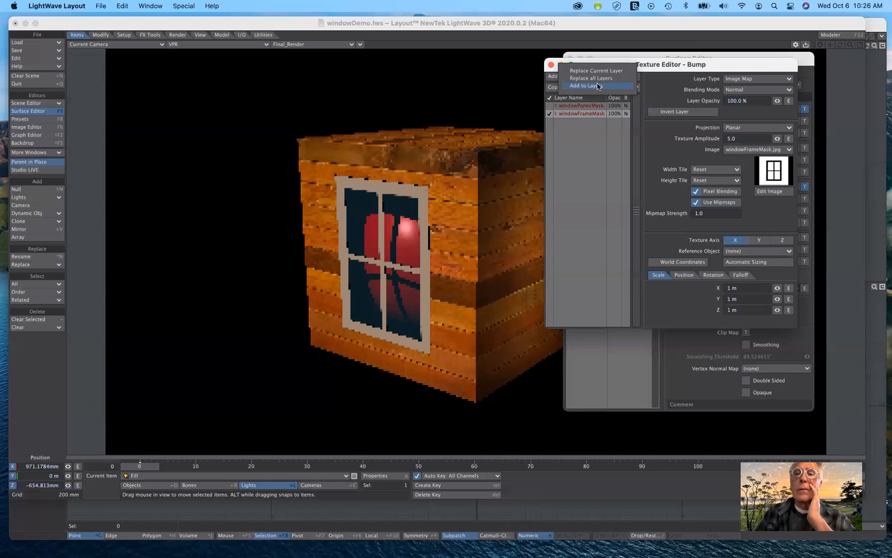
{"action": "left_click", "coordinate": [598, 85]}
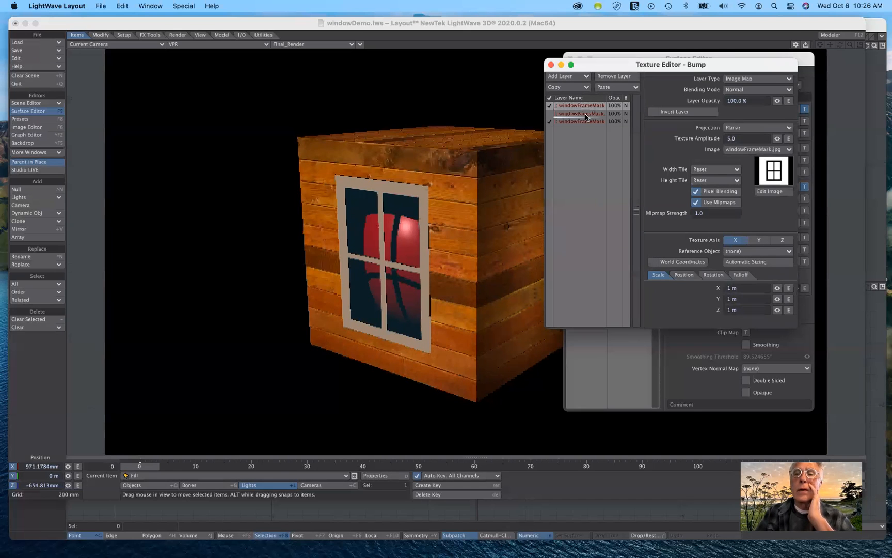
- Re-enable the windowPanesMask.jpg layer and arrange it between the two windowFrameMask.jpg Bump layers
{"action": "left_click_drag", "start_coordinate": [586, 117], "coordinate": [586, 101]}
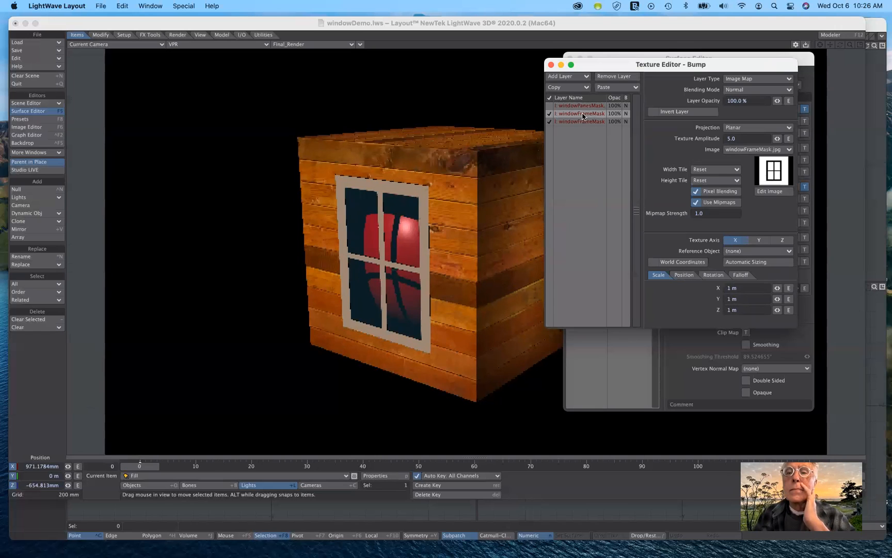
{"action": "mouse_move", "coordinate": [582, 114]}
{"action": "left_mouse_down"}
{"action": "mouse_move", "coordinate": [581, 103]}
{"action": "mouse_move", "coordinate": [582, 114]}
{"action": "left_mouse_up"}
{"action": "left_click", "coordinate": [582, 115]}
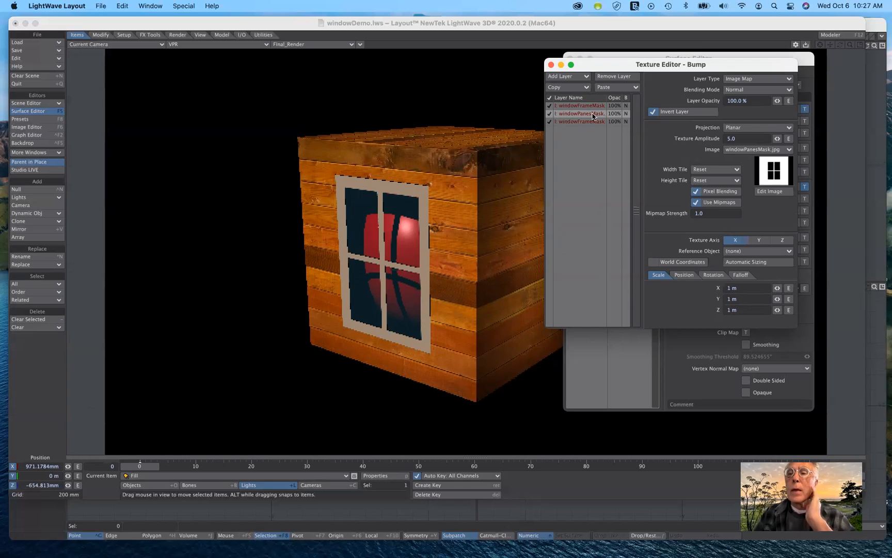
- Change the uppermost windowFrameMask.jpg layer to a Turbulence Procedural Texture, place it below windowPanesMask.jpg, and select that mask layer
{"action": "left_click", "coordinate": [752, 79]}
{"action": "left_click", "coordinate": [749, 85]}
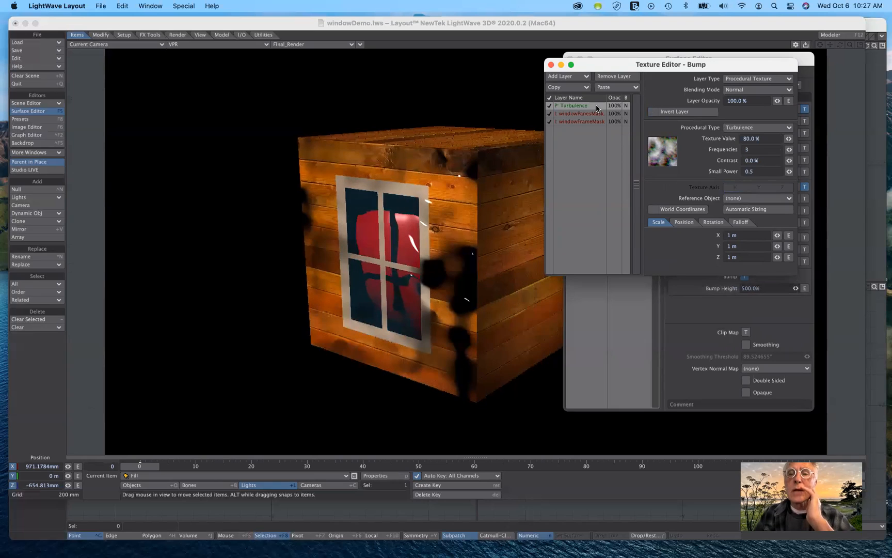
{"action": "left_click_drag", "start_coordinate": [597, 108], "coordinate": [592, 116]}
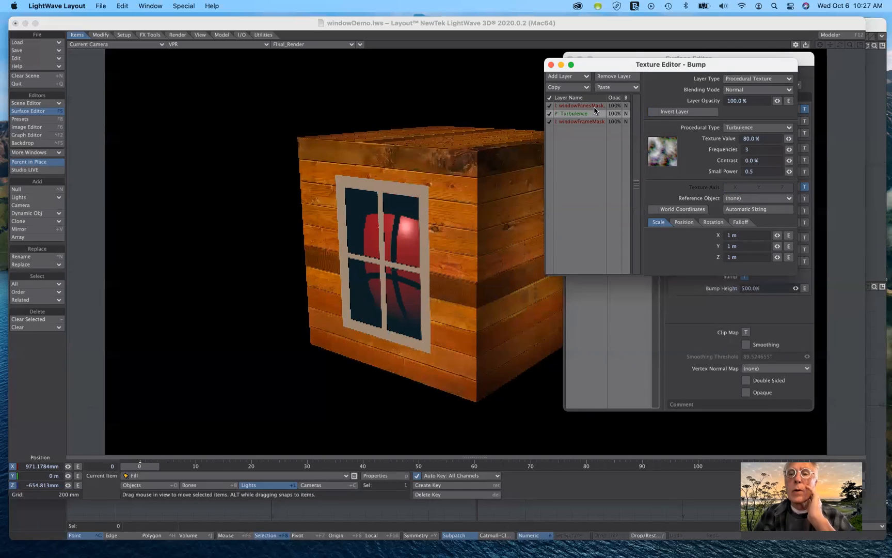
{"action": "left_click", "coordinate": [594, 108]}
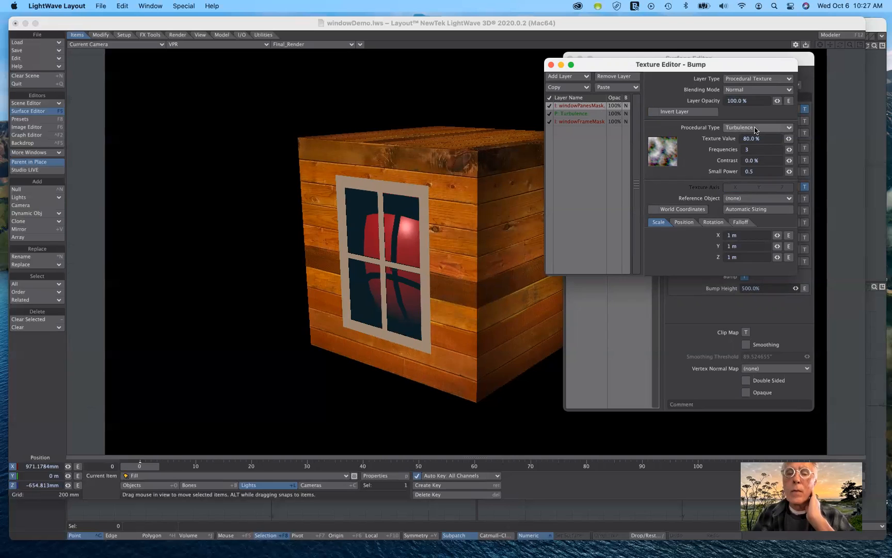
{"action": "left_click", "coordinate": [579, 113]}
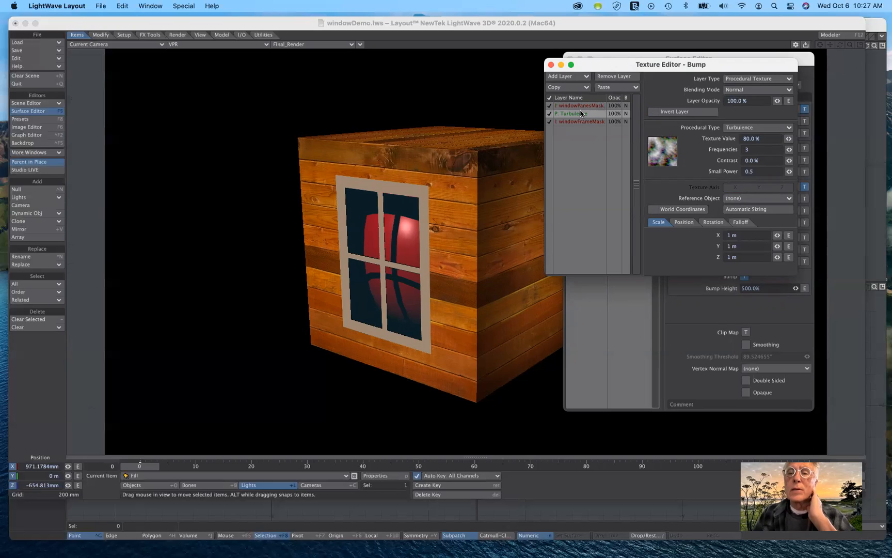
{"action": "left_click", "coordinate": [587, 106]}
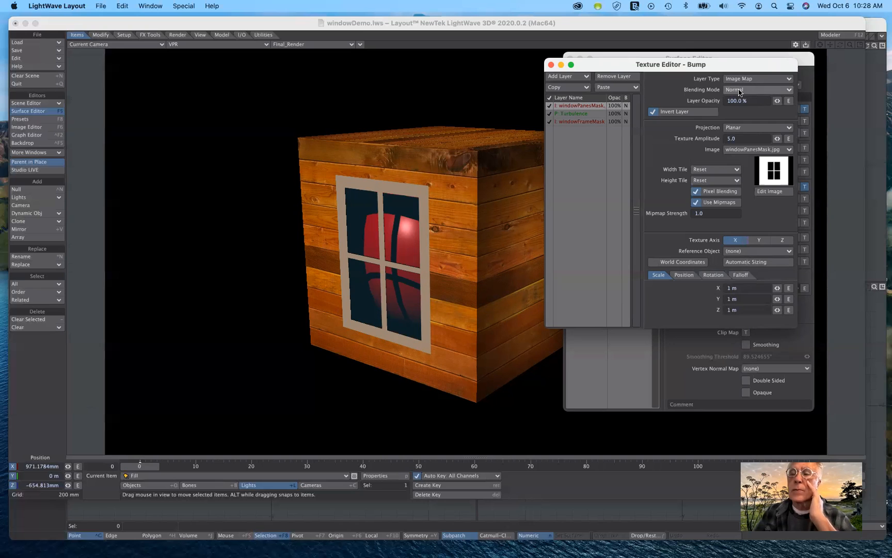
- Set the windowPanesMask.jpg Bump layer's blending mode to Alpha and its Texture Amplitude to 1.0
{"action": "left_click", "coordinate": [740, 92]}
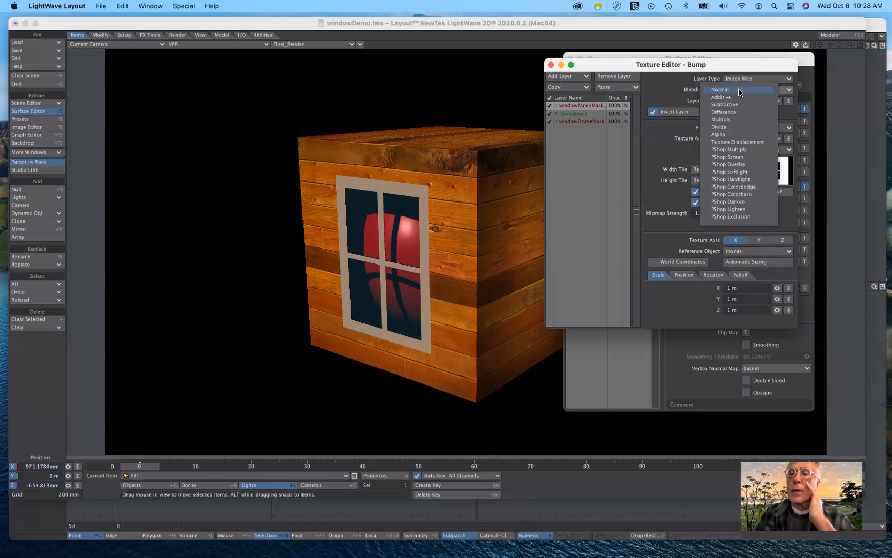
{"action": "left_click", "coordinate": [735, 135]}
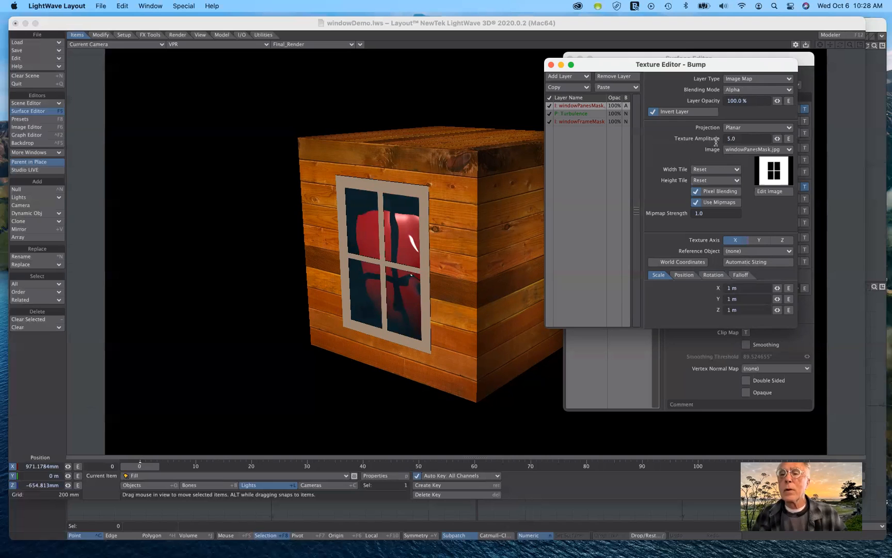
{"action": "left_click", "coordinate": [732, 139]}
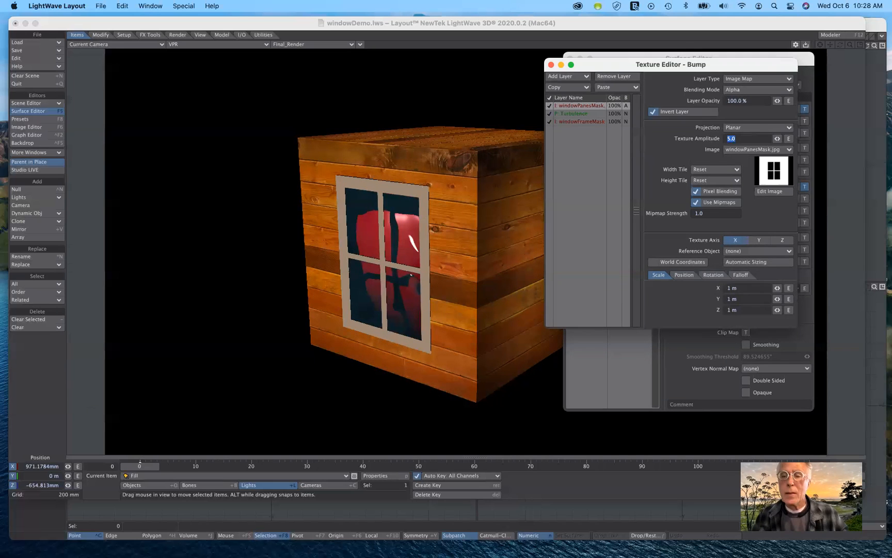
{"action": "type", "text": "1"}
{"action": "key", "text": "Tab"}
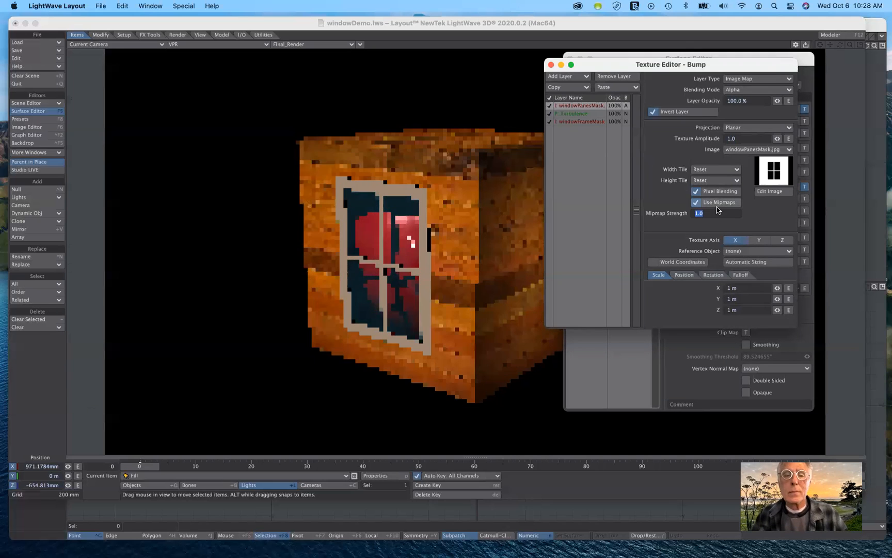
- Set the windowPanesMask.jpg Bump layer's scale to 200 mm on X, Y and Z
{"action": "left_click", "coordinate": [746, 286]}
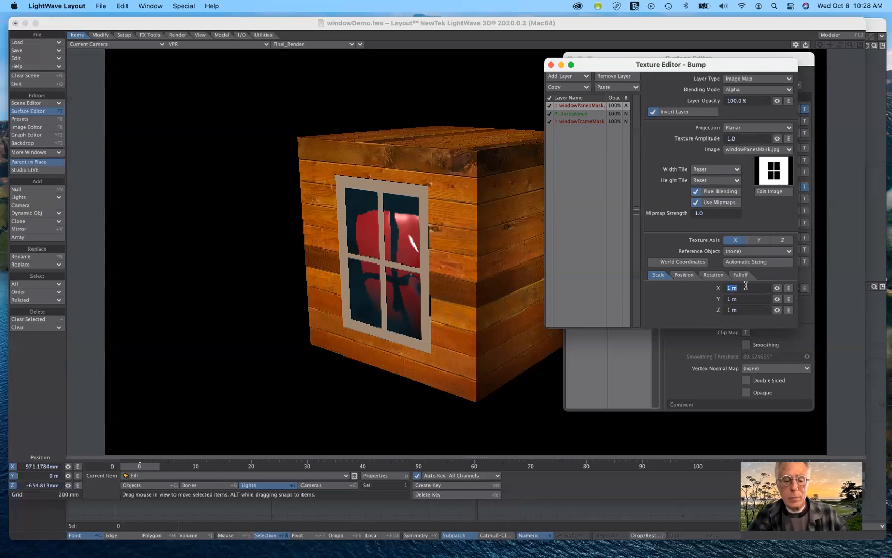
{"action": "type", "text": "200"}
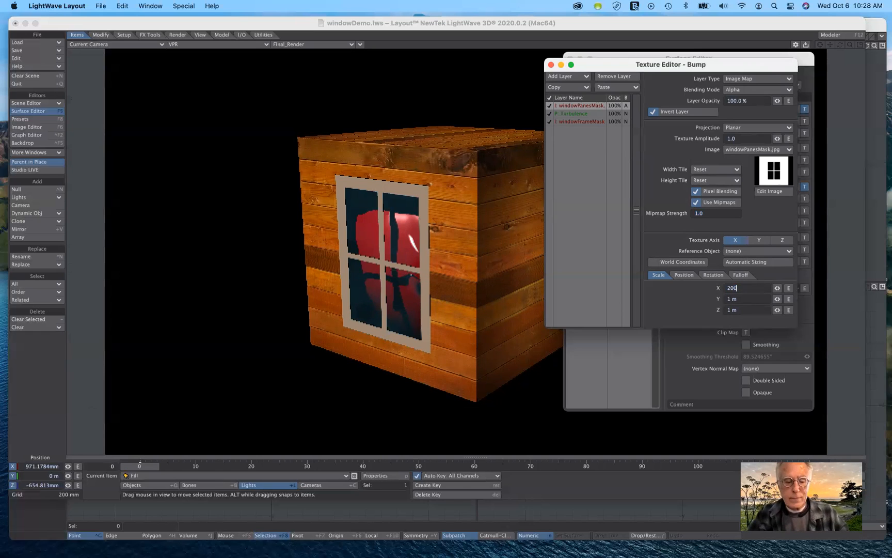
{"action": "type", "text": "mm"}
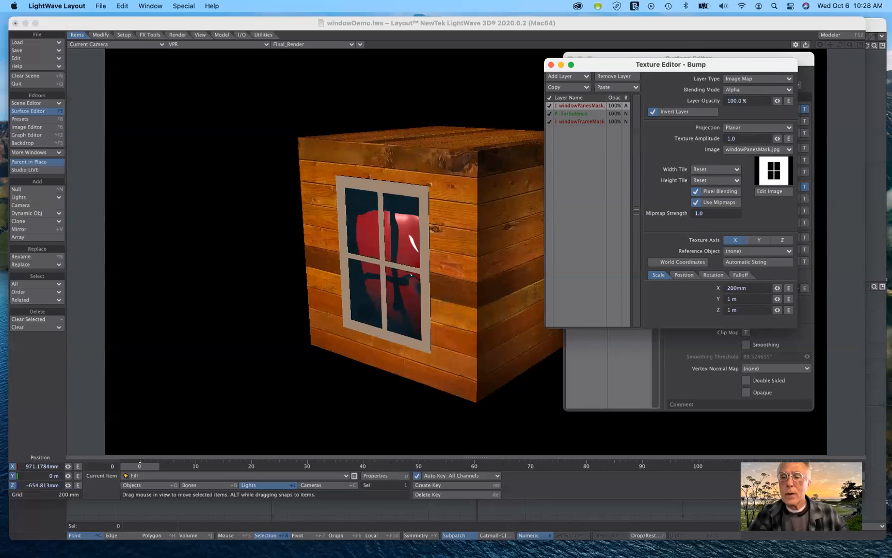
{"action": "key", "text": "Tab"}
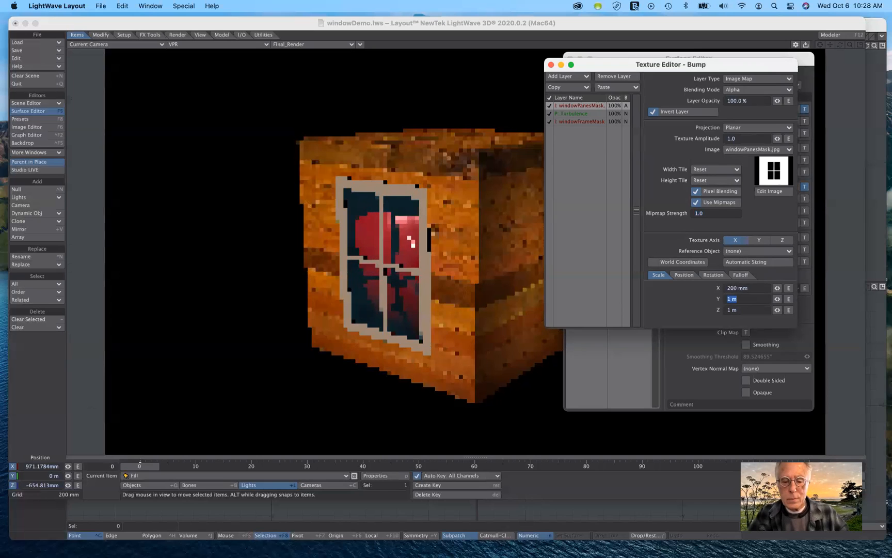
{"action": "type", "text": "200"}
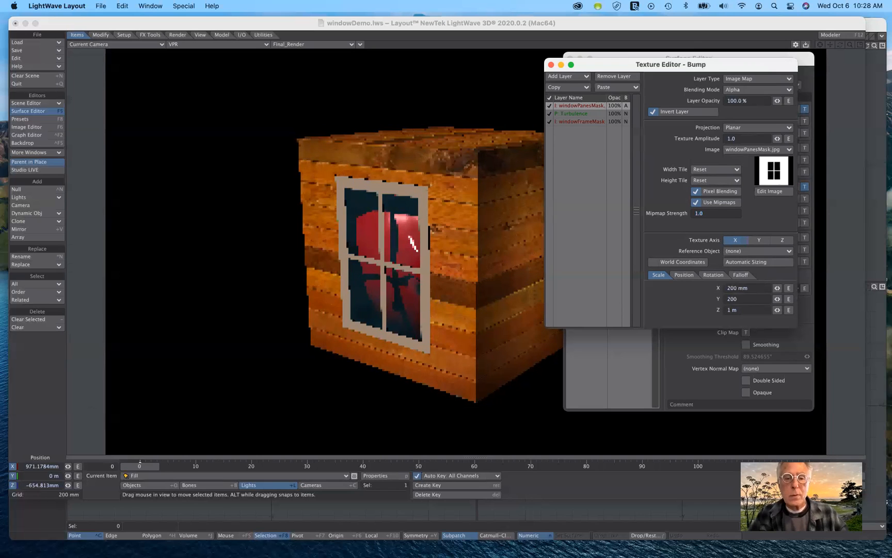
{"action": "type", "text": "mm"}
{"action": "key", "text": "Tab"}
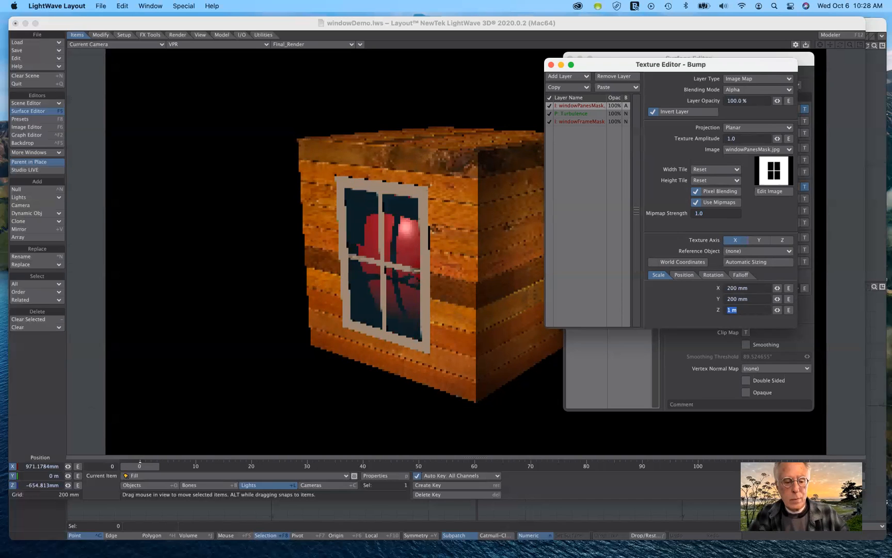
{"action": "type", "text": "200"}
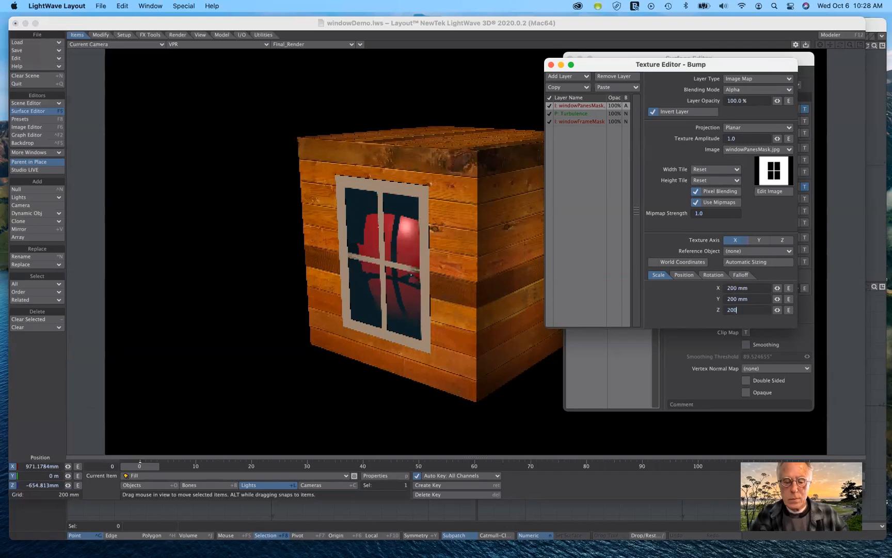
{"action": "type", "text": "m"}
{"action": "type", "text": "m"}
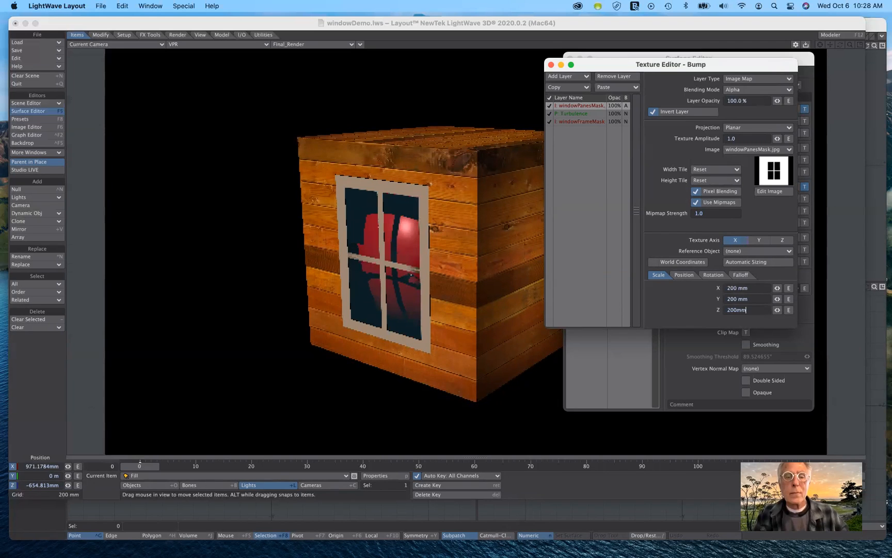
{"action": "key", "text": "Tab"}
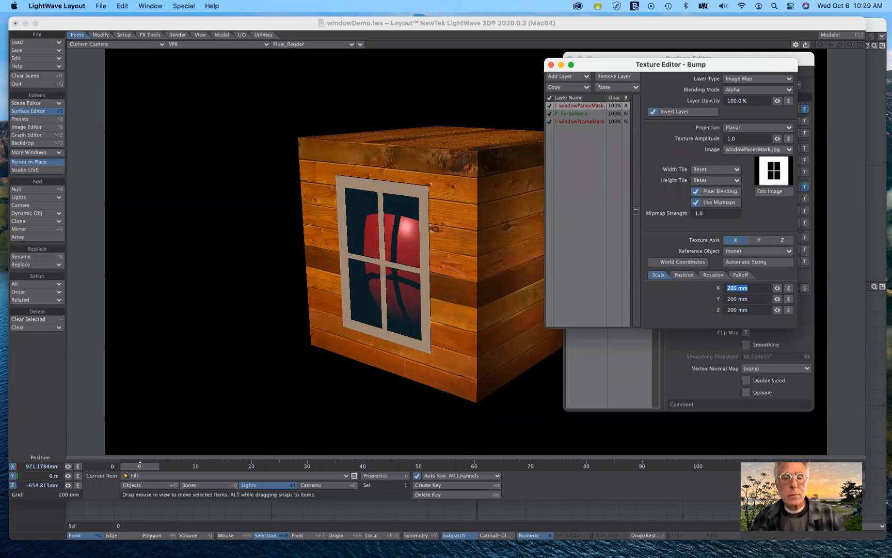
- Restore the windowPanesMask.jpg Bump layer's scale to 1 m on X, Y and Z
{"action": "type", "text": "1"}
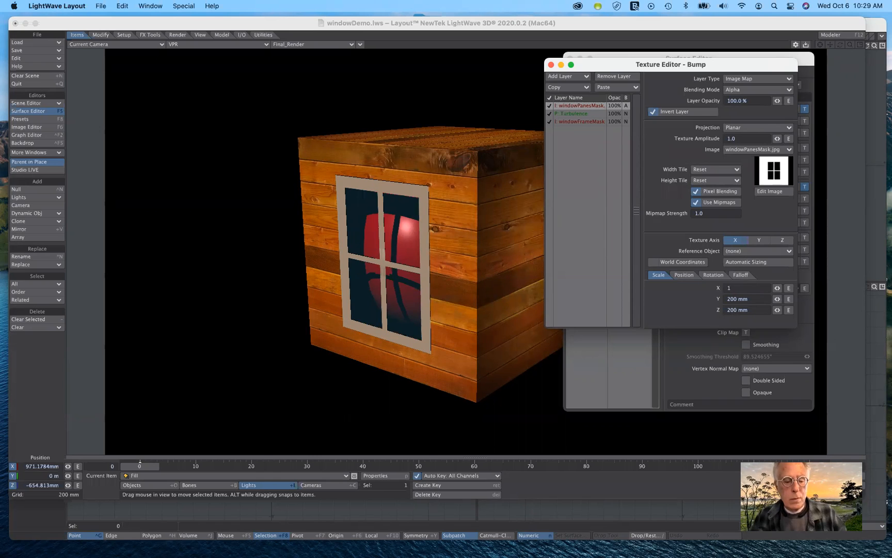
{"action": "key", "text": "Tab"}
{"action": "type", "text": "1"}
{"action": "key", "text": "Tab"}
{"action": "type", "text": "1"}
{"action": "key", "text": "Tab"}
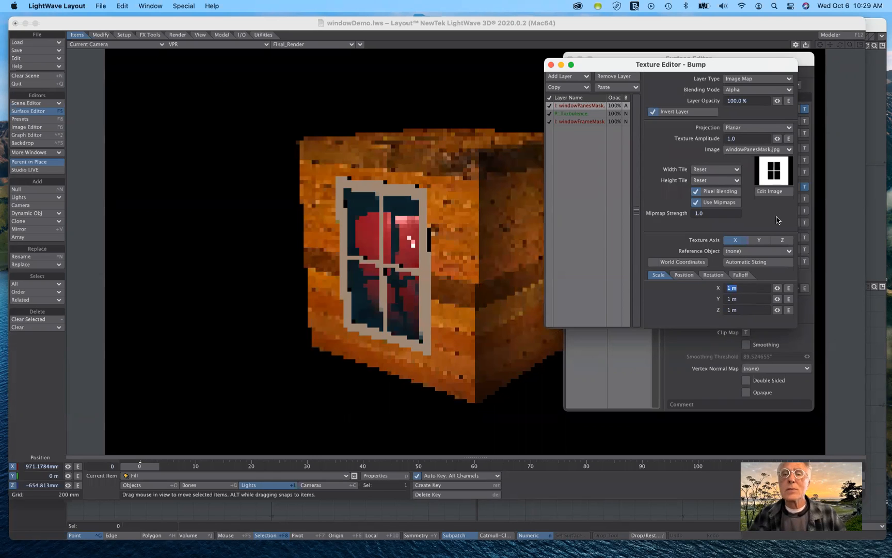
- Set the Turbulence Bump layer's scale to 200 mm on X, Y and Z
{"action": "left_click", "coordinate": [569, 114]}
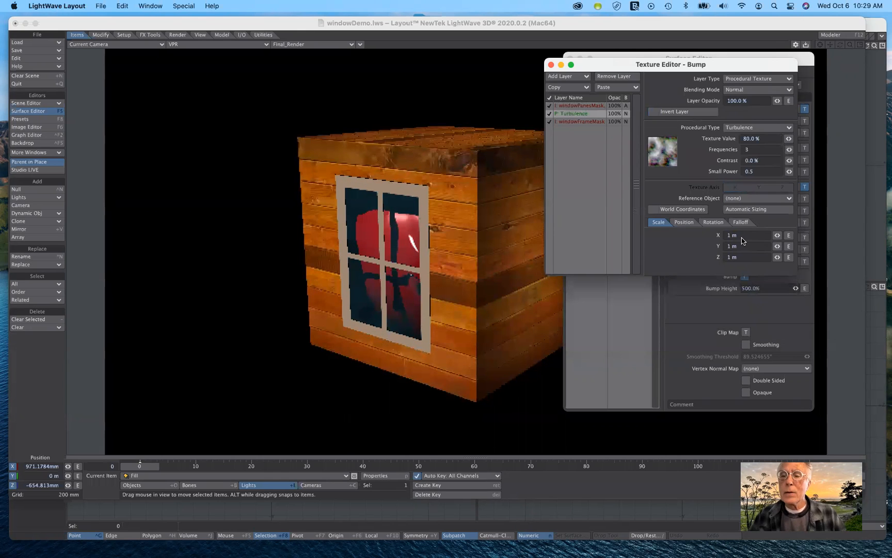
{"action": "left_click_drag", "start_coordinate": [742, 236], "coordinate": [716, 238]}
{"action": "type", "text": "2"}
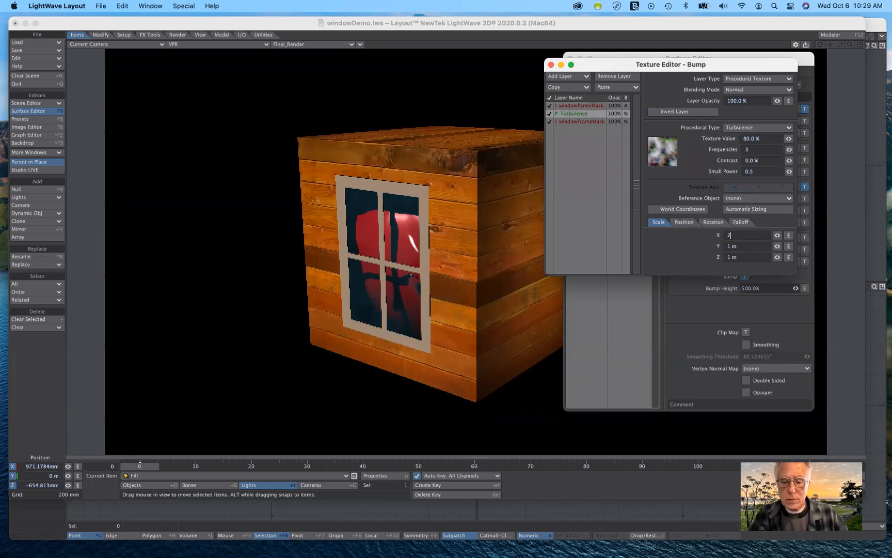
{"action": "type", "text": "00mm"}
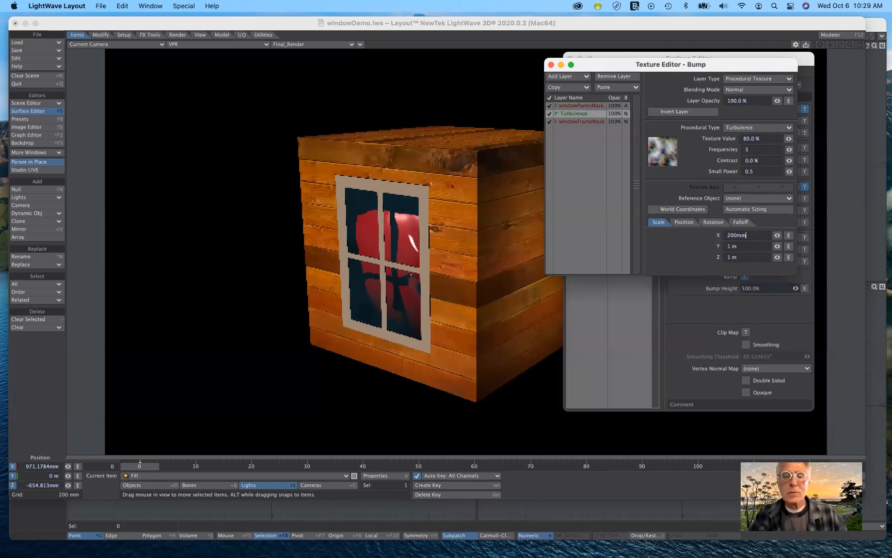
{"action": "key", "text": "Return"}
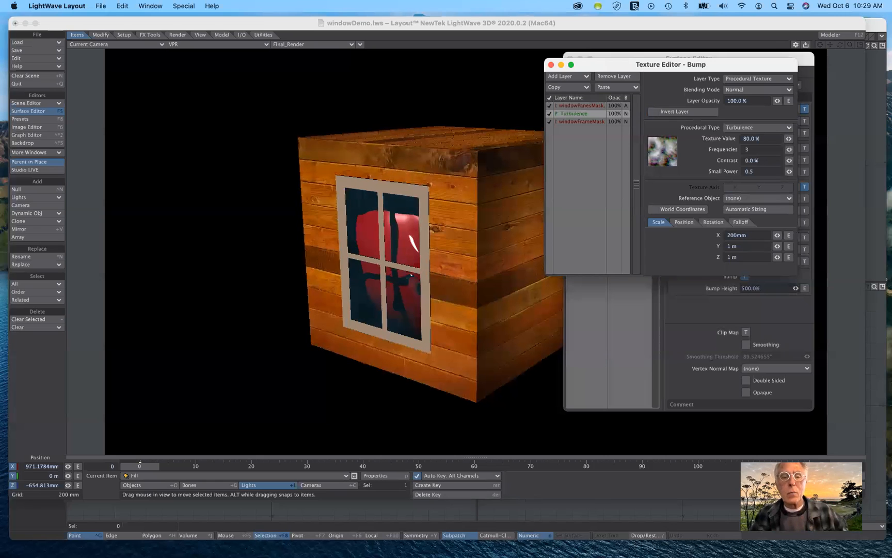
{"action": "key", "text": "Tab"}
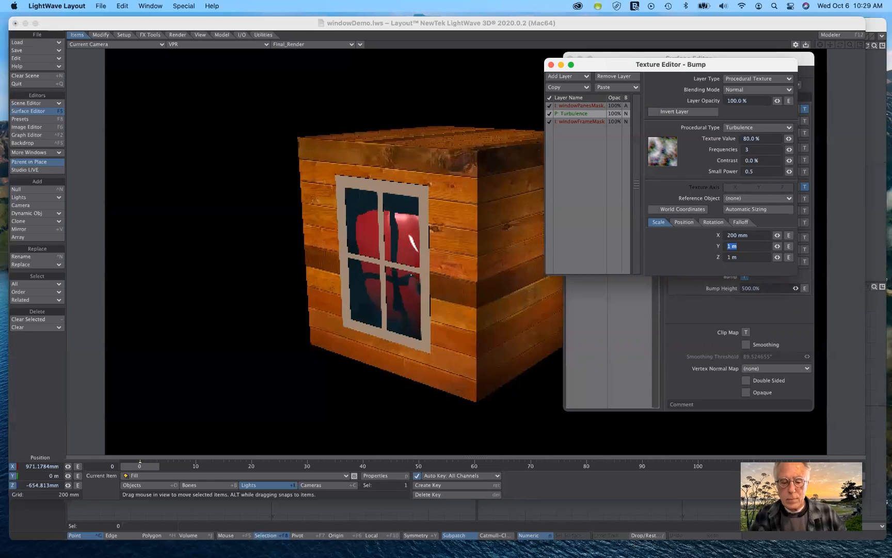
{"action": "type", "text": "200mm"}
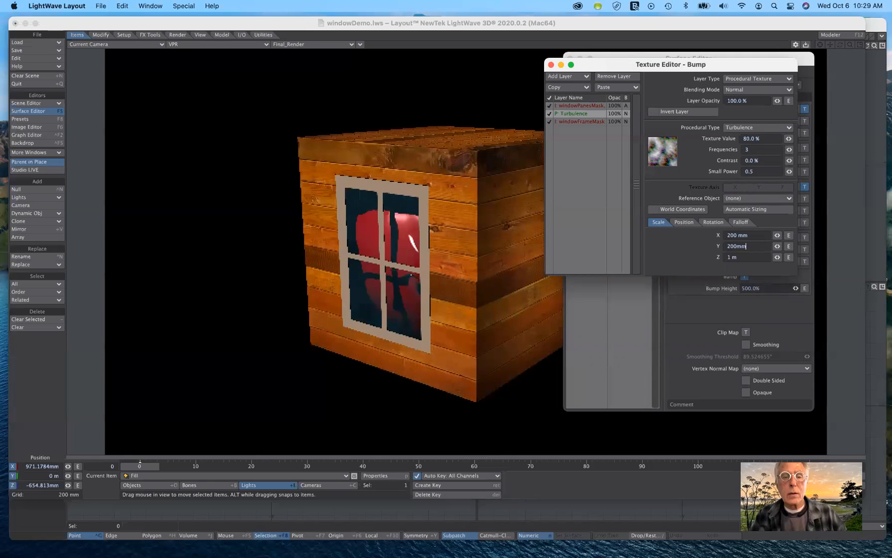
{"action": "key", "text": "Tab"}
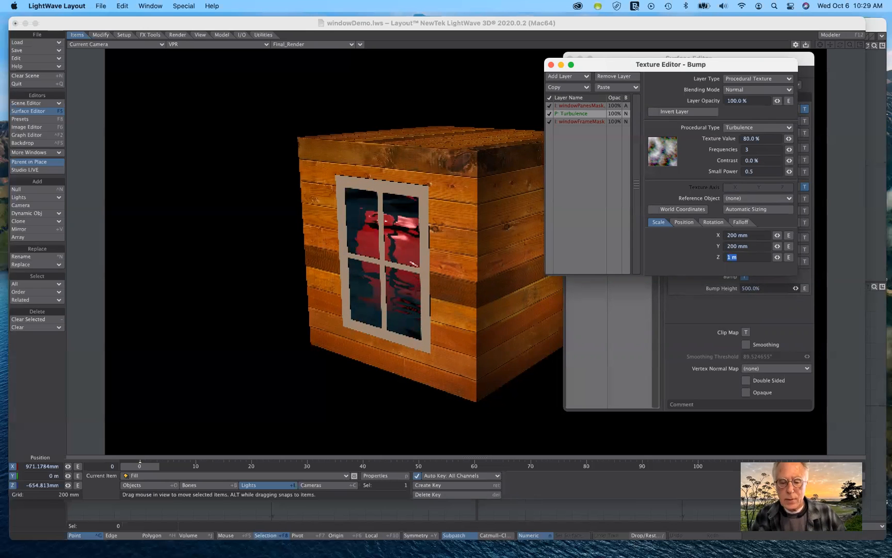
{"action": "type", "text": "200 "}
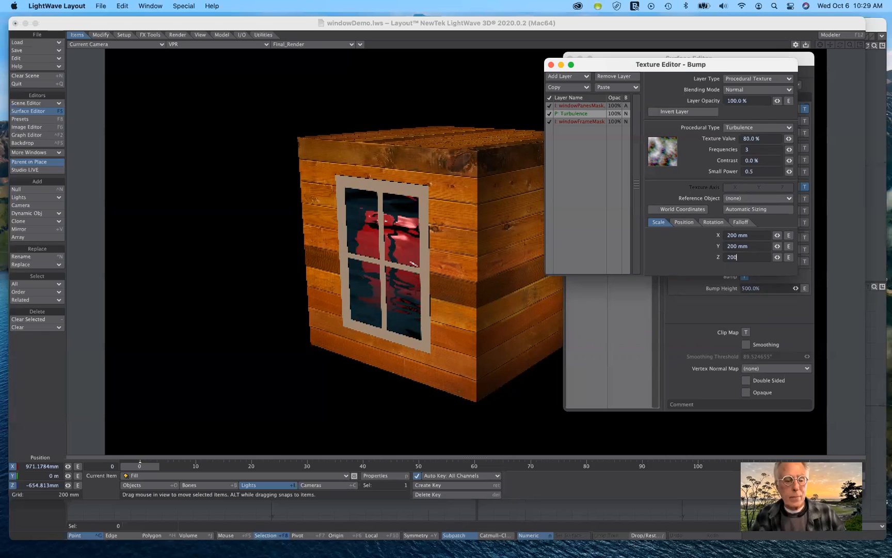
{"action": "type", "text": "mm"}
{"action": "key", "text": "Tab"}
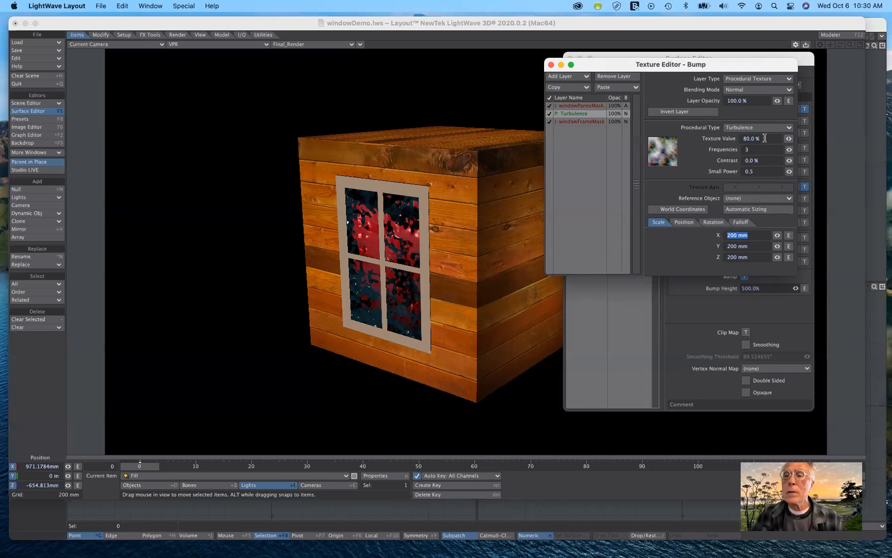
- Set the Turbulence Bump layer's Texture Value to 20%
{"action": "left_click", "coordinate": [734, 143]}
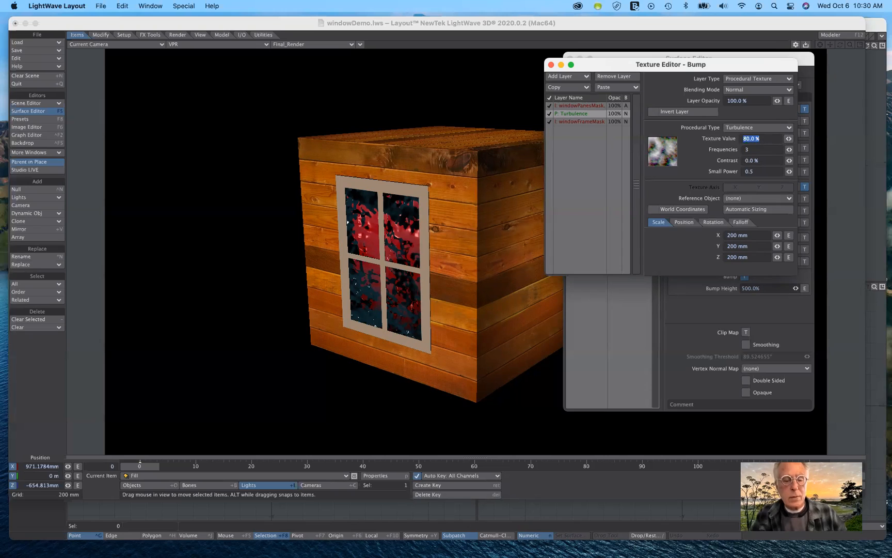
{"action": "type", "text": "20"}
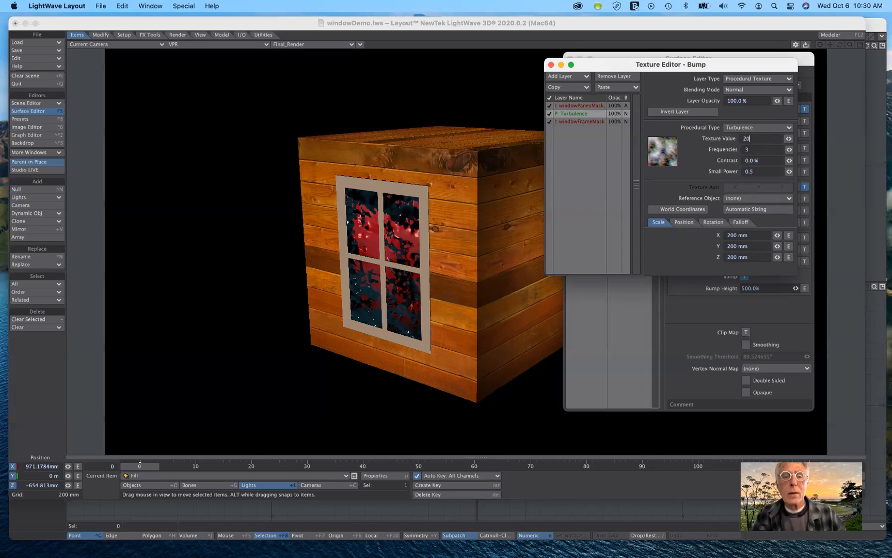
{"action": "key", "text": "Return"}
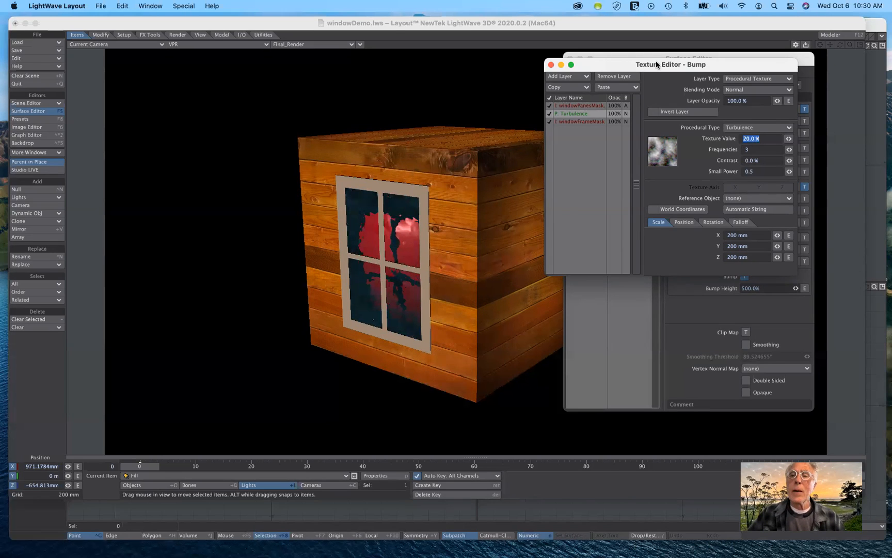
- Close the Bump texture editor and open the window surface's Reflection texture for editing
{"action": "left_click_drag", "start_coordinate": [647, 67], "coordinate": [639, 168]}
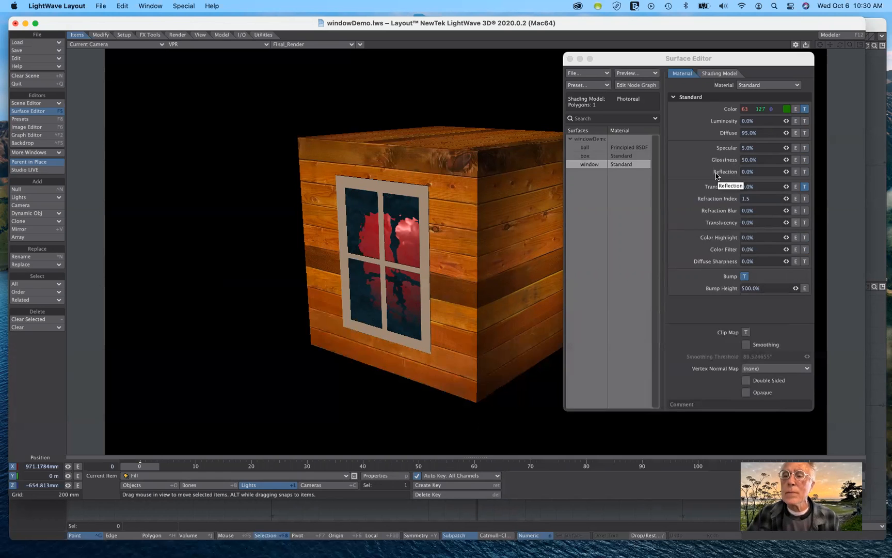
{"action": "left_click", "coordinate": [806, 172]}
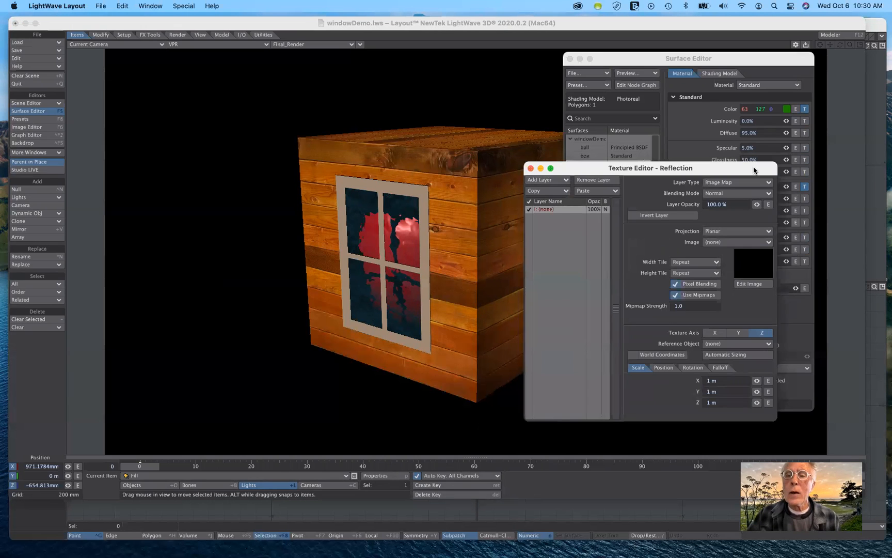
{"action": "left_click_drag", "start_coordinate": [755, 163], "coordinate": [765, 106]}
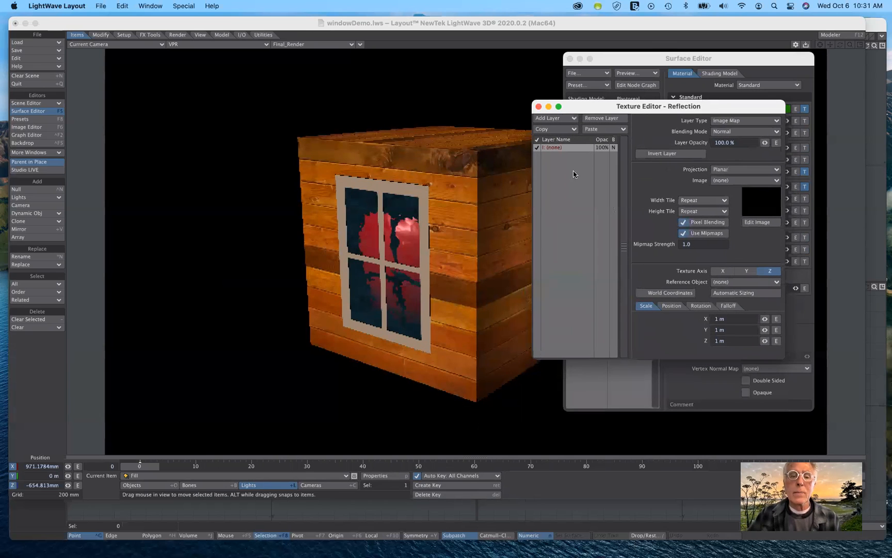
- Try copying the current Reflection layer and pasting it to replace all layers
{"action": "left_click", "coordinate": [566, 131]}
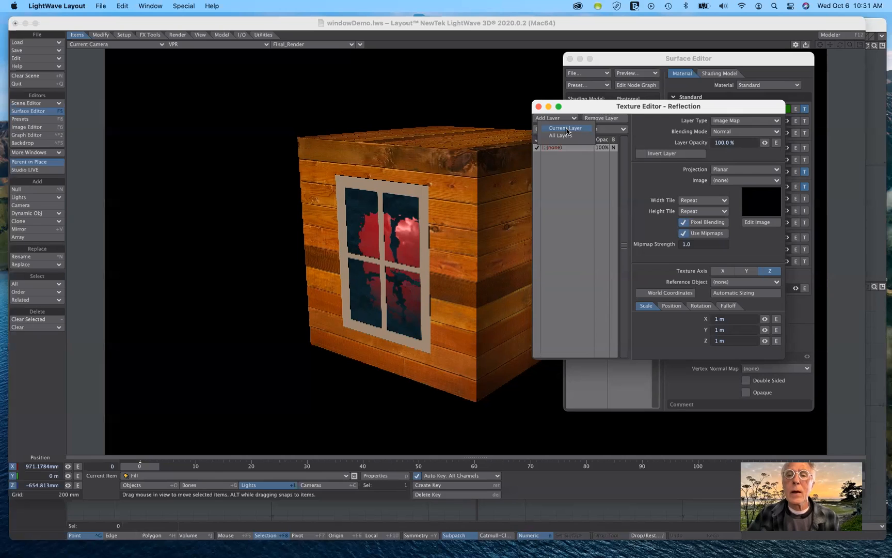
{"action": "left_click", "coordinate": [566, 128]}
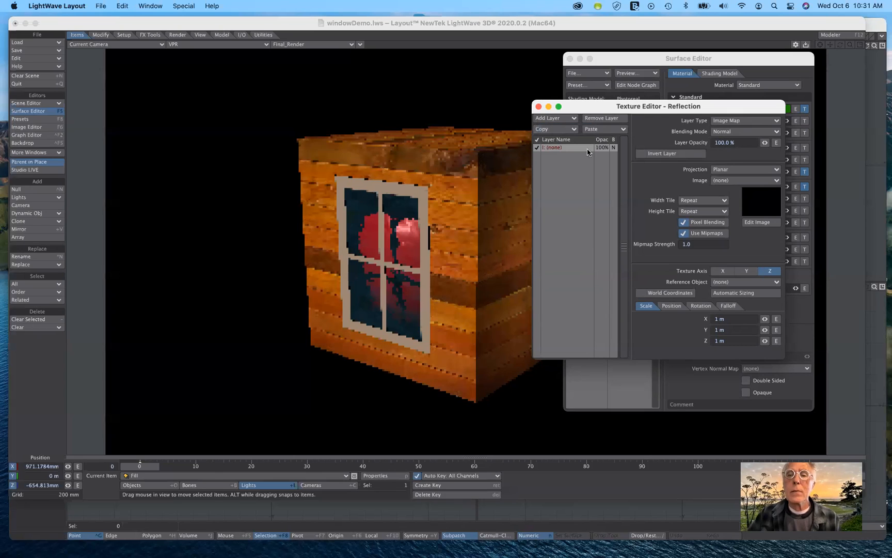
{"action": "left_click", "coordinate": [601, 130]}
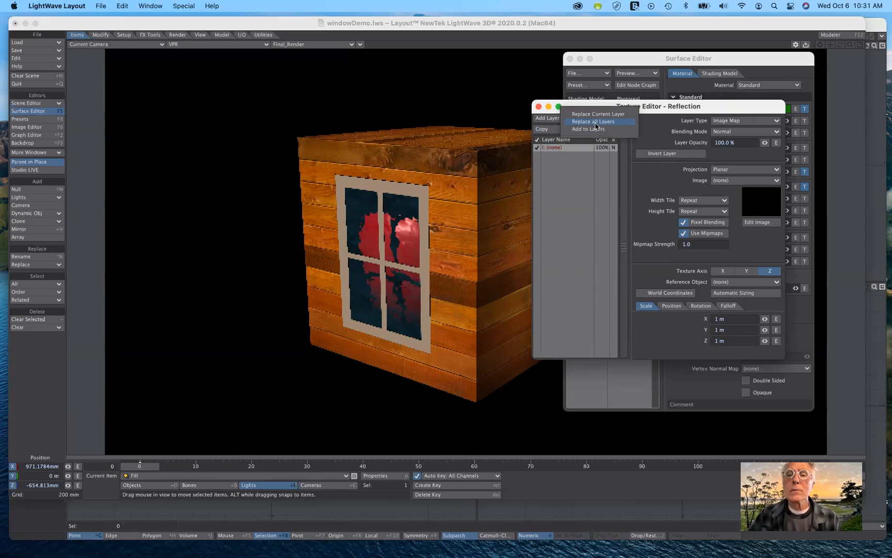
{"action": "left_click", "coordinate": [596, 125]}
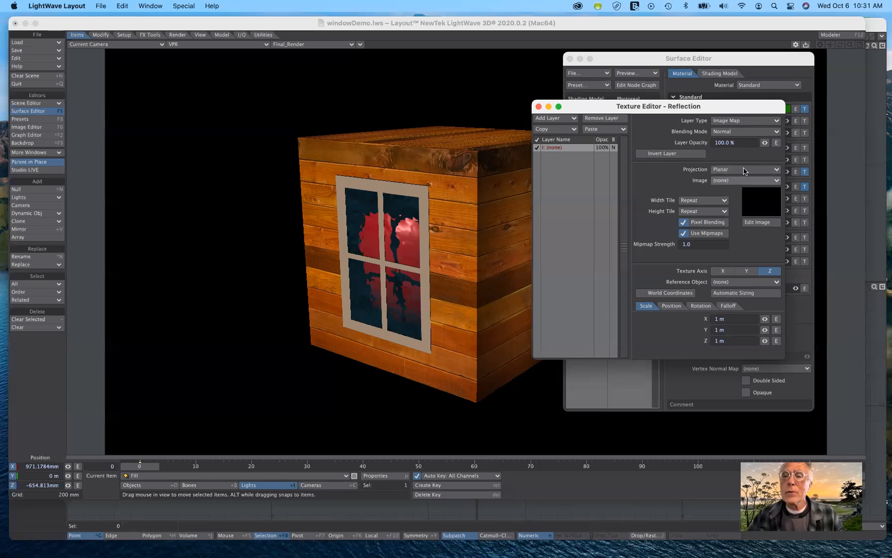
- Use windowPanesMask.jpg as the Reflection layer's image, invert the layer and move its texture editor clear of the window surface
{"action": "left_click", "coordinate": [737, 184]}
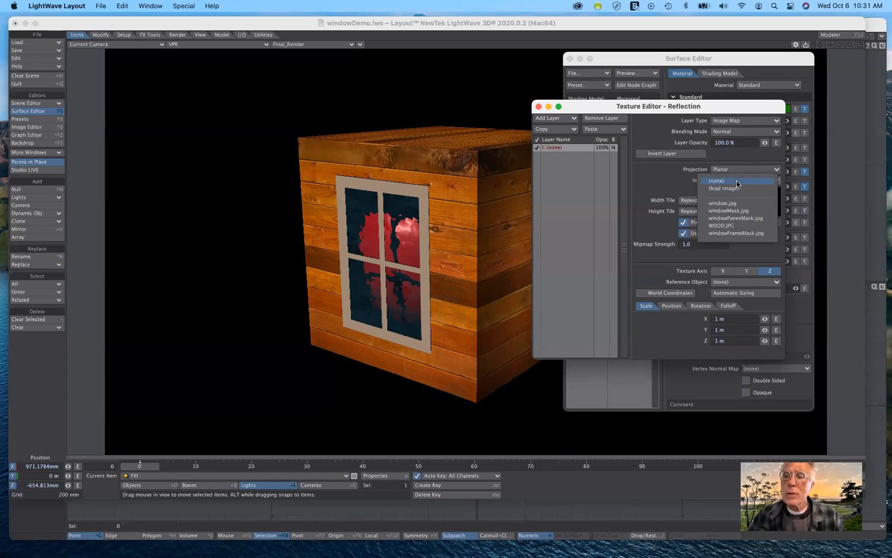
{"action": "left_click", "coordinate": [740, 219]}
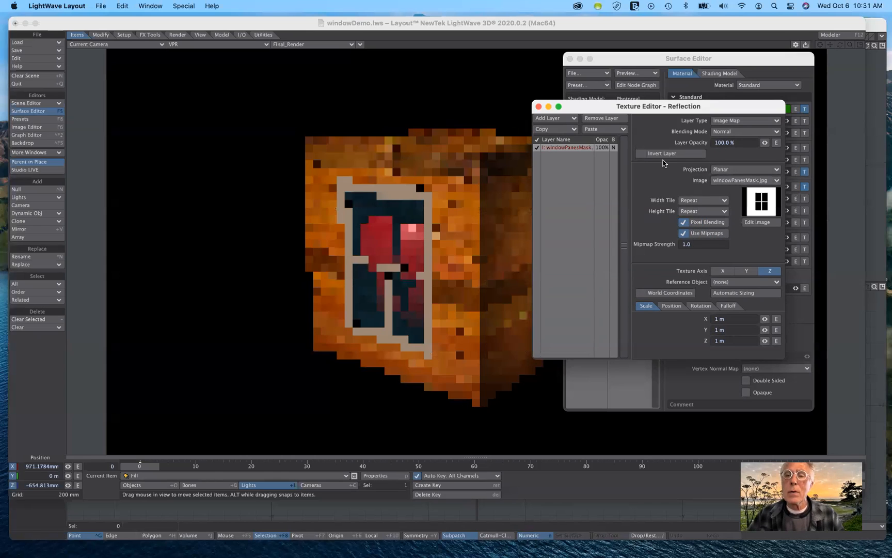
{"action": "left_click", "coordinate": [642, 153]}
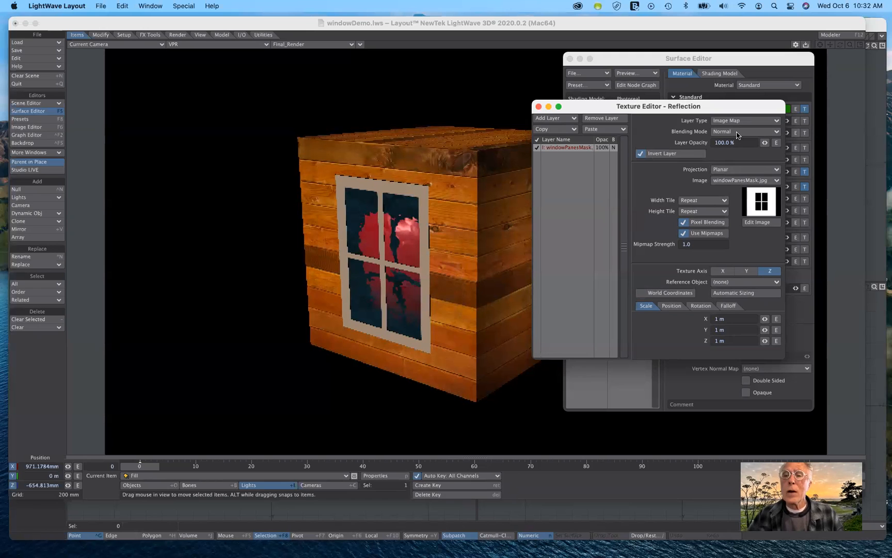
{"action": "mouse_move", "coordinate": [745, 106]}
{"action": "left_mouse_down"}
{"action": "mouse_move", "coordinate": [734, 251]}
{"action": "mouse_move", "coordinate": [745, 216]}
{"action": "mouse_move", "coordinate": [746, 98]}
{"action": "left_mouse_up"}
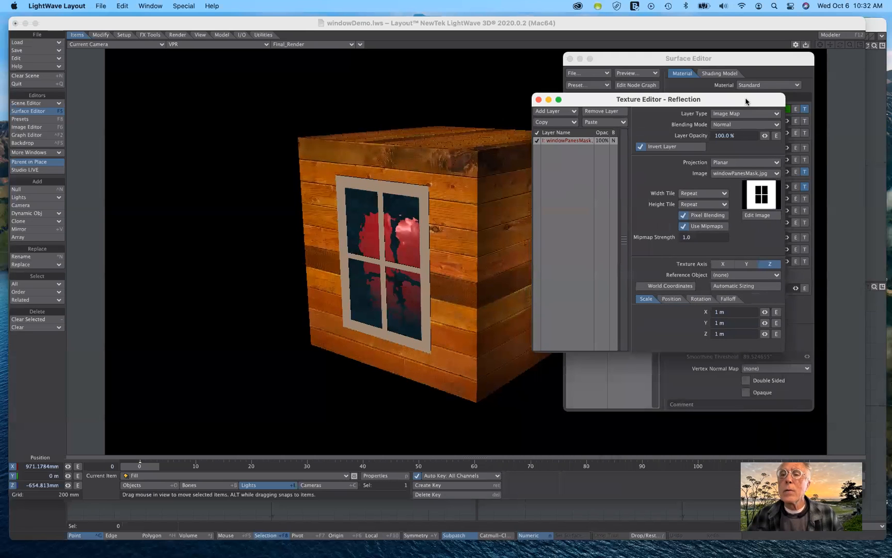
{"action": "left_click_drag", "start_coordinate": [745, 99], "coordinate": [612, 156]}
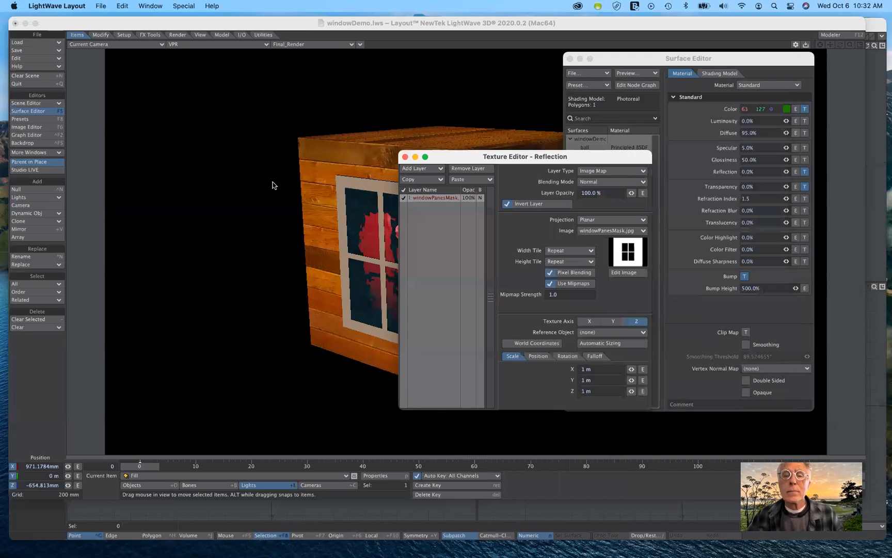
{"action": "left_click_drag", "start_coordinate": [355, 166], "coordinate": [272, 182]}
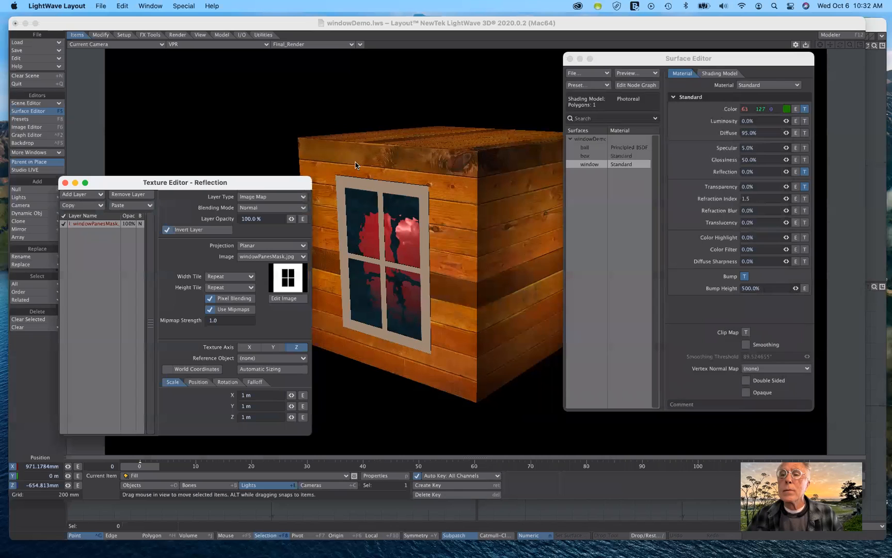
- Turn off Glossy Reflections in the window surface's shading model and set its Reflection Options to Spherical Map Only
{"action": "left_click", "coordinate": [726, 74]}
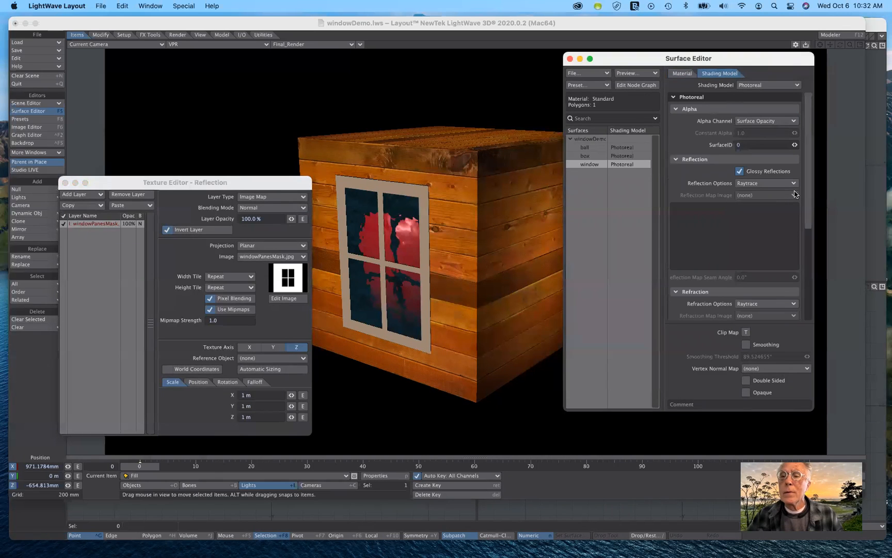
{"action": "left_click", "coordinate": [740, 173]}
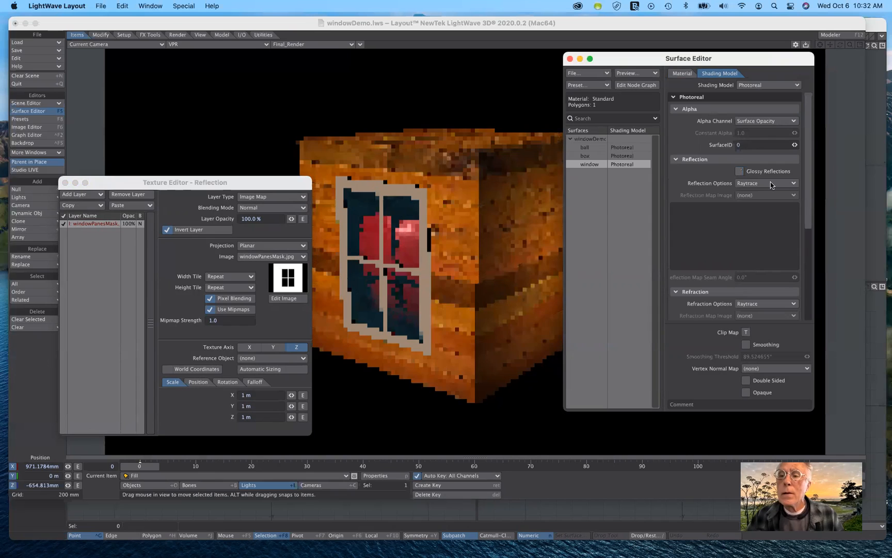
{"action": "left_click", "coordinate": [771, 183]}
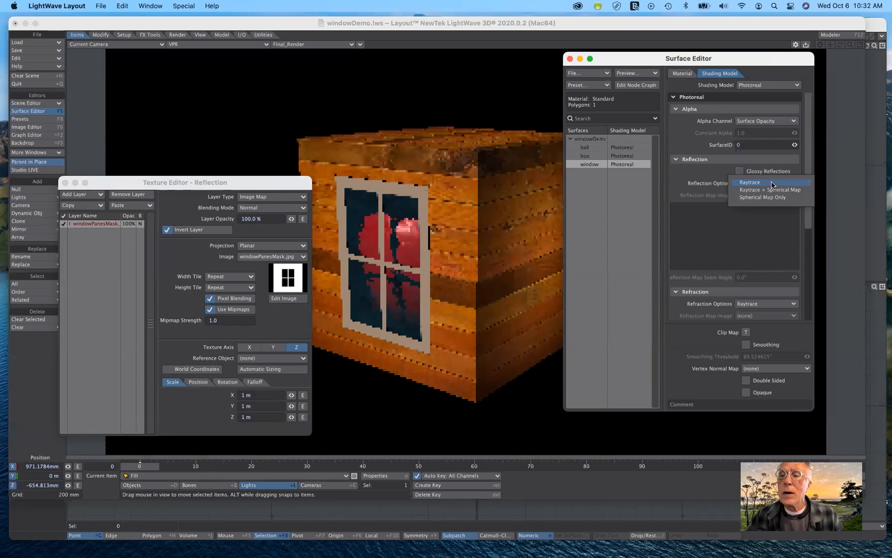
{"action": "left_click", "coordinate": [763, 207]}
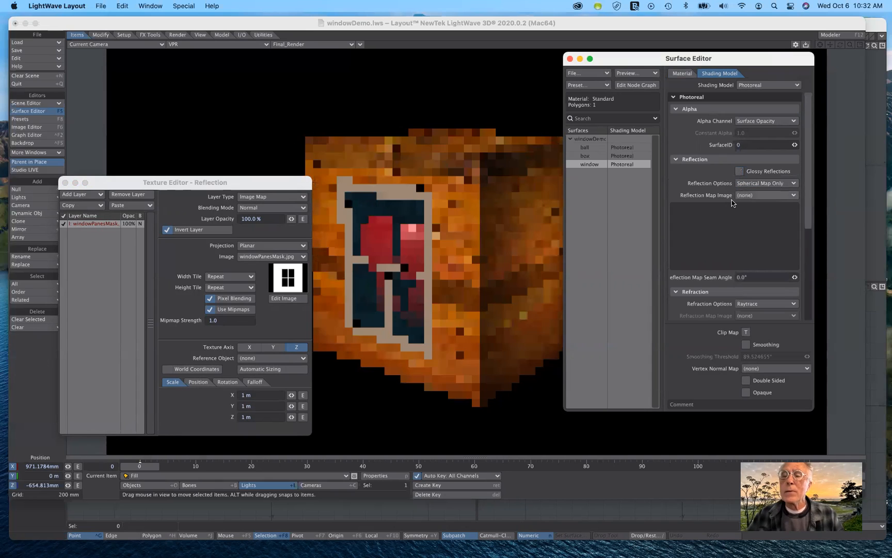
{"action": "left_click", "coordinate": [763, 183]}
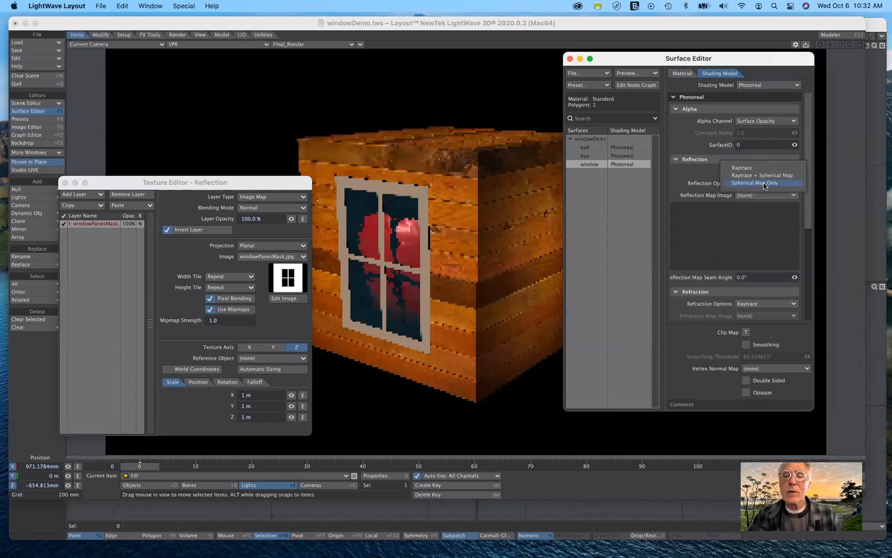
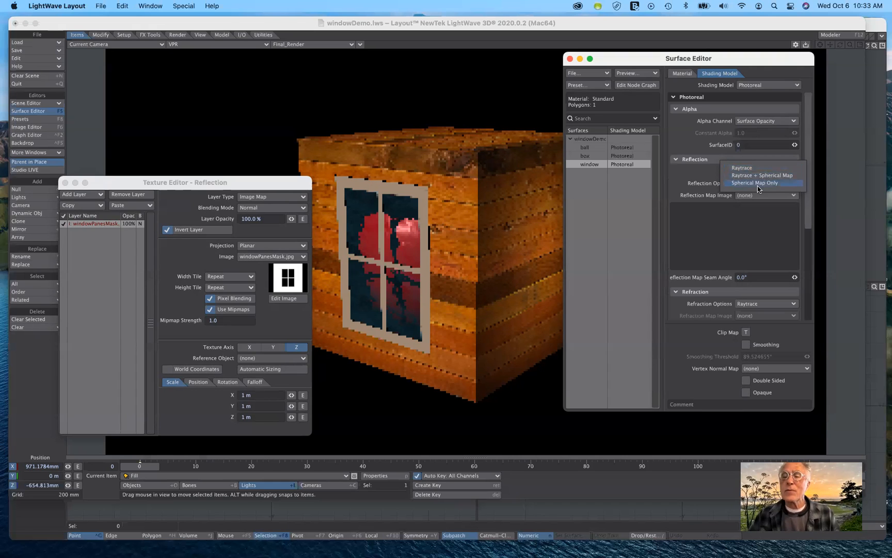
{"action": "left_click", "coordinate": [758, 184]}
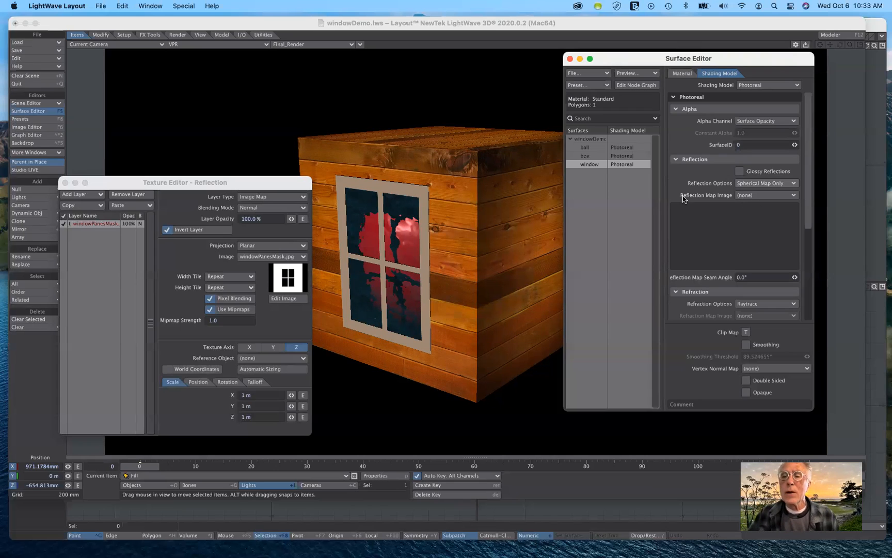
- Load Sandbar.tga from the images folder as the window surface's Reflection Map Image
{"action": "left_click", "coordinate": [771, 196]}
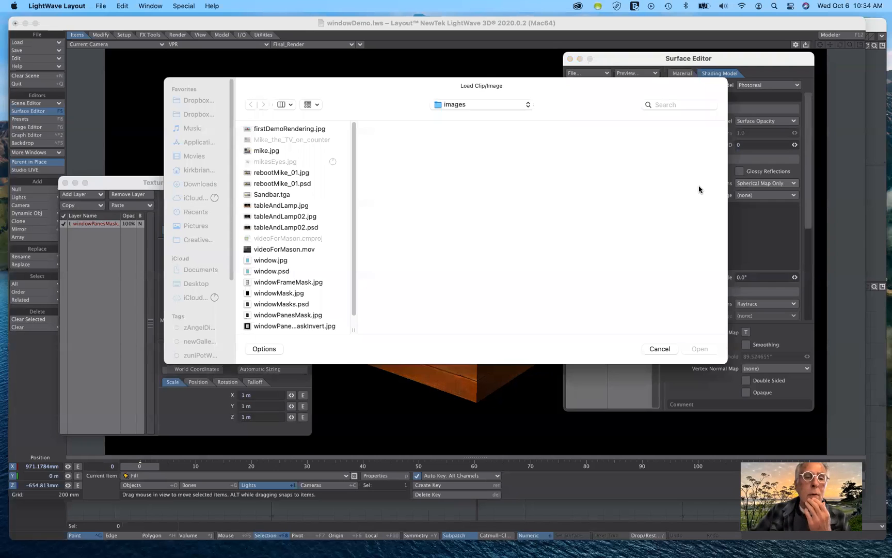
{"action": "left_click", "coordinate": [274, 196]}
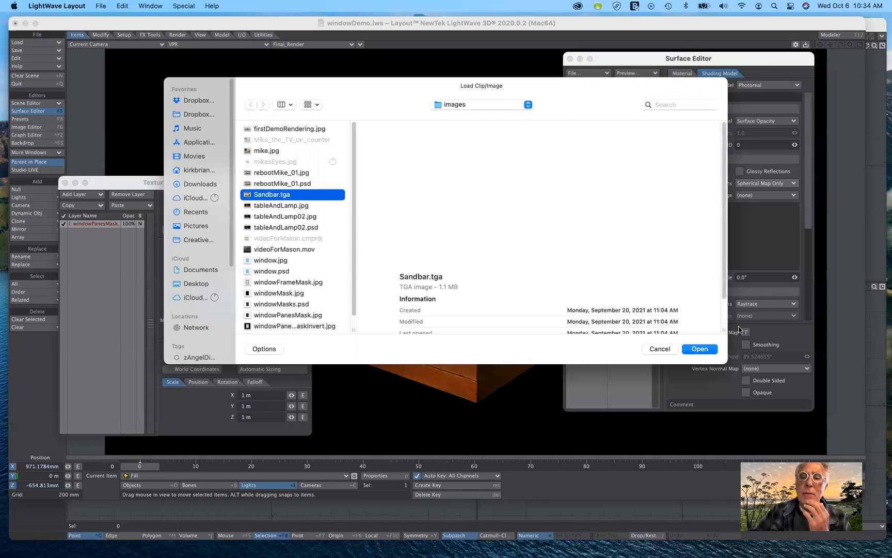
{"action": "left_click", "coordinate": [710, 351]}
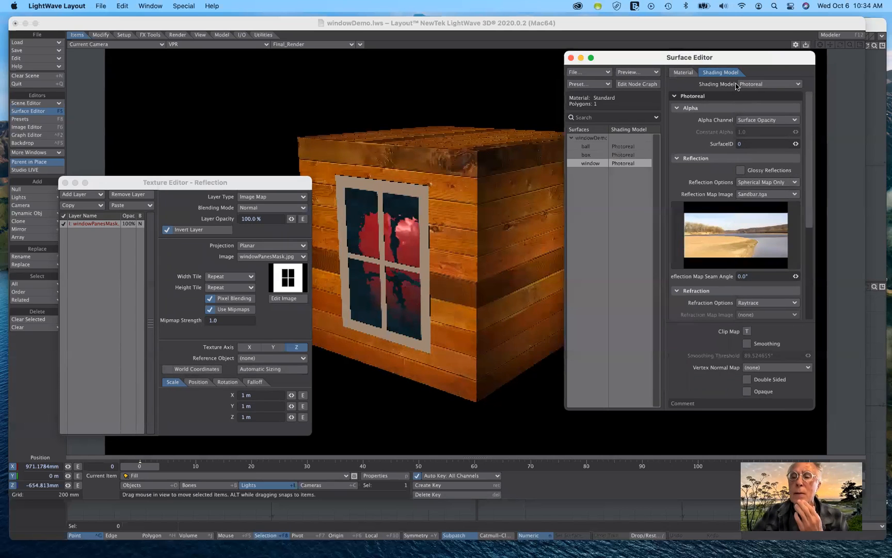
{"action": "left_click_drag", "start_coordinate": [739, 59], "coordinate": [728, 75]}
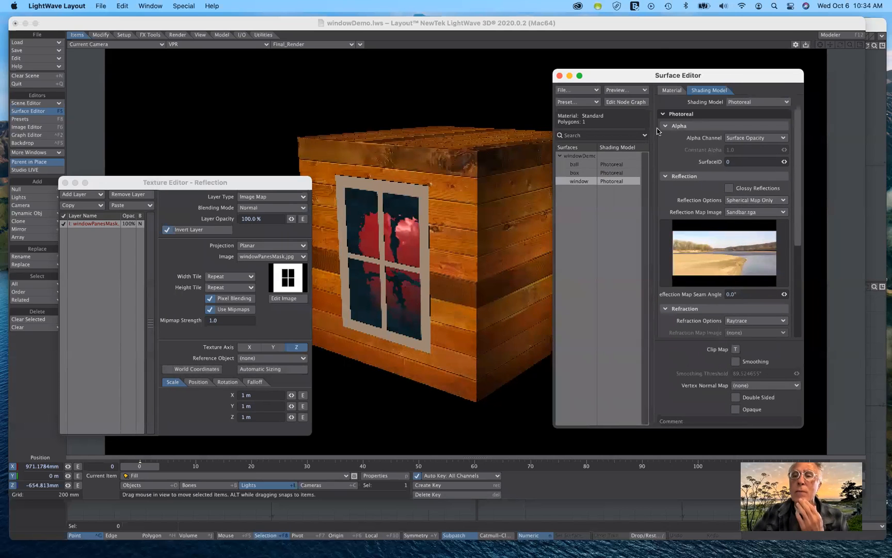
{"action": "left_click", "coordinate": [669, 90]}
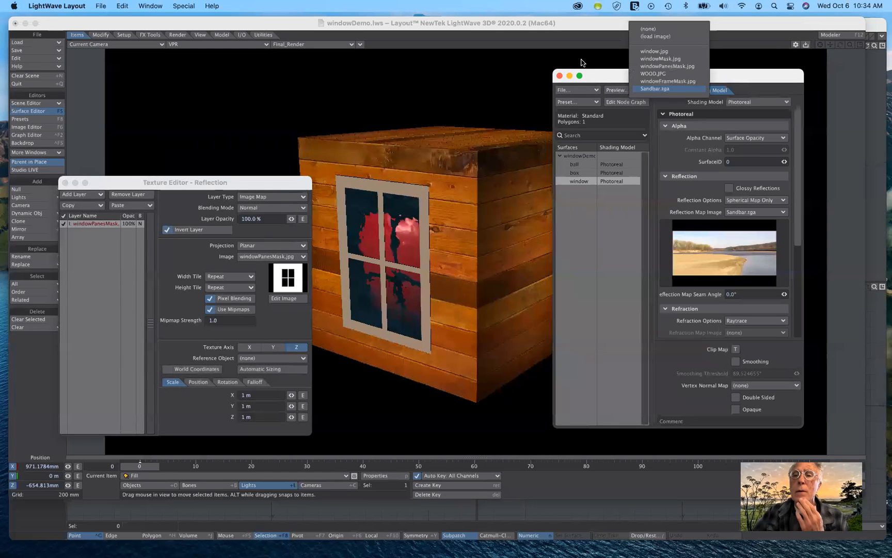
{"action": "left_click", "coordinate": [678, 94]}
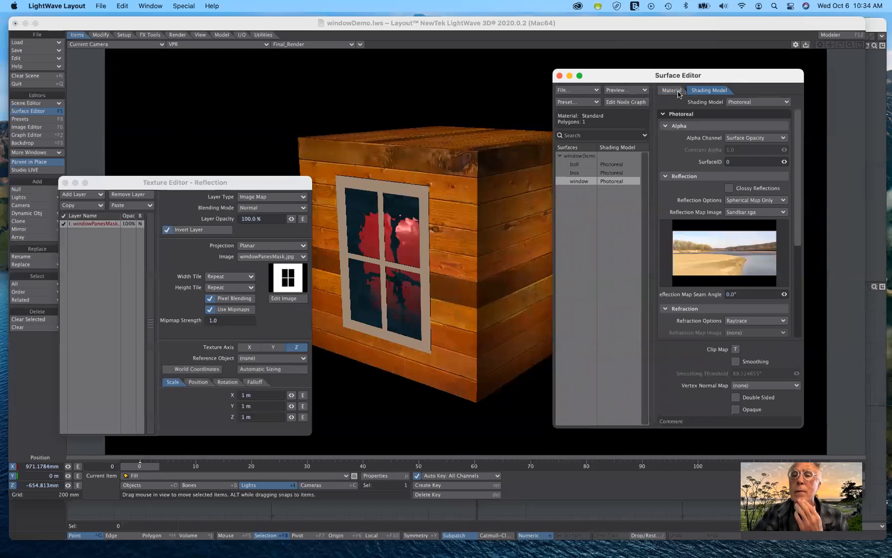
- Check the window surface's Reflection texture layer from its material settings, and close the texture editor
{"action": "left_click", "coordinate": [671, 91]}
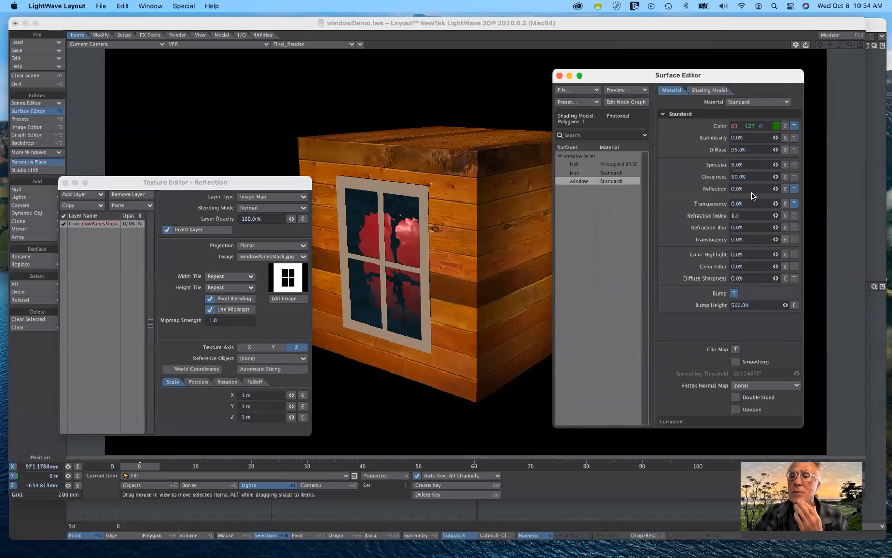
{"action": "left_click", "coordinate": [795, 191]}
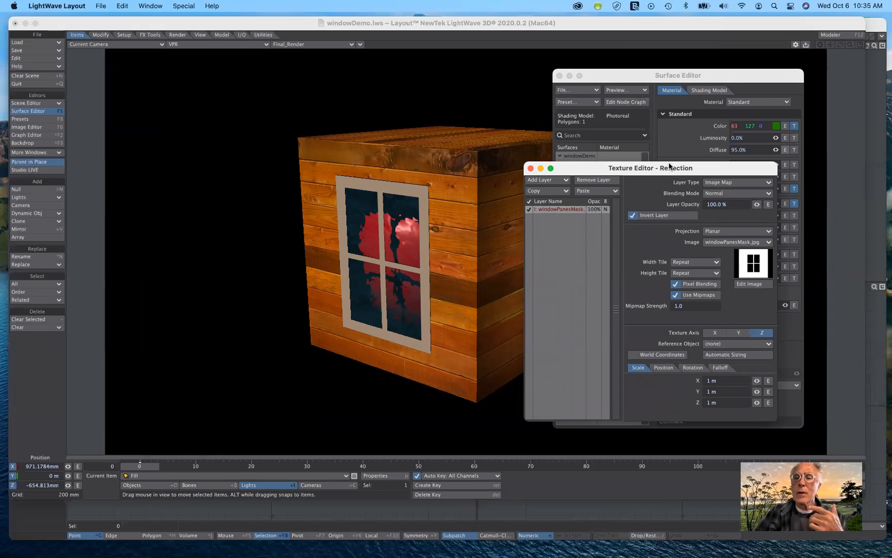
{"action": "mouse_move", "coordinate": [673, 168]}
{"action": "left_mouse_down"}
{"action": "mouse_move", "coordinate": [701, 229]}
{"action": "mouse_move", "coordinate": [671, 157]}
{"action": "left_mouse_up"}
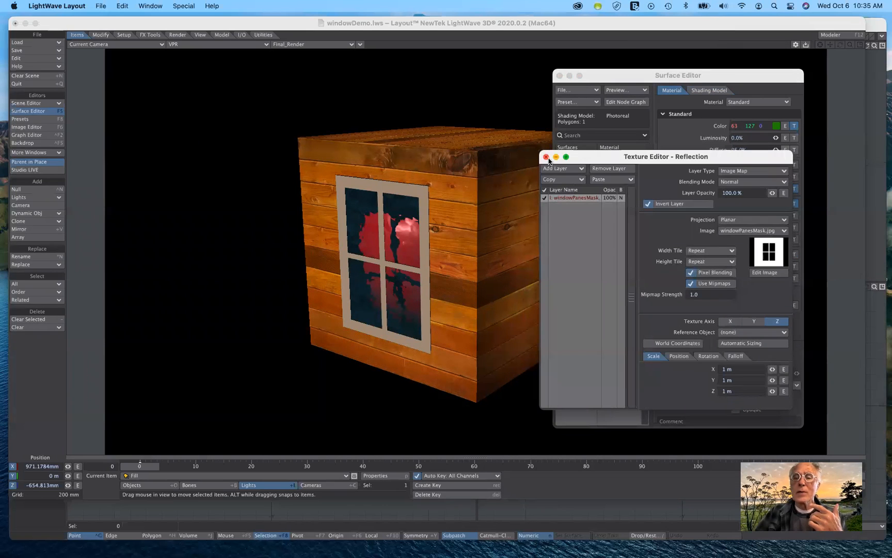
{"action": "left_click", "coordinate": [547, 158]}
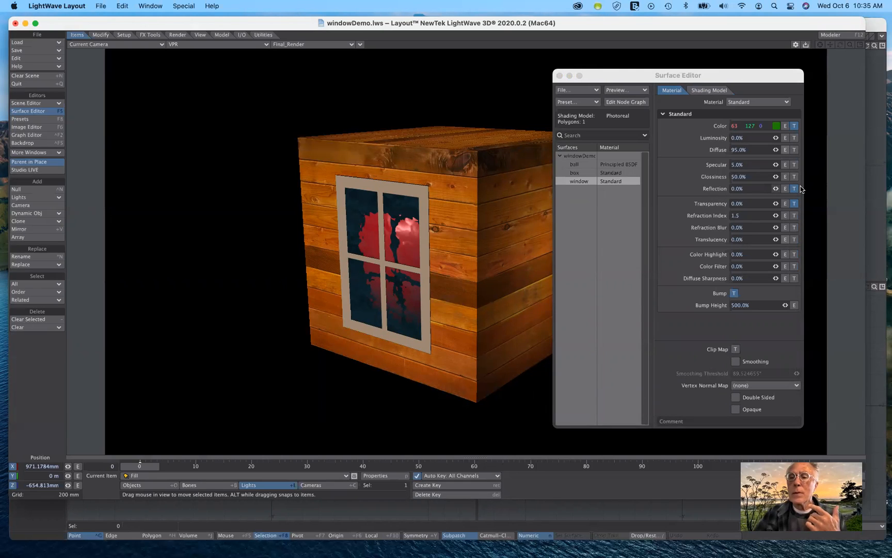
- Set the window surface's Reflection value to 20%
{"action": "left_click", "coordinate": [743, 189]}
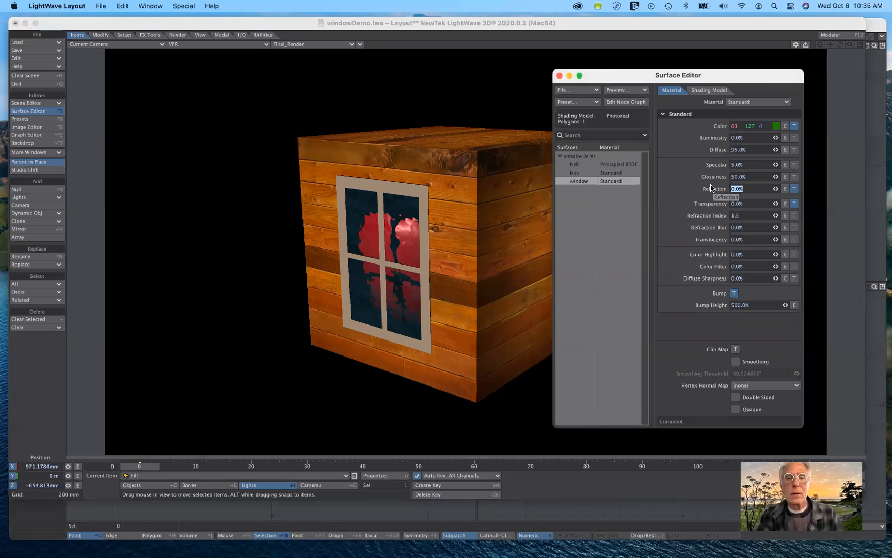
{"action": "type", "text": "20"}
{"action": "key", "text": "Tab"}
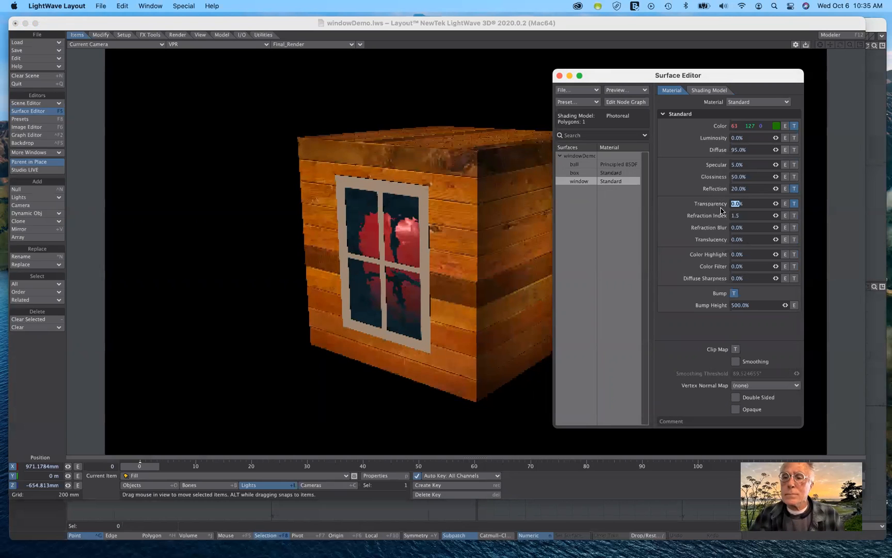
- Reopen the window surface's Reflection texture to examine its mask layer alongside the material values
{"action": "left_click", "coordinate": [794, 189]}
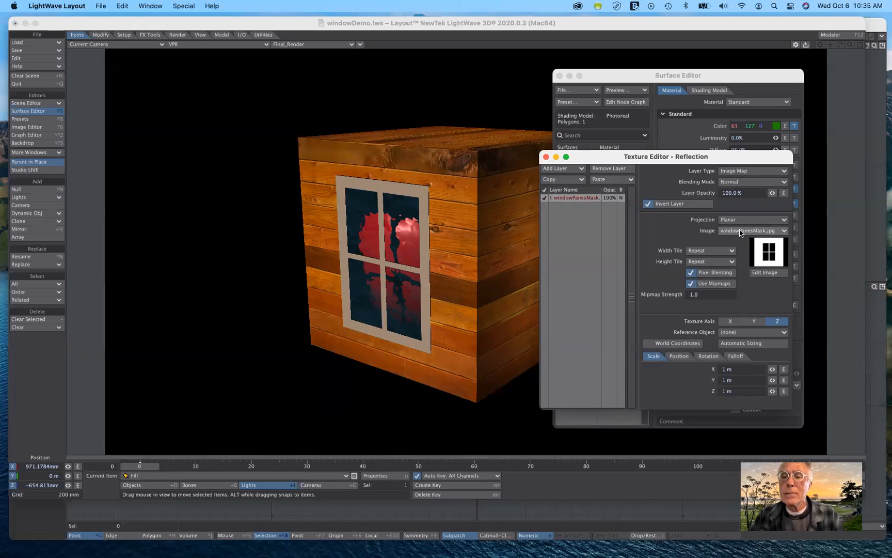
{"action": "left_click_drag", "start_coordinate": [743, 162], "coordinate": [737, 183]}
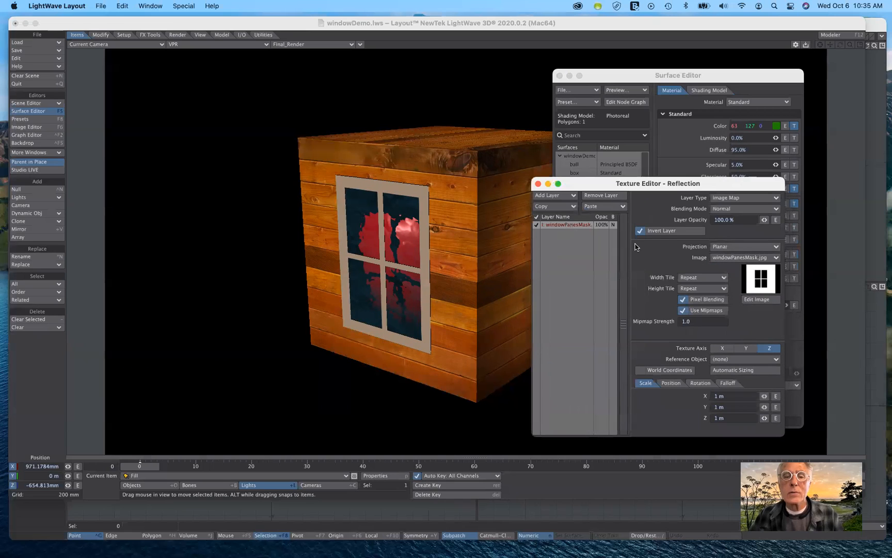
{"action": "left_click_drag", "start_coordinate": [655, 182], "coordinate": [661, 238]}
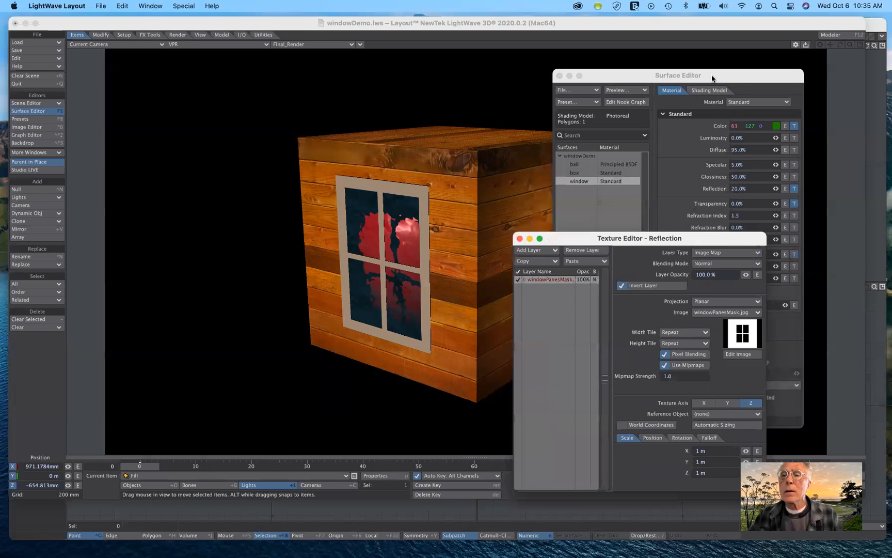
- Turn on Glossy Reflections in the window surface's shading model and close the Reflection texture editor
{"action": "left_click", "coordinate": [725, 91]}
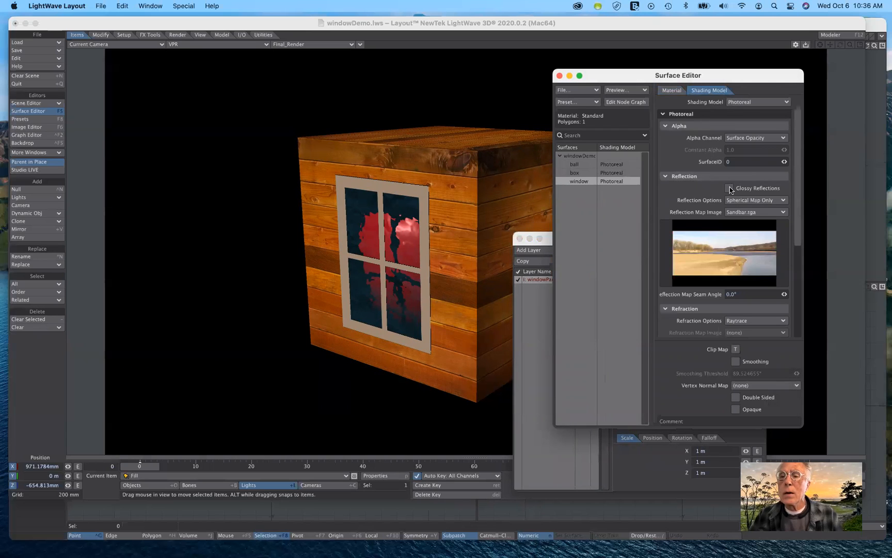
{"action": "left_click", "coordinate": [729, 189]}
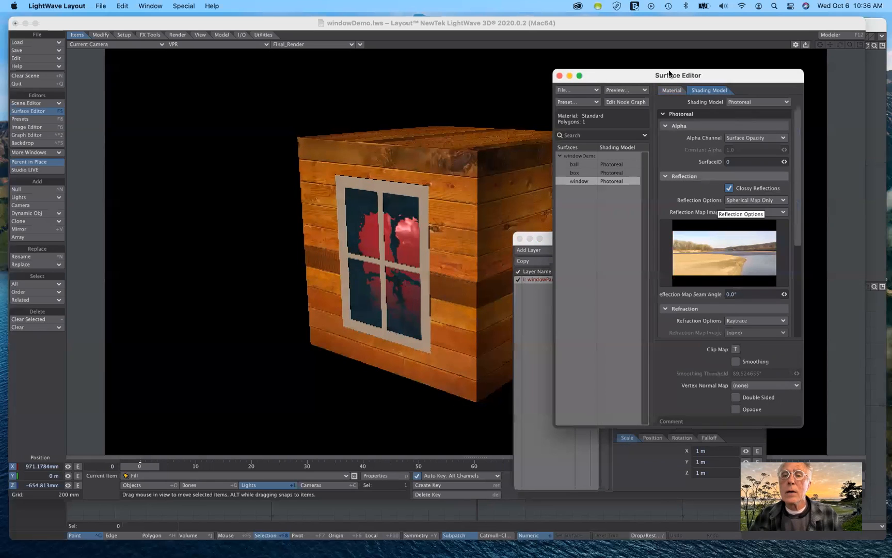
{"action": "left_click_drag", "start_coordinate": [657, 73], "coordinate": [699, 55]}
{"action": "left_click_drag", "start_coordinate": [581, 240], "coordinate": [588, 220]}
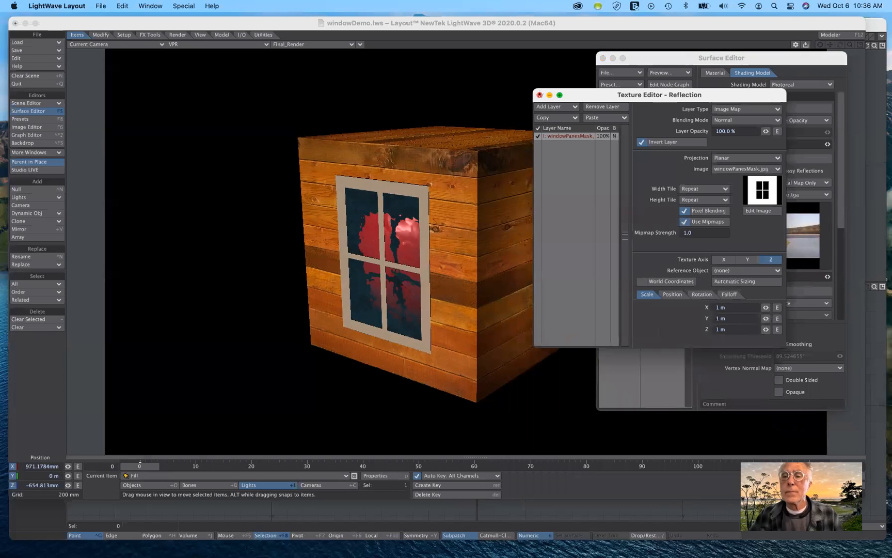
{"action": "left_click", "coordinate": [539, 95]}
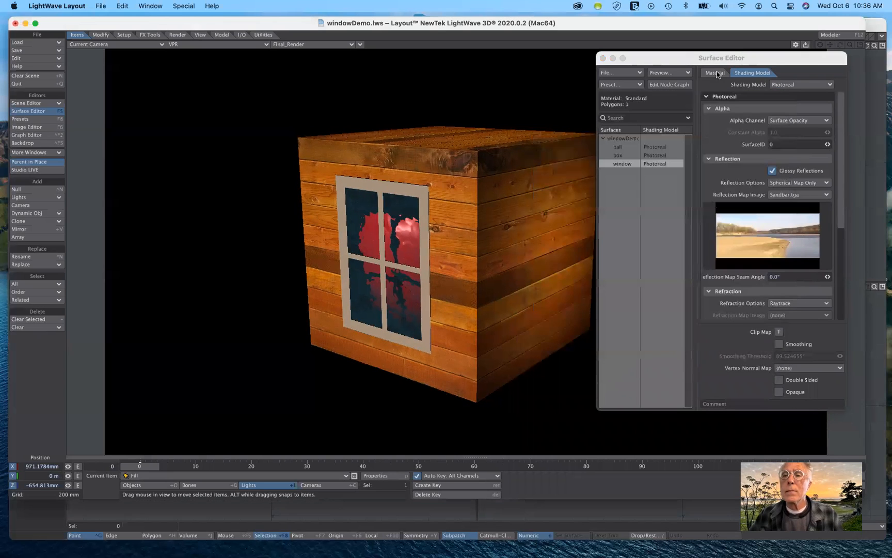
- Set the window surface's Reflection value to 100% in its material settings
{"action": "left_click", "coordinate": [716, 74]}
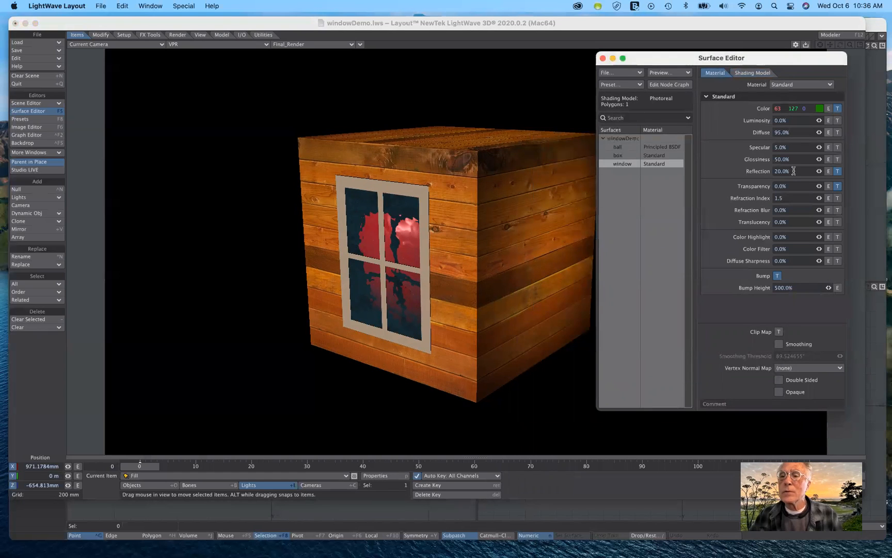
{"action": "left_click_drag", "start_coordinate": [768, 170], "coordinate": [765, 171]}
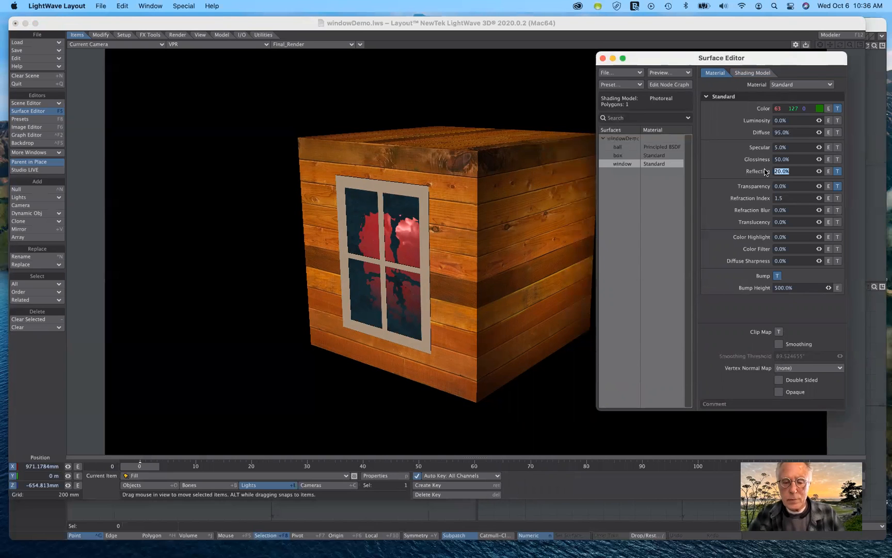
{"action": "type", "text": "100%"}
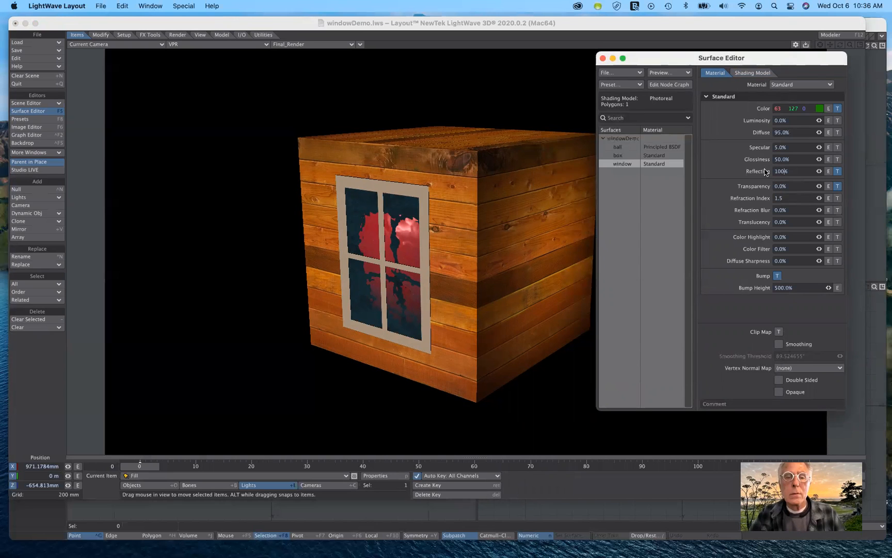
{"action": "key", "text": "Tab"}
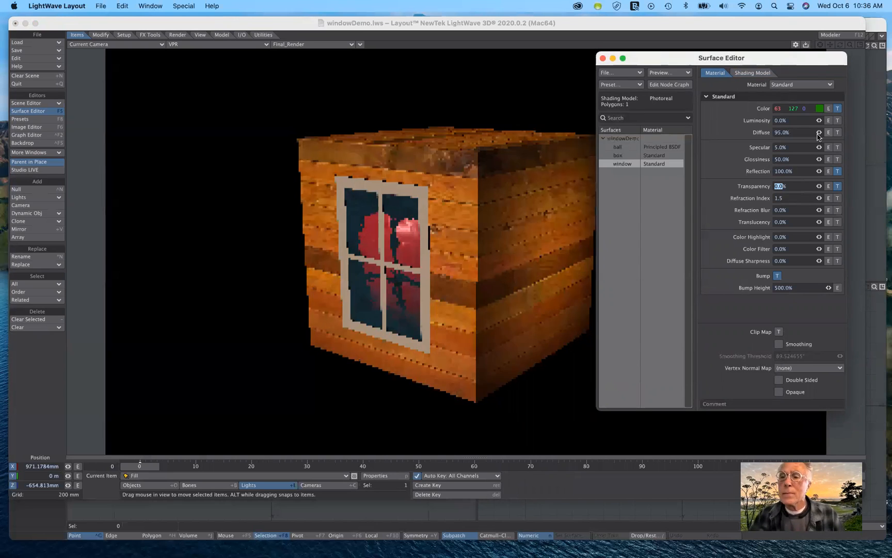
- Set the window surface's Transparency value to 100%
{"action": "left_click", "coordinate": [796, 186]}
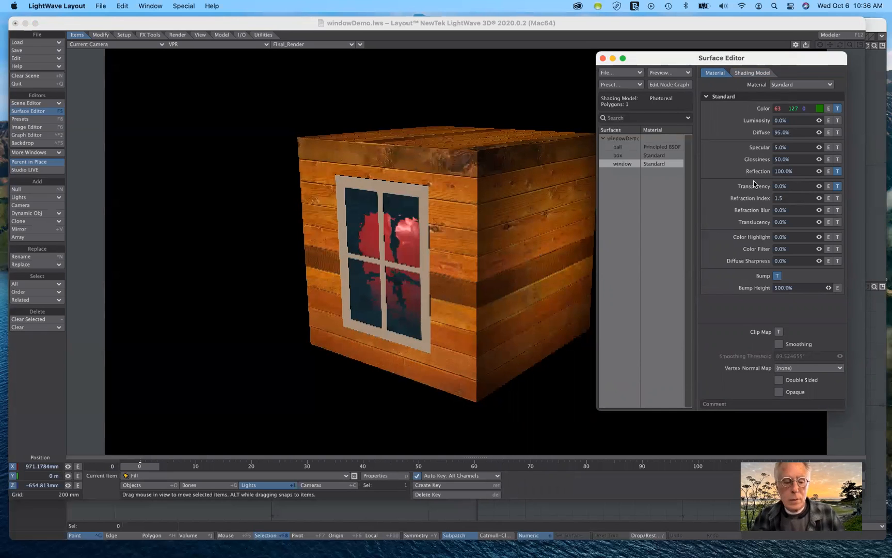
{"action": "left_click_drag", "start_coordinate": [796, 186], "coordinate": [754, 184]}
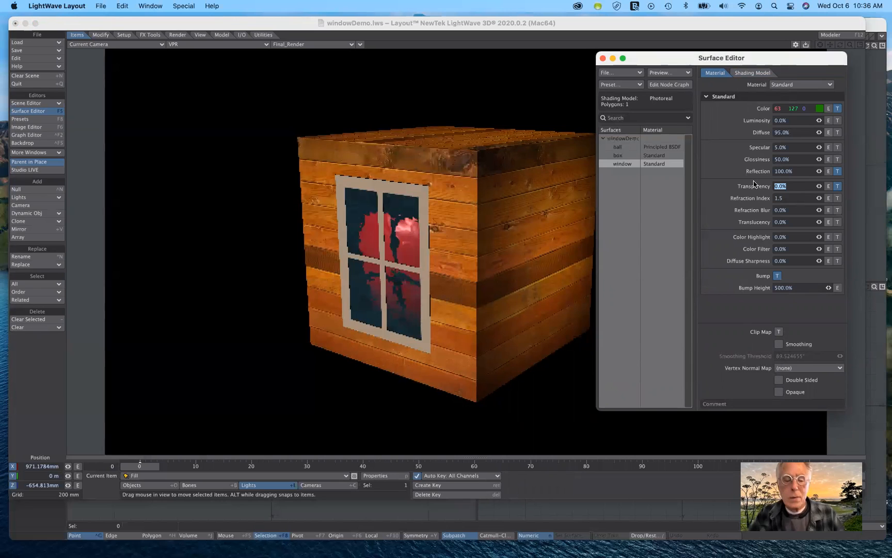
{"action": "type", "text": "100%"}
{"action": "key", "text": "Tab"}
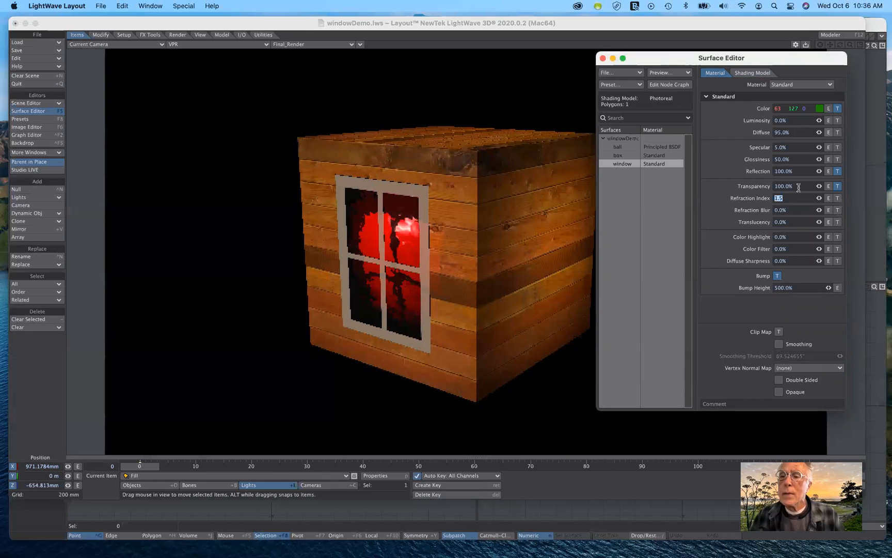
- Turn Invert Layer off and back on for the window surface's Transparency mask to compare the effect, keeping its texture editor clear of the material values
{"action": "left_click", "coordinate": [838, 189]}
{"action": "left_click", "coordinate": [641, 142]}
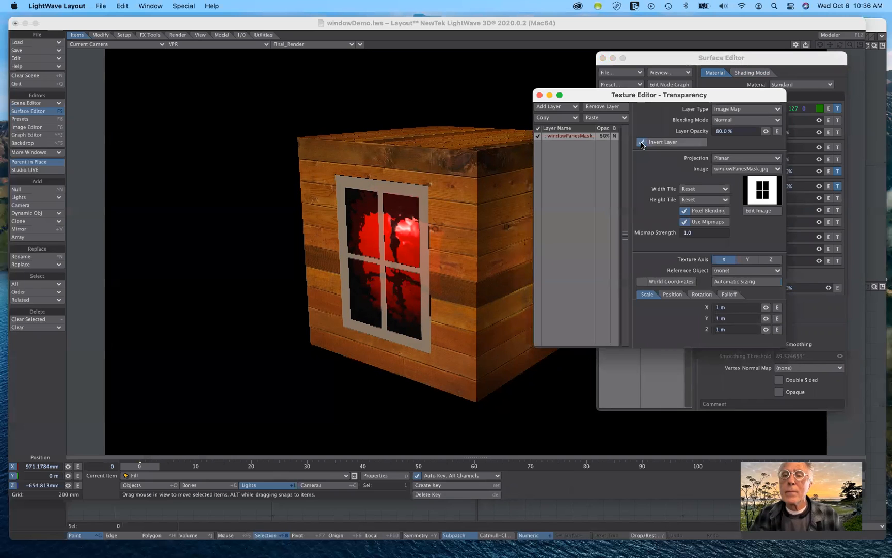
{"action": "left_click", "coordinate": [641, 143]}
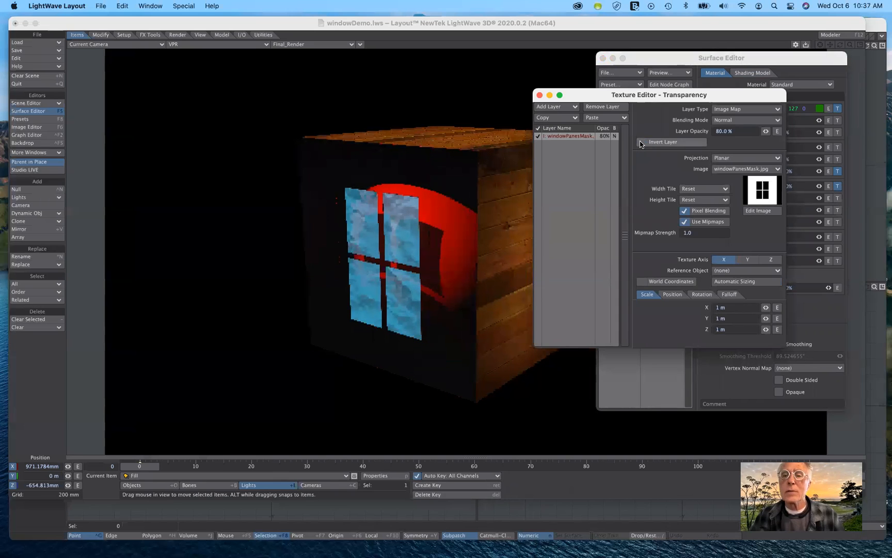
{"action": "left_click", "coordinate": [641, 142]}
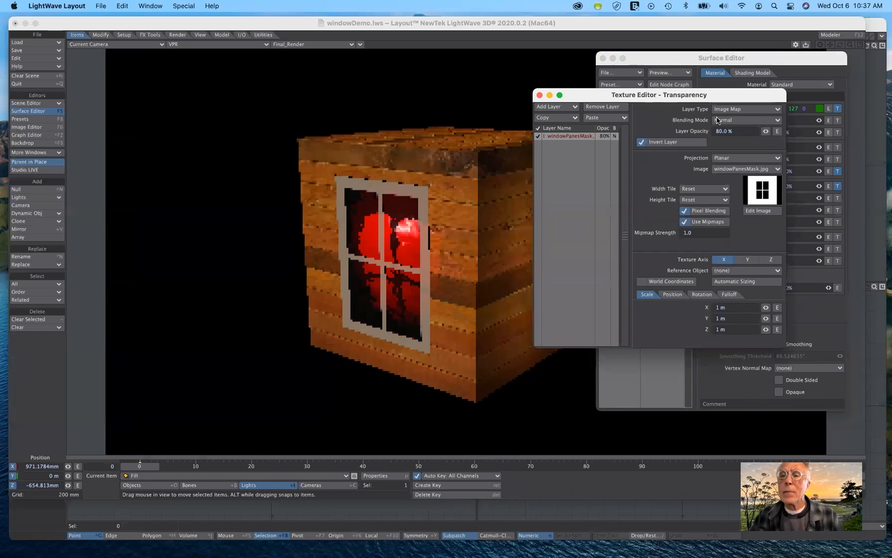
{"action": "left_click_drag", "start_coordinate": [720, 95], "coordinate": [739, 293]}
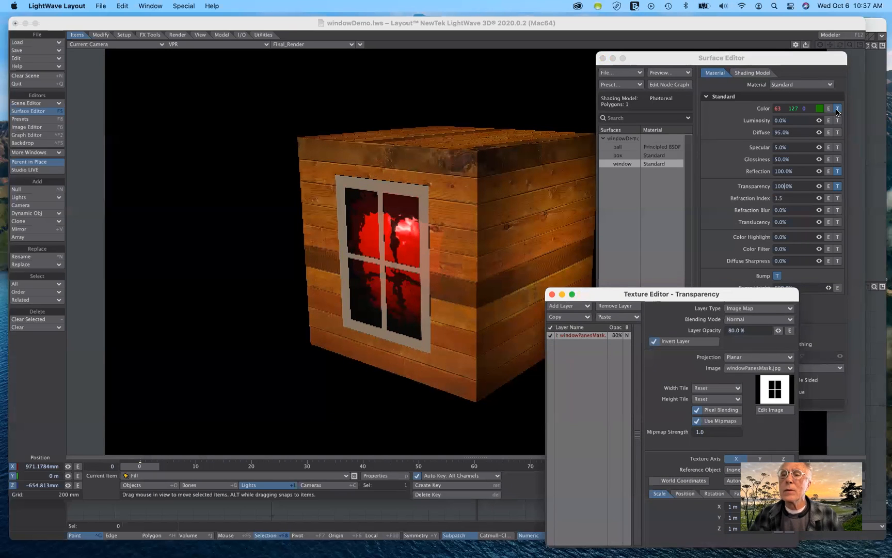
- Load mike.jpg from the images folder as the window surface's Reflection Map Image in the shading model
{"action": "left_click", "coordinate": [748, 73]}
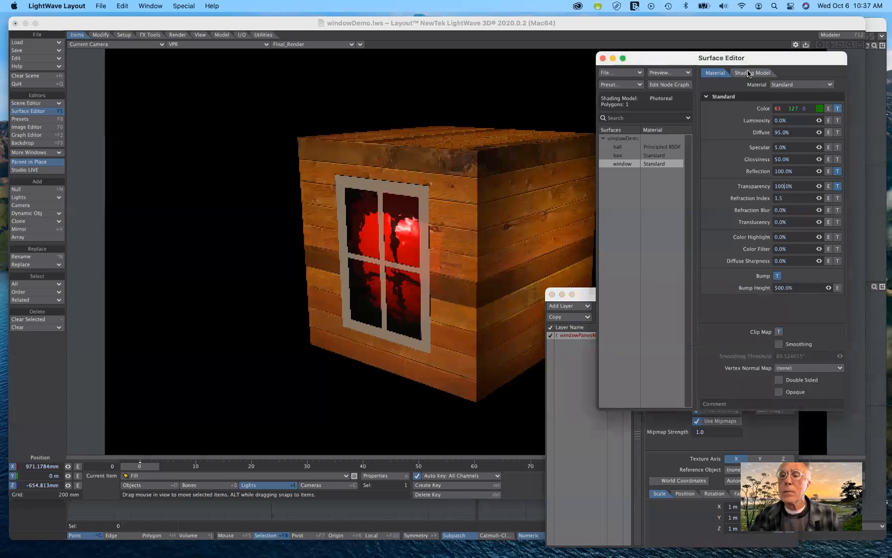
{"action": "left_click", "coordinate": [748, 73]}
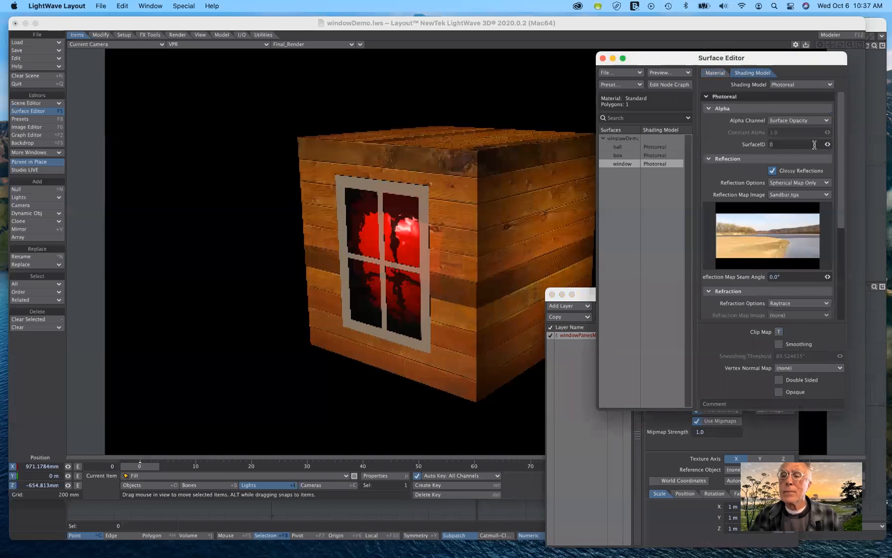
{"action": "left_click", "coordinate": [804, 196]}
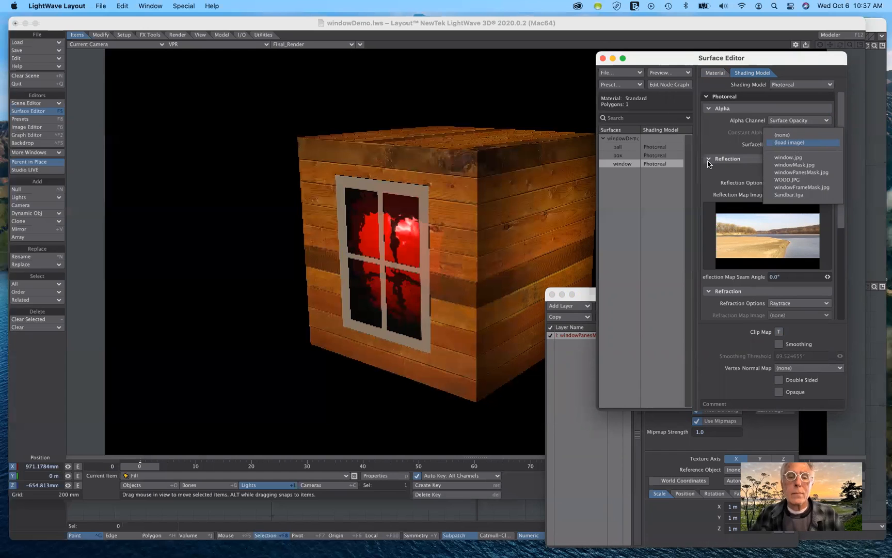
{"action": "key", "text": "Return"}
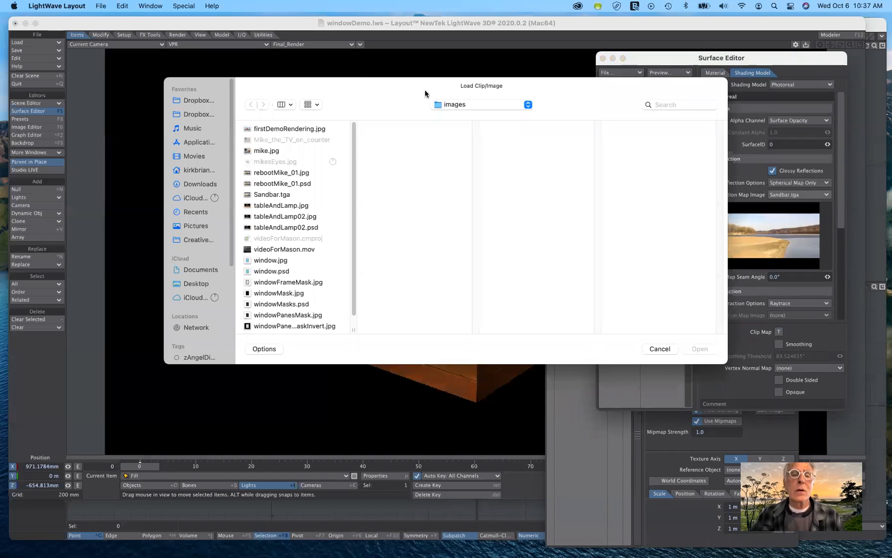
{"action": "left_click_drag", "start_coordinate": [425, 90], "coordinate": [654, 104]}
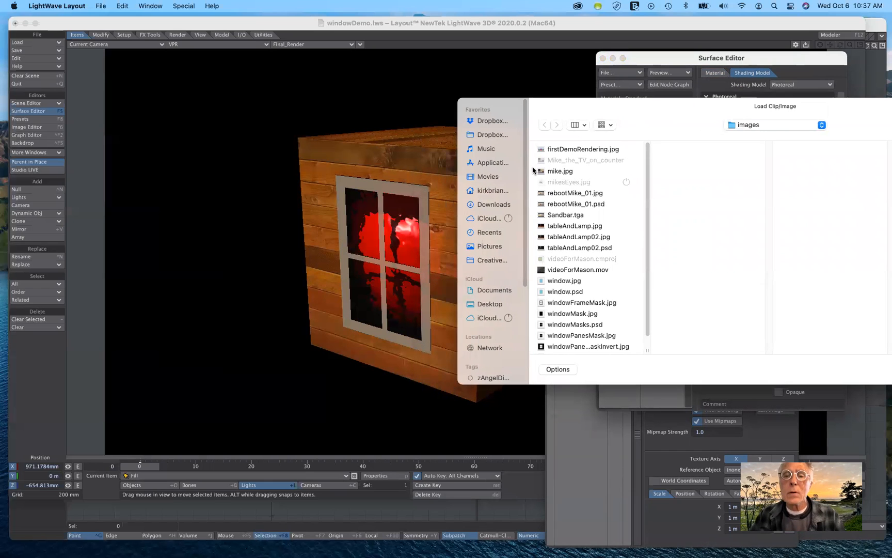
{"action": "left_click", "coordinate": [560, 172]}
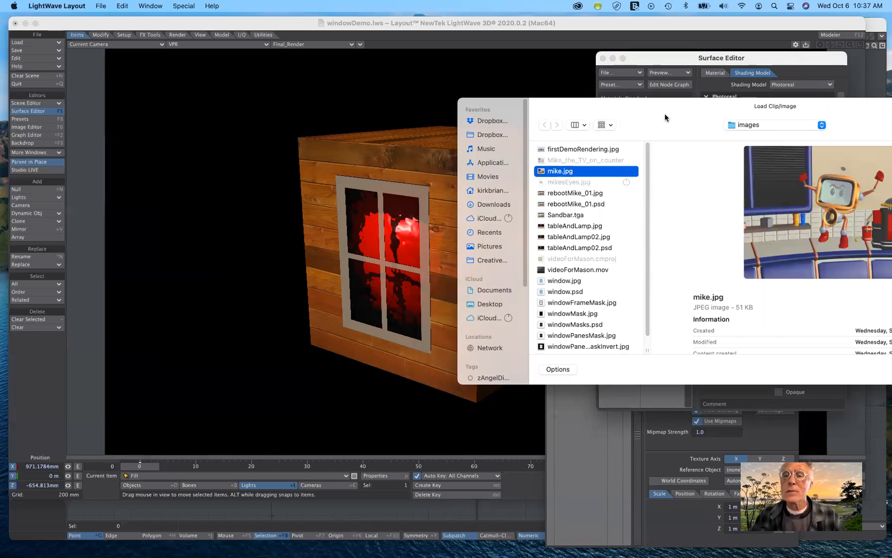
{"action": "left_click_drag", "start_coordinate": [656, 110], "coordinate": [521, 86]}
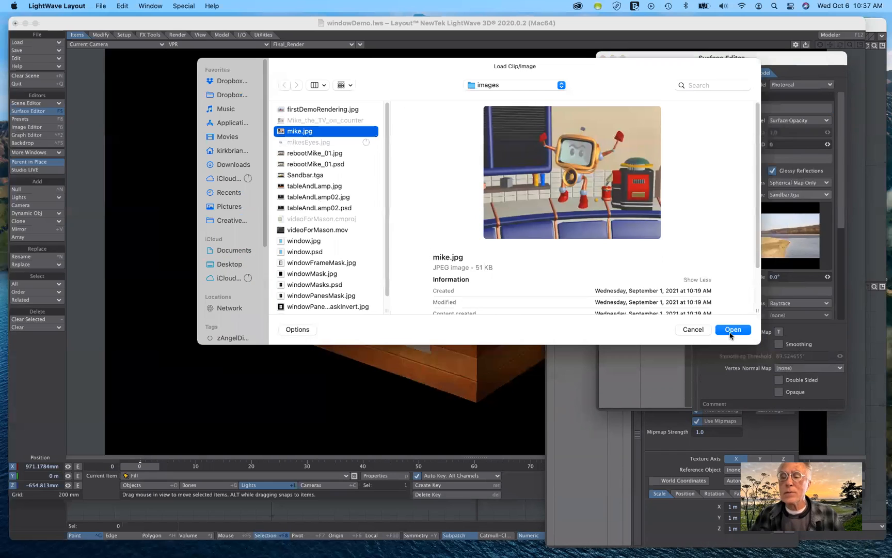
{"action": "left_click", "coordinate": [731, 331]}
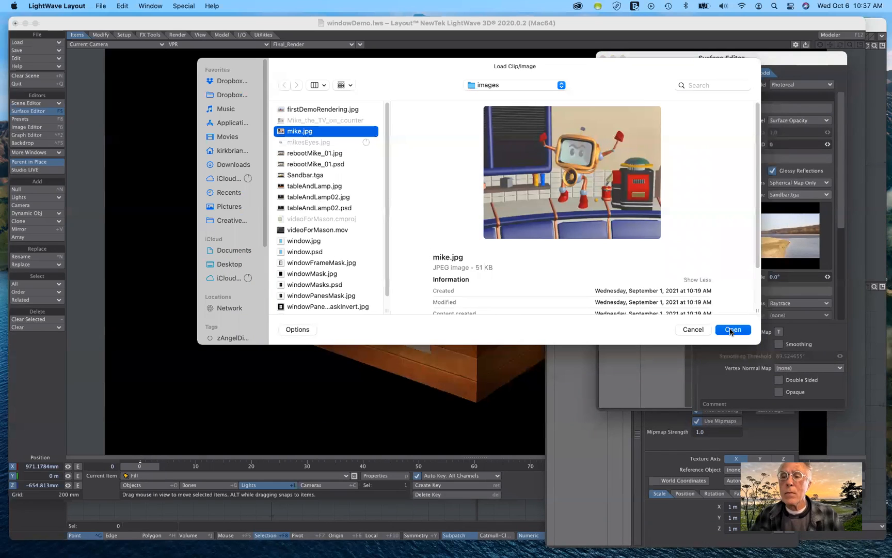
{"action": "left_click", "coordinate": [732, 330]}
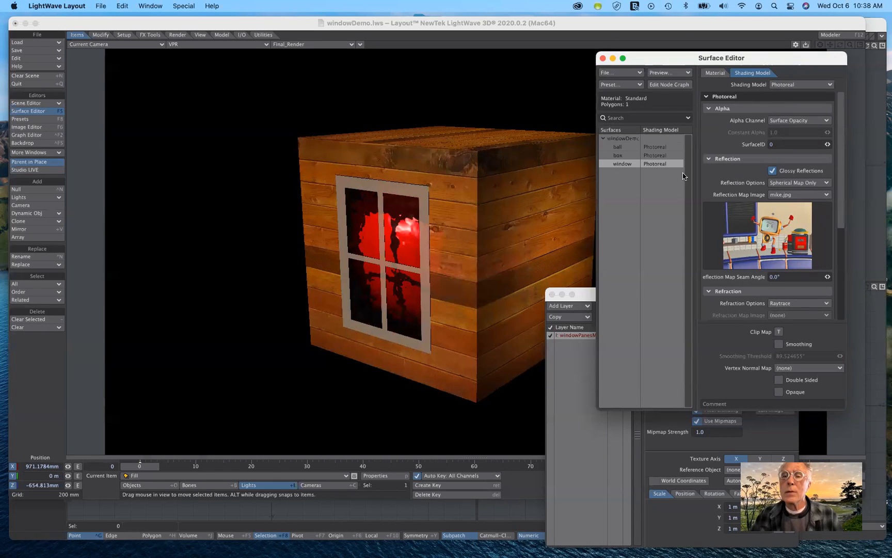
- Review the window surface's material values against the preview, and close the Surface Editor and the Transparency texture editor
{"action": "left_click", "coordinate": [715, 73]}
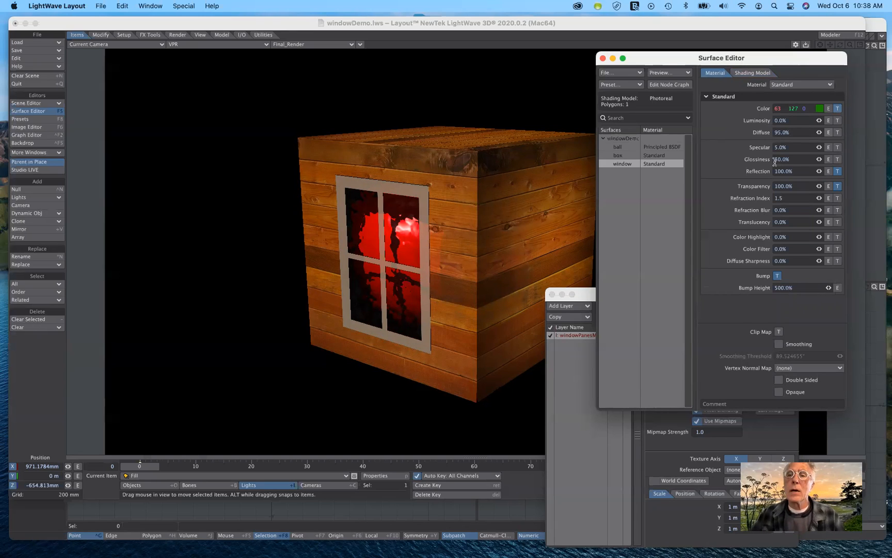
{"action": "left_click_drag", "start_coordinate": [667, 59], "coordinate": [703, 80]}
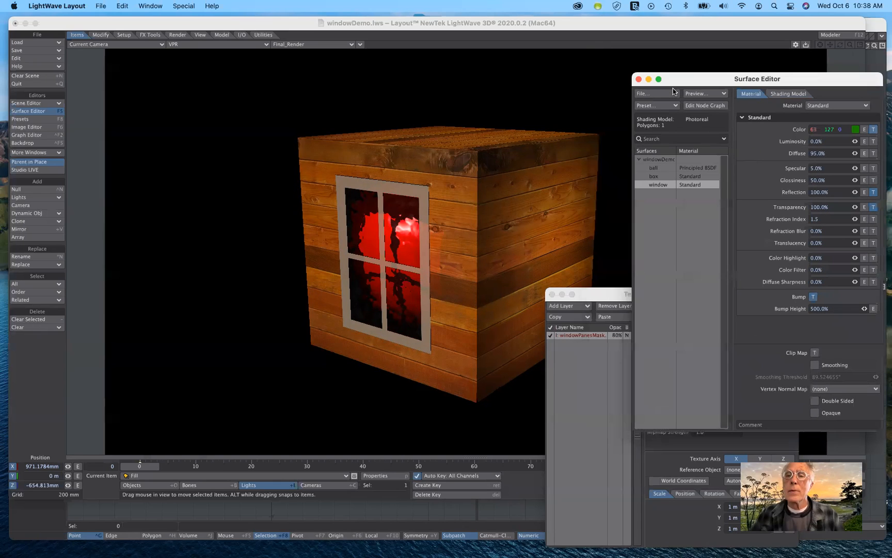
{"action": "left_click_drag", "start_coordinate": [639, 85], "coordinate": [639, 87]}
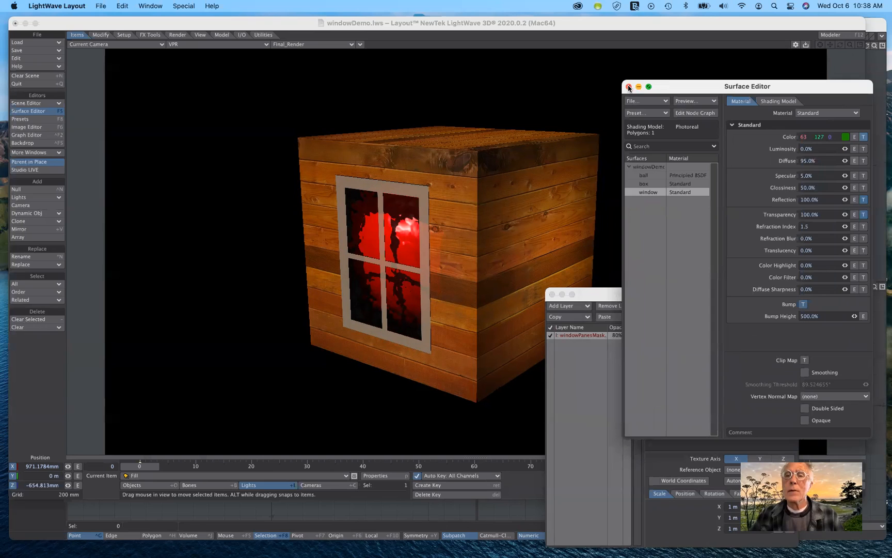
{"action": "left_click", "coordinate": [629, 87]}
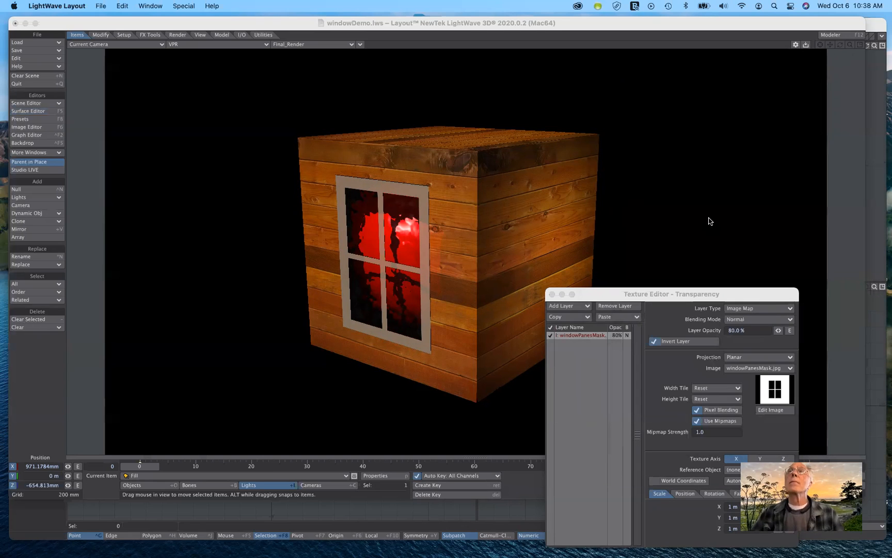
{"action": "left_click_drag", "start_coordinate": [623, 297], "coordinate": [716, 104]}
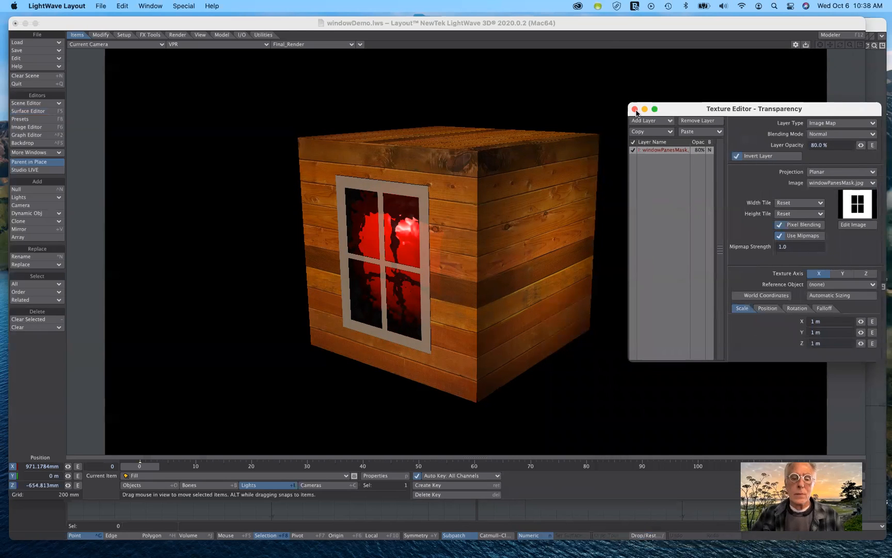
{"action": "left_click", "coordinate": [580, 237]}
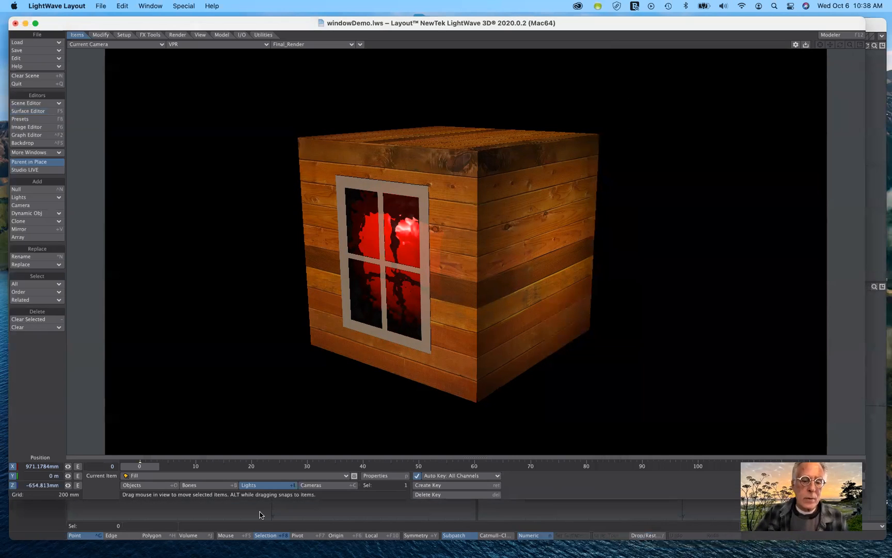
- Set the camera's resolution multiplier to 100% for a 1280 x 720 frame and close its properties
{"action": "left_click", "coordinate": [332, 486]}
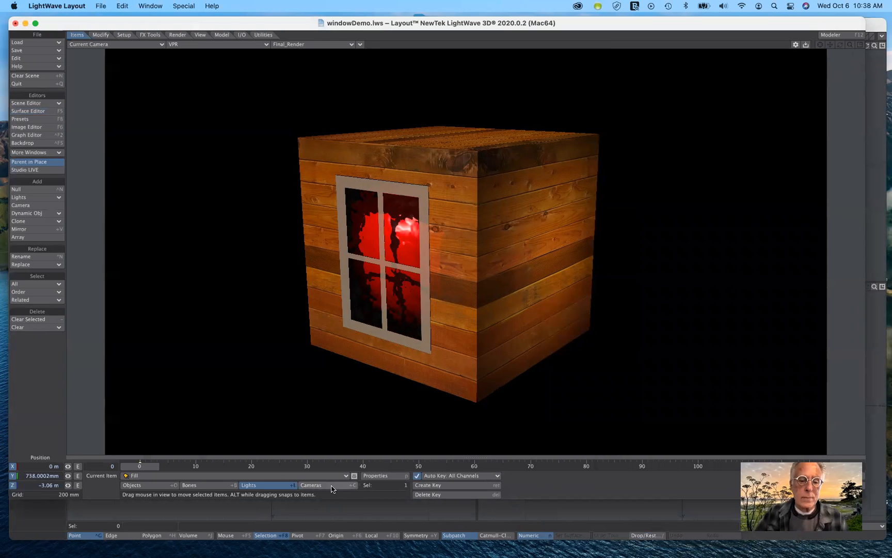
{"action": "left_click", "coordinate": [387, 475]}
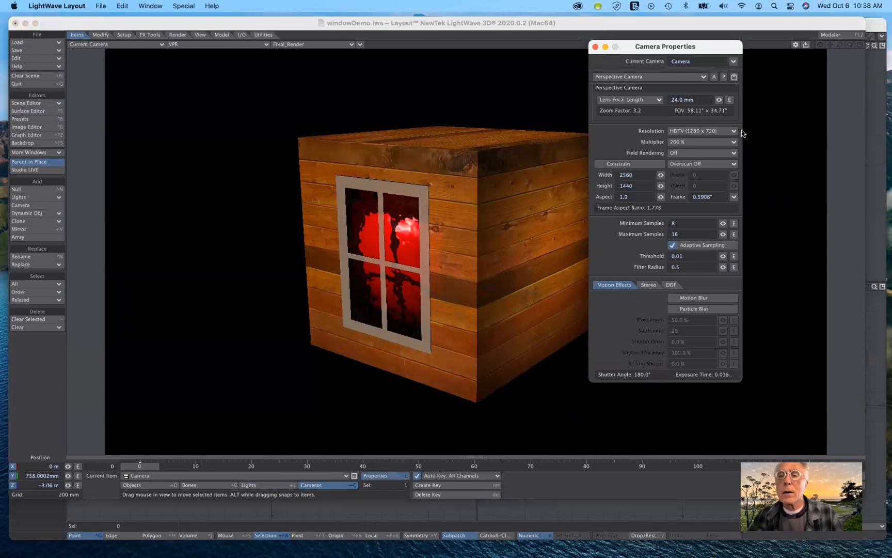
{"action": "left_click", "coordinate": [712, 143]}
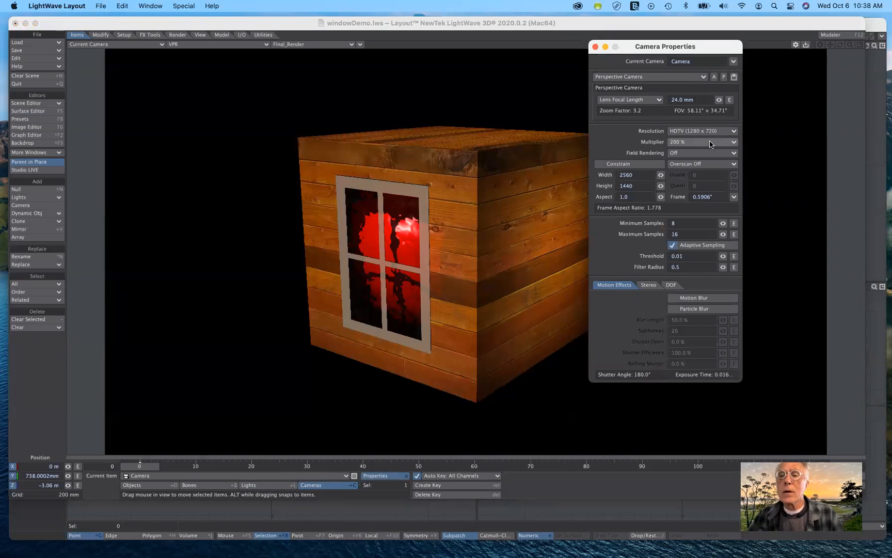
{"action": "left_click", "coordinate": [708, 134]}
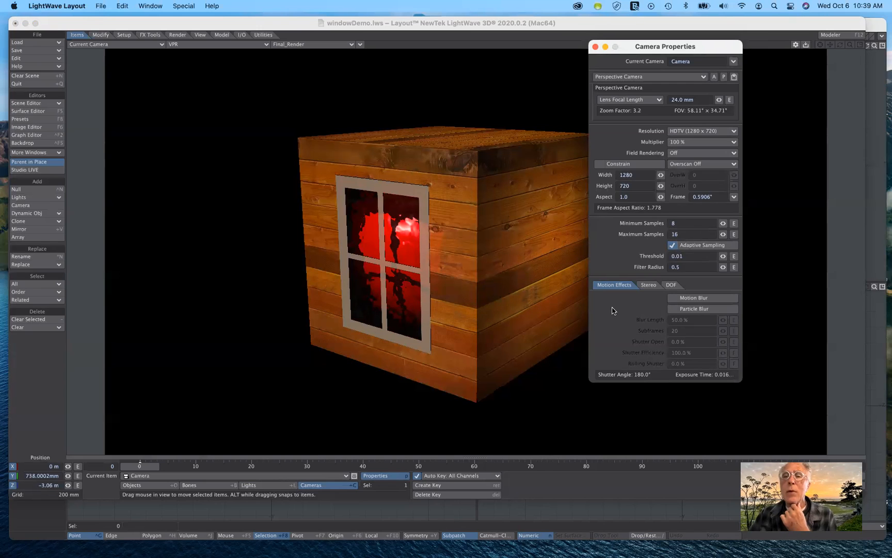
{"action": "left_click_drag", "start_coordinate": [689, 47], "coordinate": [742, 82]}
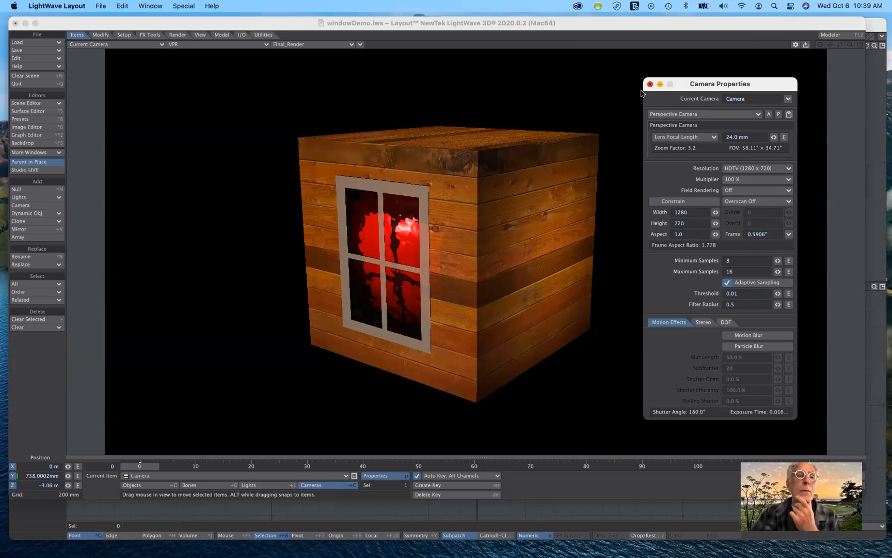
{"action": "left_click", "coordinate": [650, 84]}
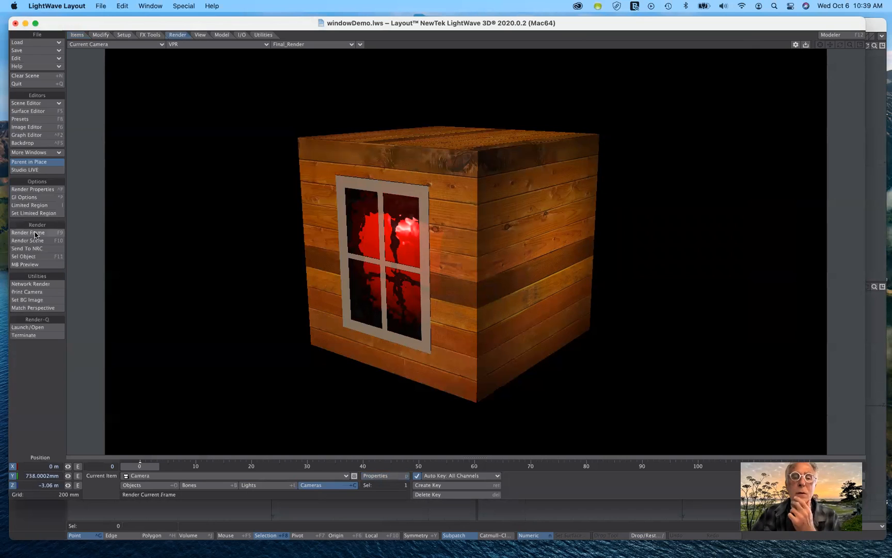
- Start rendering the current frame and abort the render partway through
{"action": "left_click", "coordinate": [36, 233]}
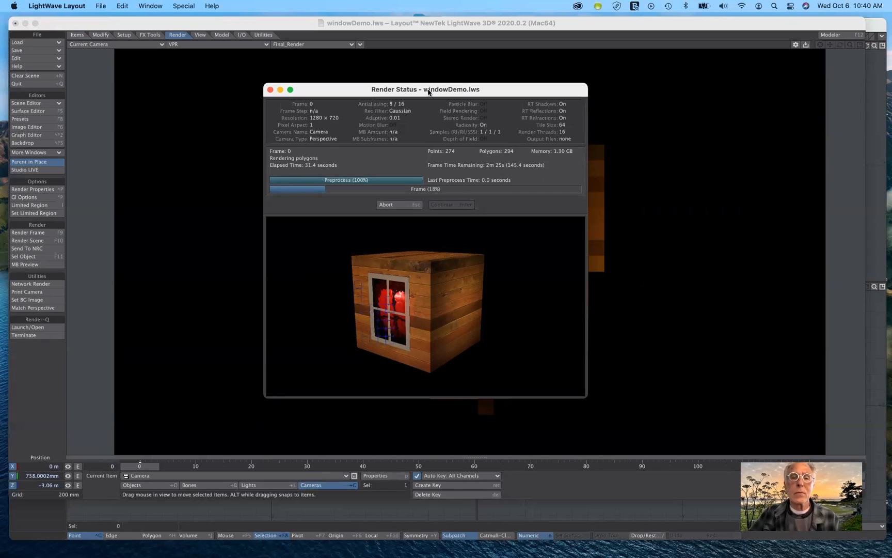
{"action": "left_click_drag", "start_coordinate": [425, 84], "coordinate": [433, 56]}
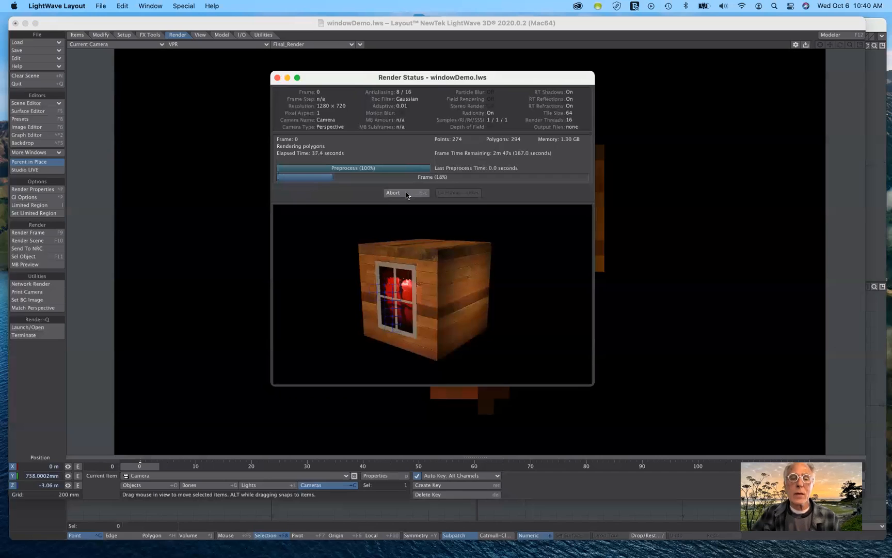
{"action": "left_click", "coordinate": [407, 194]}
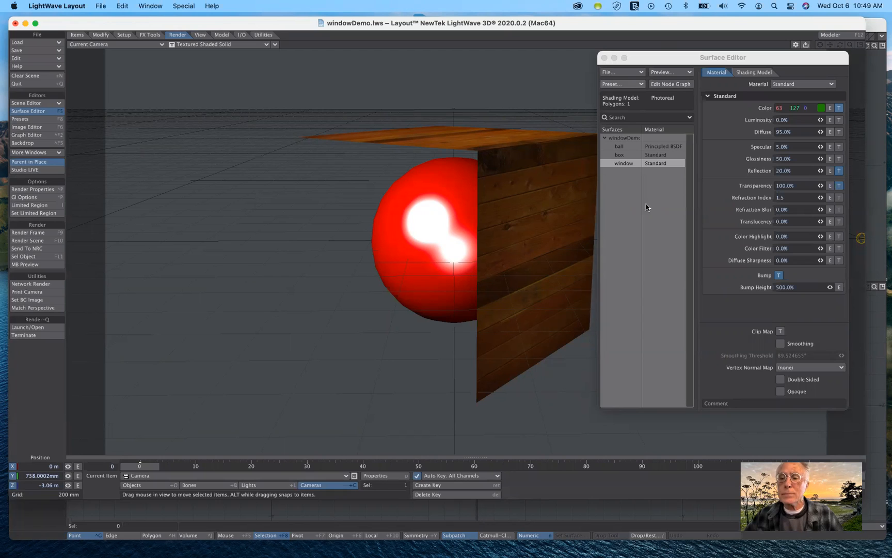
- Examine the window surface's Reflection and Transparency texture layers, checking the image mask, inversion, tiling and layer opacity of each
{"action": "left_click", "coordinate": [839, 171]}
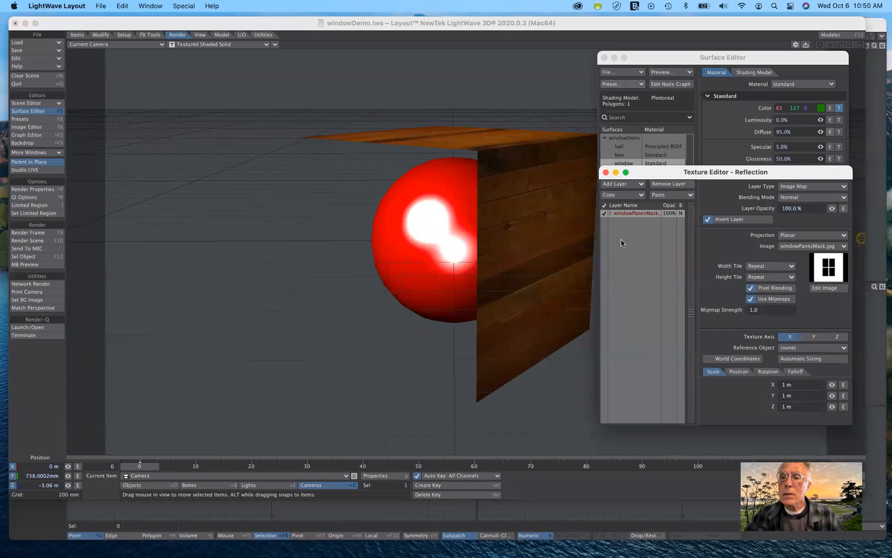
{"action": "mouse_move", "coordinate": [762, 173]}
{"action": "left_mouse_down"}
{"action": "mouse_move", "coordinate": [748, 227]}
{"action": "mouse_move", "coordinate": [760, 191]}
{"action": "left_mouse_up"}
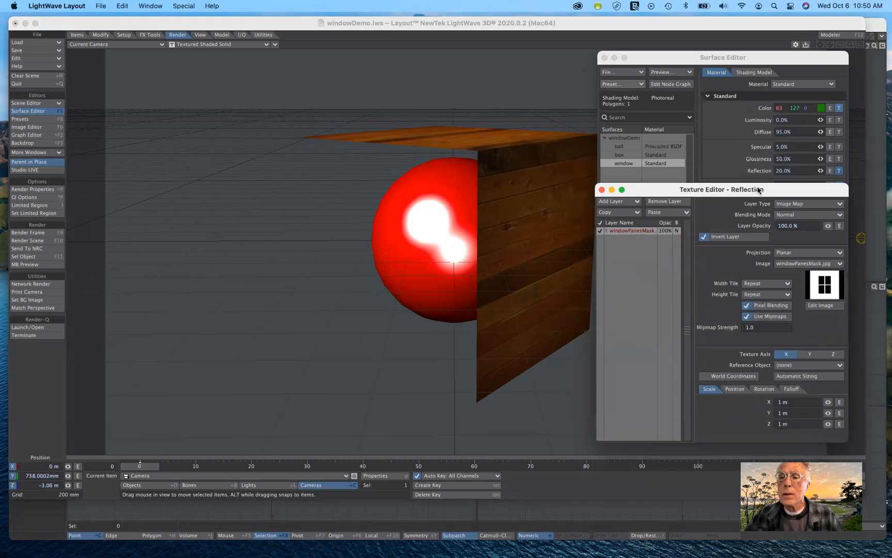
{"action": "left_click", "coordinate": [601, 190]}
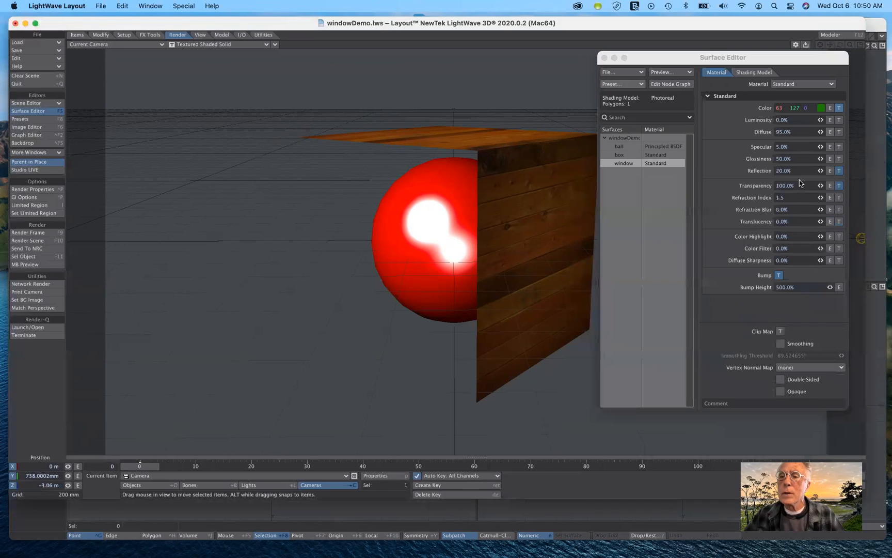
{"action": "left_click", "coordinate": [840, 186]}
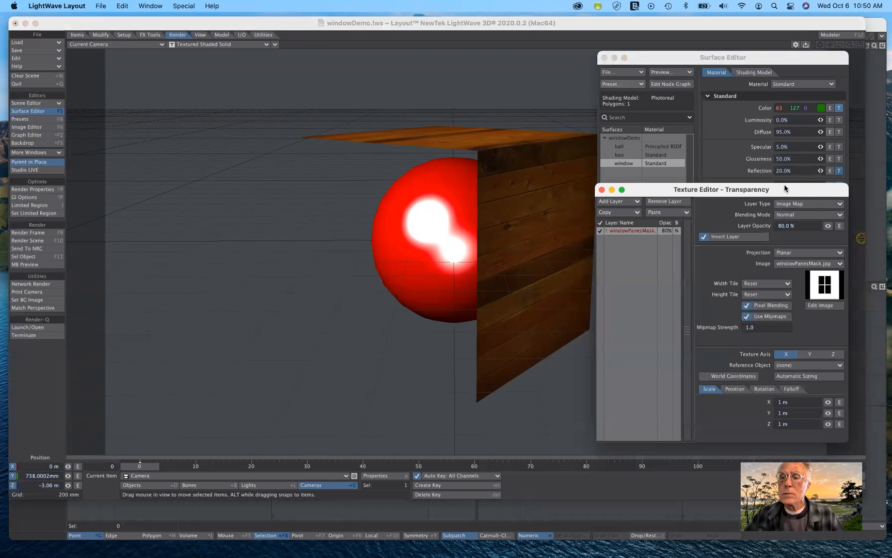
{"action": "left_click_drag", "start_coordinate": [784, 191], "coordinate": [773, 98]}
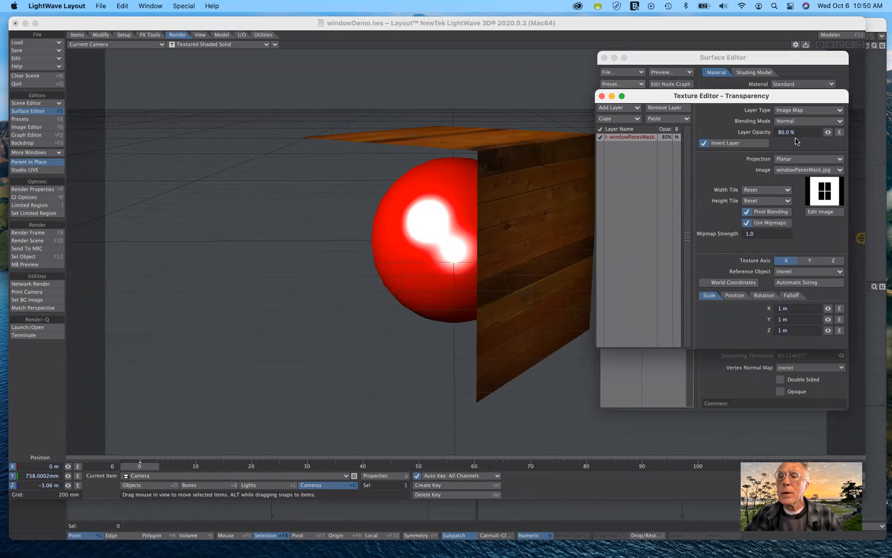
{"action": "left_click", "coordinate": [603, 97]}
{"action": "mouse_move", "coordinate": [666, 59]}
{"action": "left_mouse_down"}
{"action": "mouse_move", "coordinate": [664, 109]}
{"action": "mouse_move", "coordinate": [649, 80]}
{"action": "mouse_move", "coordinate": [656, 58]}
{"action": "left_mouse_up"}
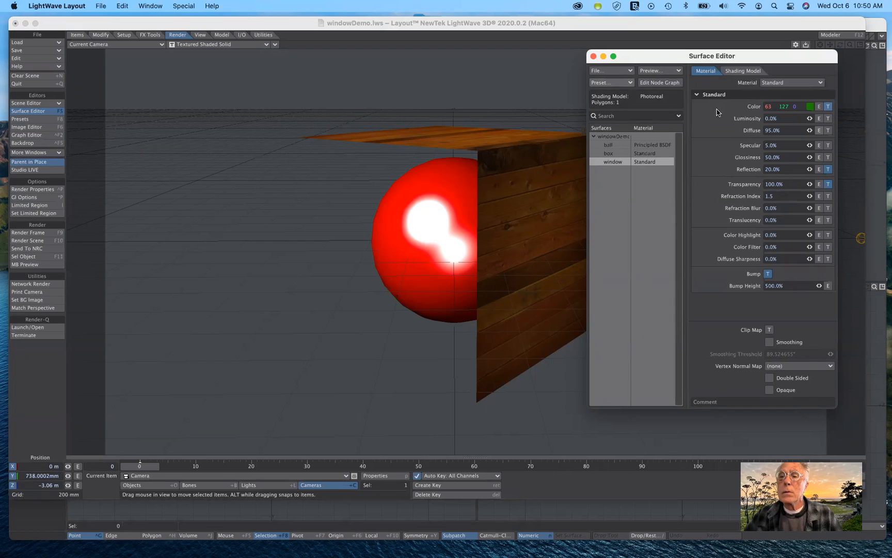
- Recheck the window surface's inverted Reflection and Transparency mask layers, and review the image and alpha layers of its Color texture
{"action": "left_click", "coordinate": [828, 169]}
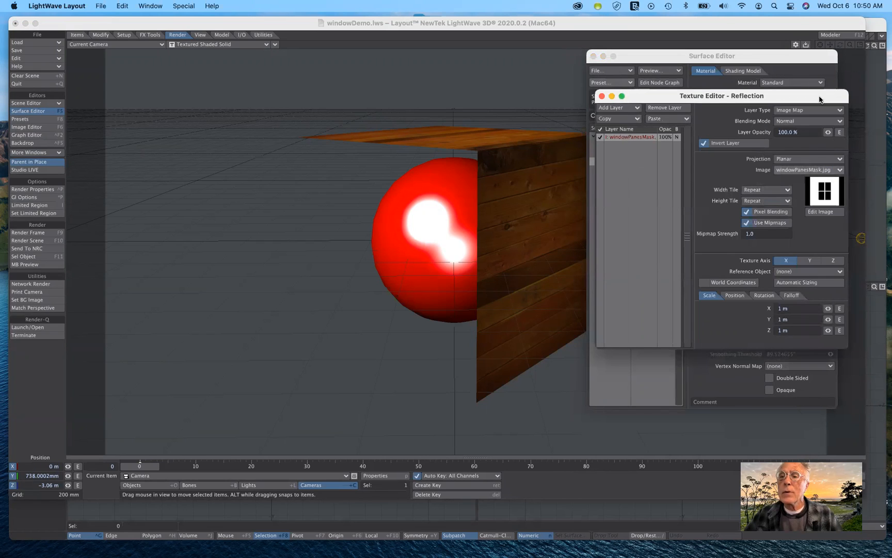
{"action": "left_click", "coordinate": [602, 96]}
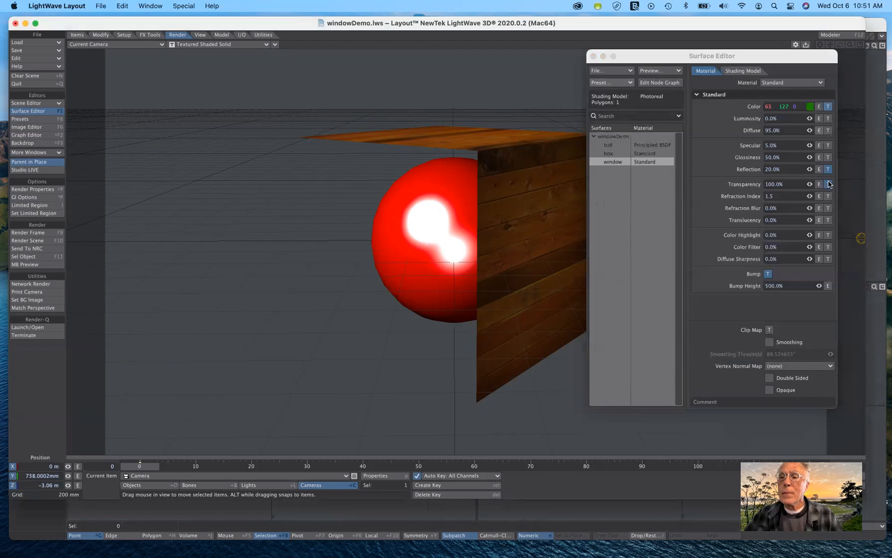
{"action": "left_click", "coordinate": [828, 185]}
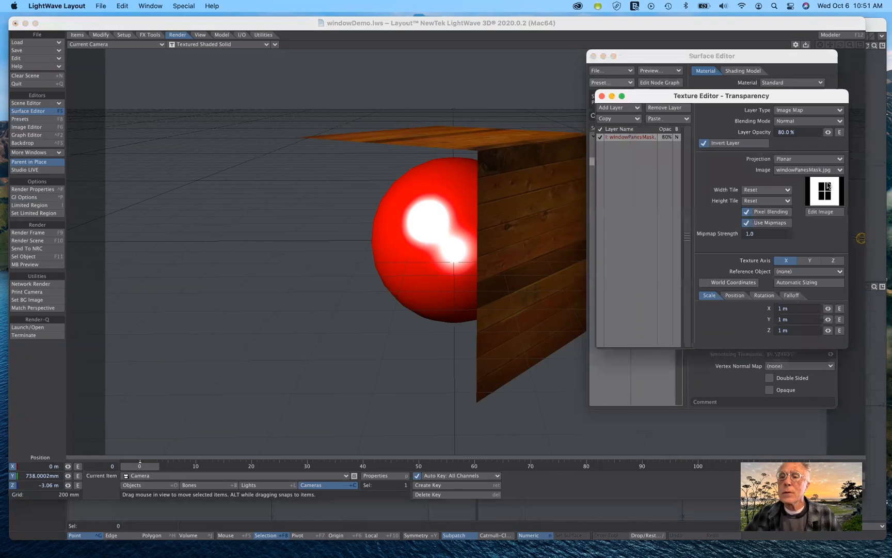
{"action": "left_click", "coordinate": [703, 144]}
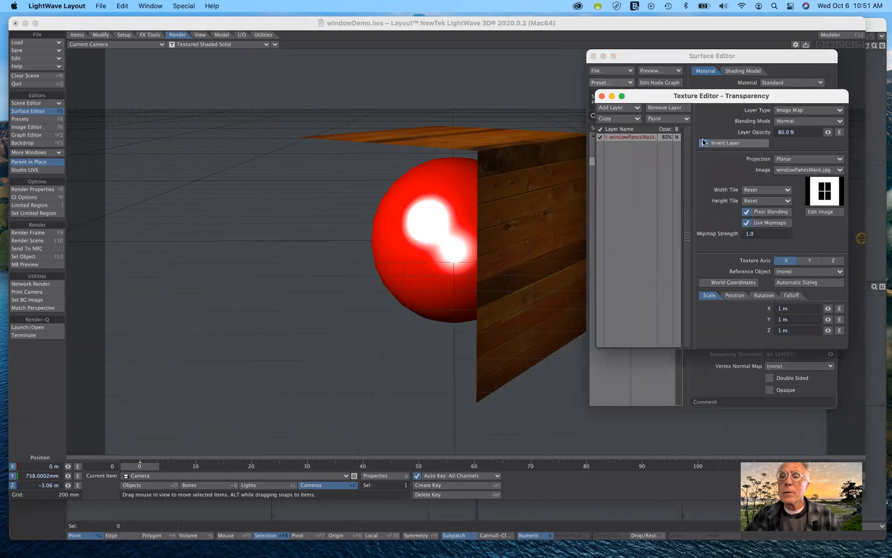
{"action": "left_click", "coordinate": [703, 144]}
{"action": "left_click_drag", "start_coordinate": [768, 97], "coordinate": [750, 95]}
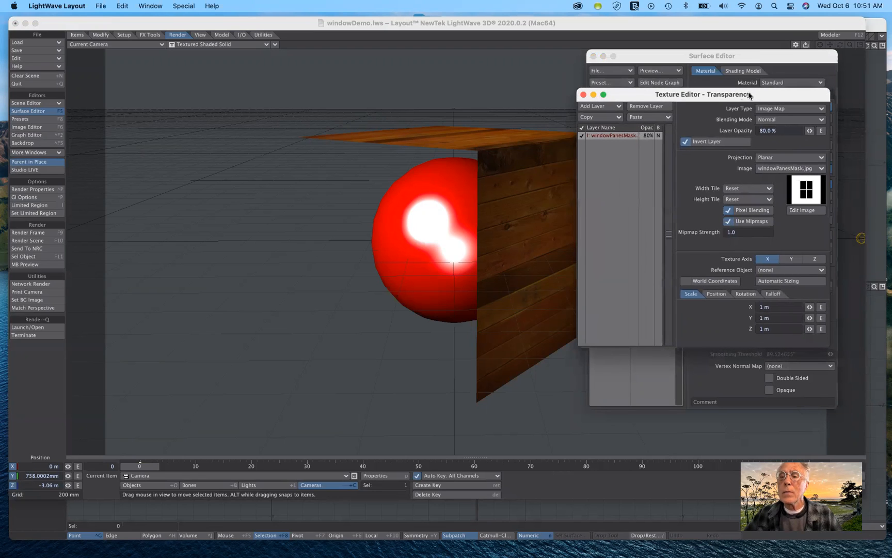
{"action": "left_click", "coordinate": [584, 95]}
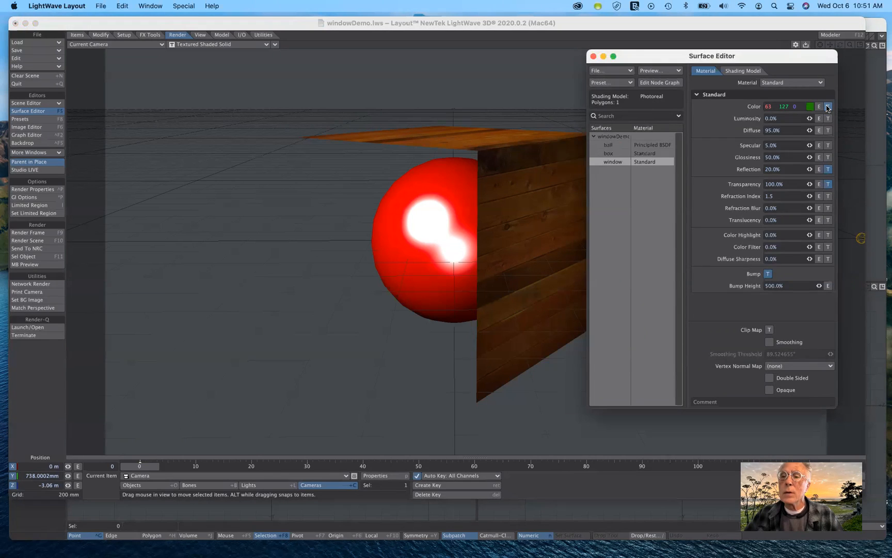
{"action": "left_click", "coordinate": [828, 107]}
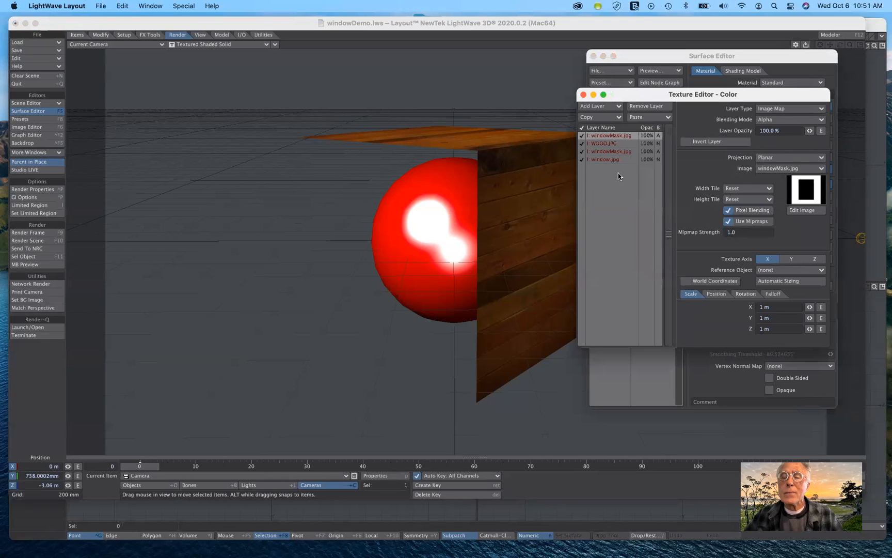
{"action": "left_click", "coordinate": [584, 95]}
- Set the window surface's Bump Height to 100%
{"action": "left_click_drag", "start_coordinate": [698, 53], "coordinate": [730, 60]}
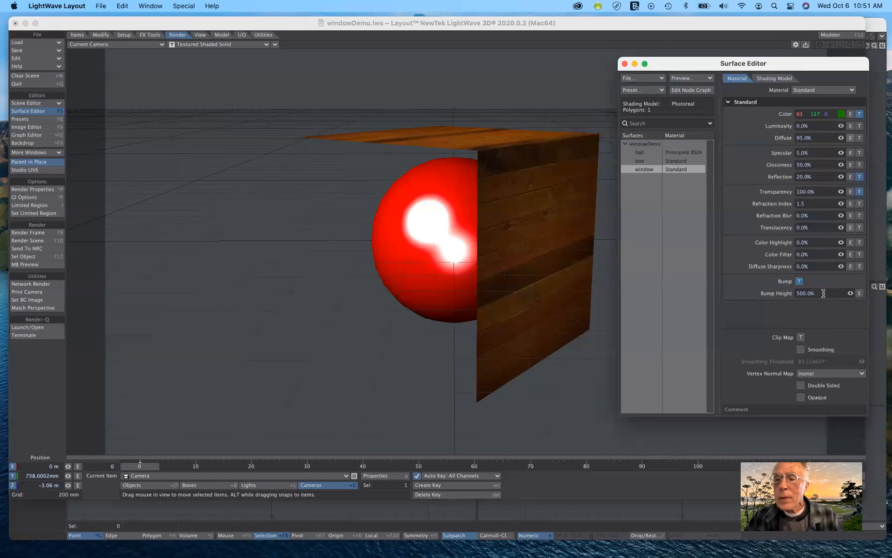
{"action": "left_click_drag", "start_coordinate": [824, 293], "coordinate": [753, 291]}
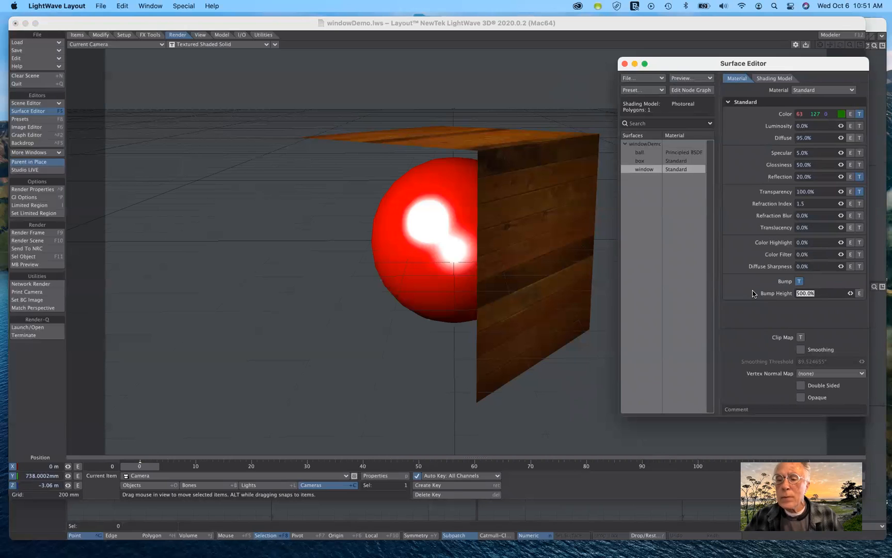
{"action": "type", "text": "100%"}
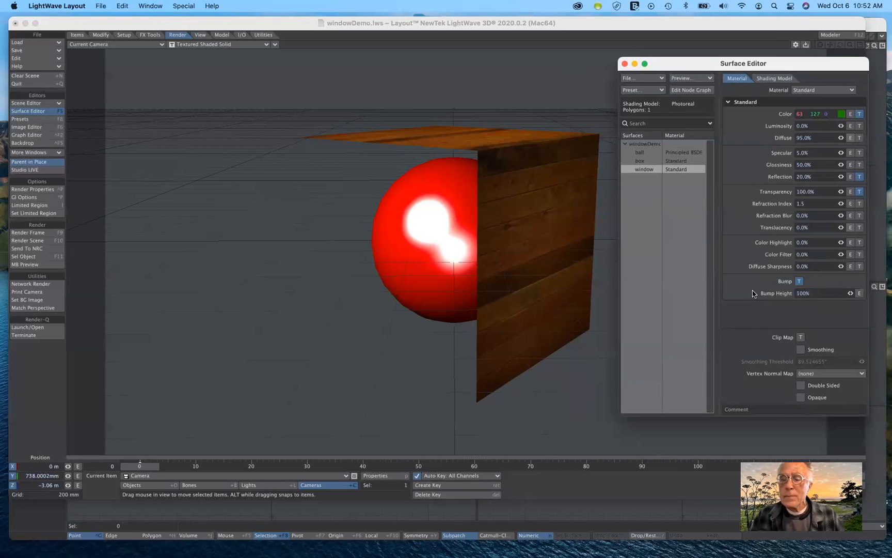